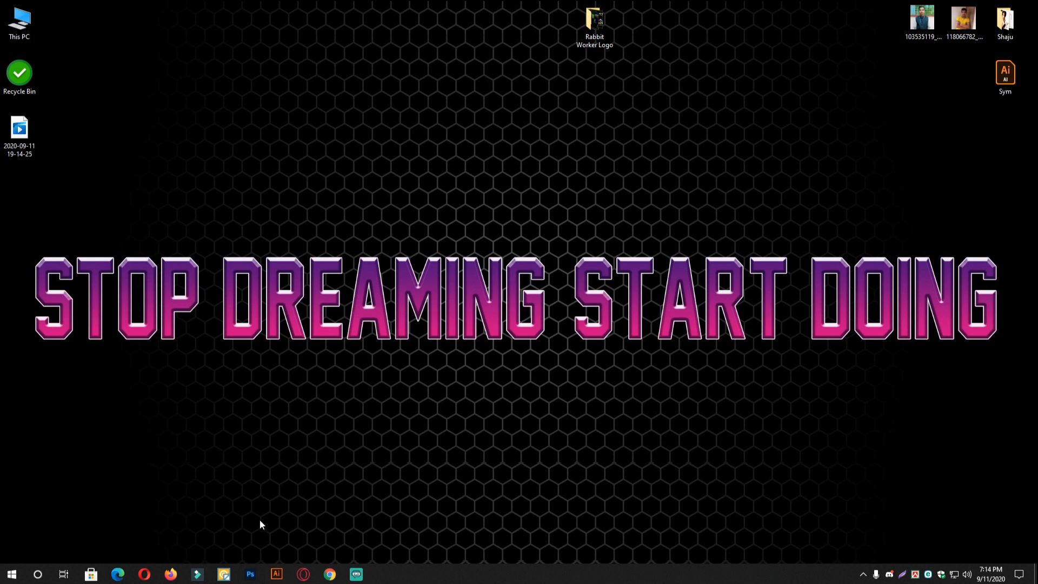
Open Illustrator and create an A4 print document with the units set to inches.
{"action": "left_click", "coordinate": [276, 574]}
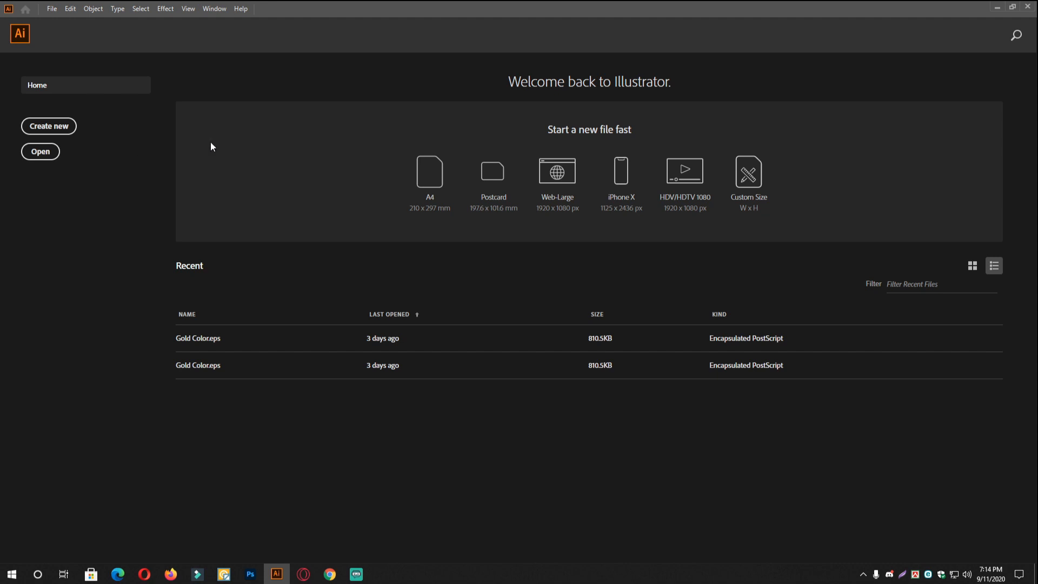
{"action": "left_click", "coordinate": [33, 127]}
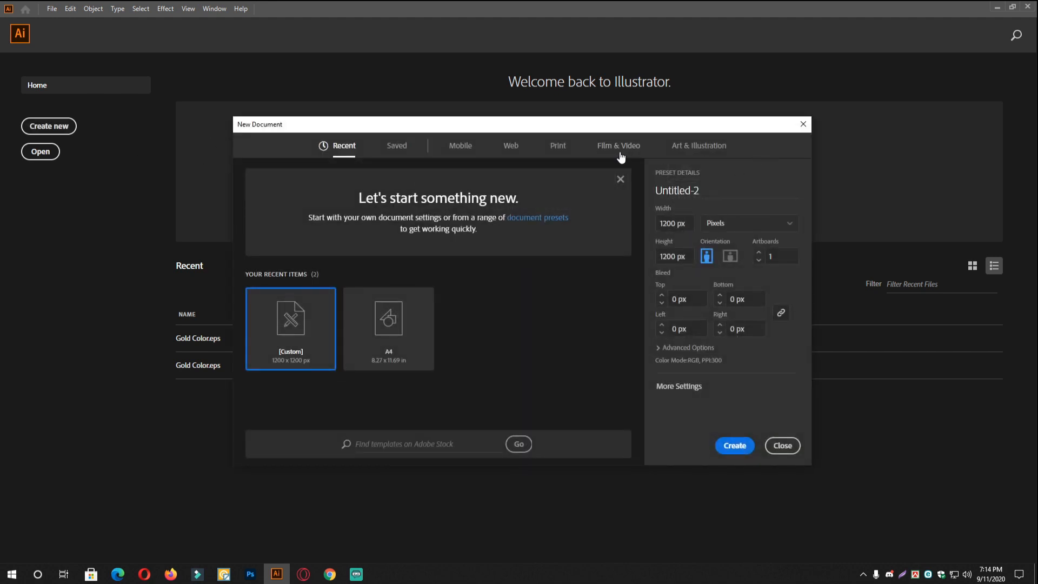
{"action": "left_click", "coordinate": [559, 146]}
{"action": "left_click", "coordinate": [400, 242]}
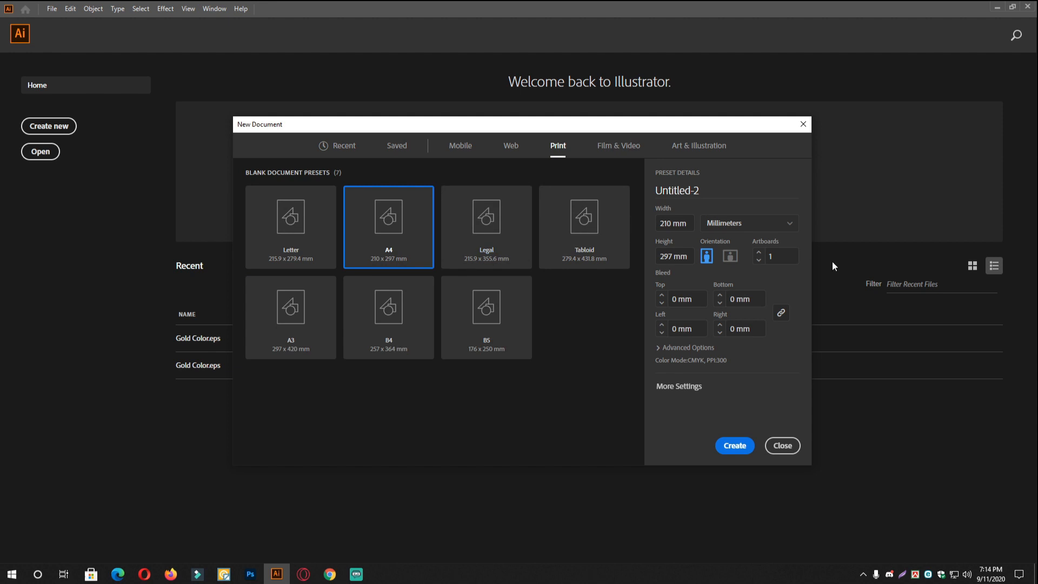
{"action": "left_click", "coordinate": [749, 224]}
{"action": "left_click", "coordinate": [734, 279]}
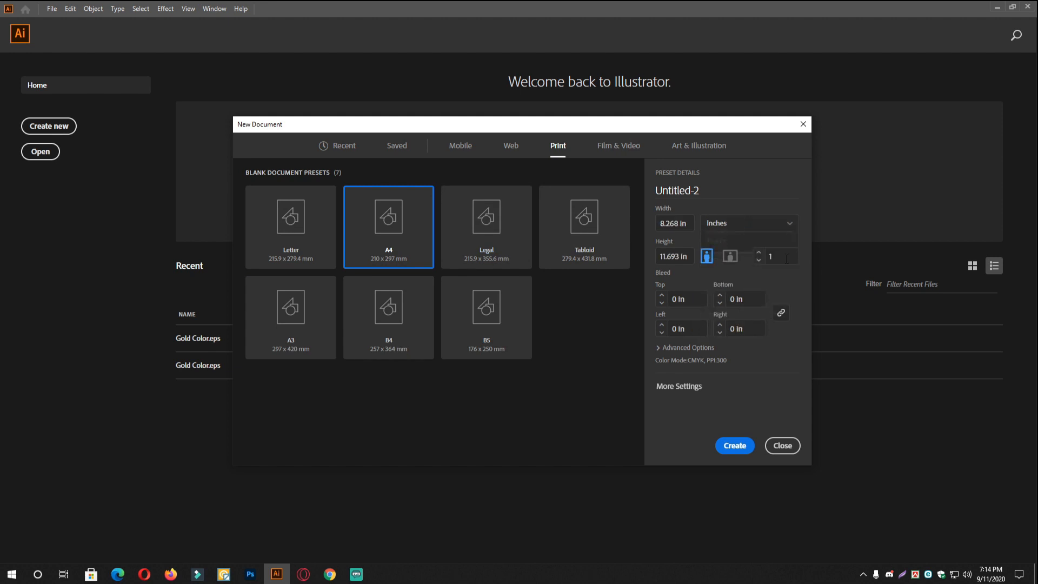
{"action": "left_click", "coordinate": [734, 446]}
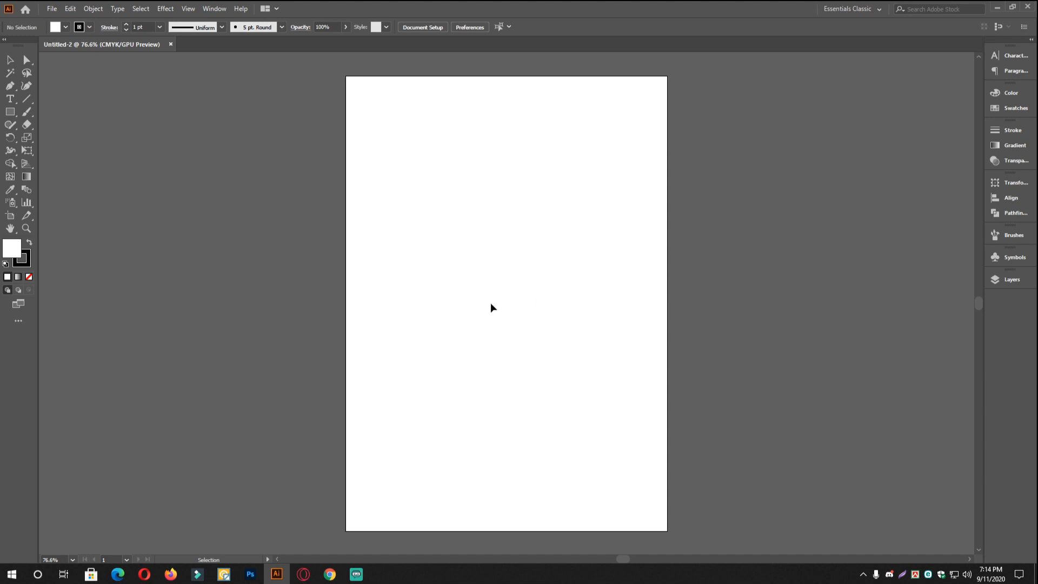
Draw a square about 1.5 in wide on the upper part of the artboard.
{"action": "mouse_move", "coordinate": [469, 258]}
{"action": "left_mouse_down"}
{"action": "mouse_move", "coordinate": [418, 237]}
{"action": "mouse_move", "coordinate": [452, 237]}
{"action": "mouse_move", "coordinate": [455, 266]}
{"action": "left_mouse_up"}
{"action": "left_click_drag", "start_coordinate": [454, 266], "coordinate": [410, 229]}
{"action": "left_click_drag", "start_coordinate": [348, 216], "coordinate": [361, 231]}
{"action": "left_click_drag", "start_coordinate": [362, 231], "coordinate": [393, 218]}
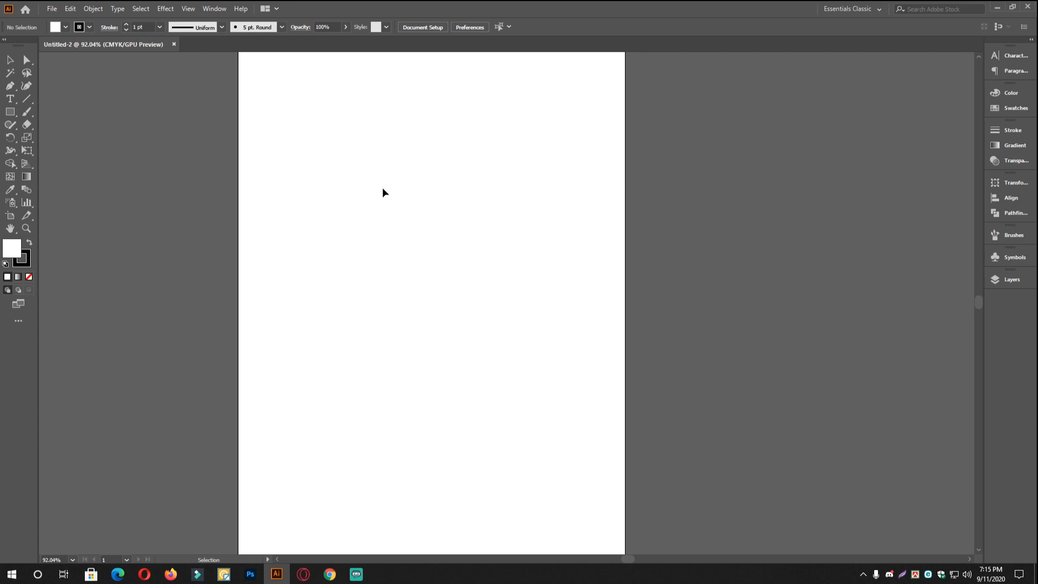
{"action": "left_click", "coordinate": [12, 113]}
{"action": "left_click_drag", "start_coordinate": [409, 206], "coordinate": [419, 189]}
{"action": "mouse_move", "coordinate": [412, 168]}
{"action": "left_mouse_down"}
{"action": "mouse_move", "coordinate": [362, 246]}
{"action": "mouse_move", "coordinate": [418, 279]}
{"action": "mouse_move", "coordinate": [473, 270]}
{"action": "mouse_move", "coordinate": [434, 251]}
{"action": "left_mouse_up"}
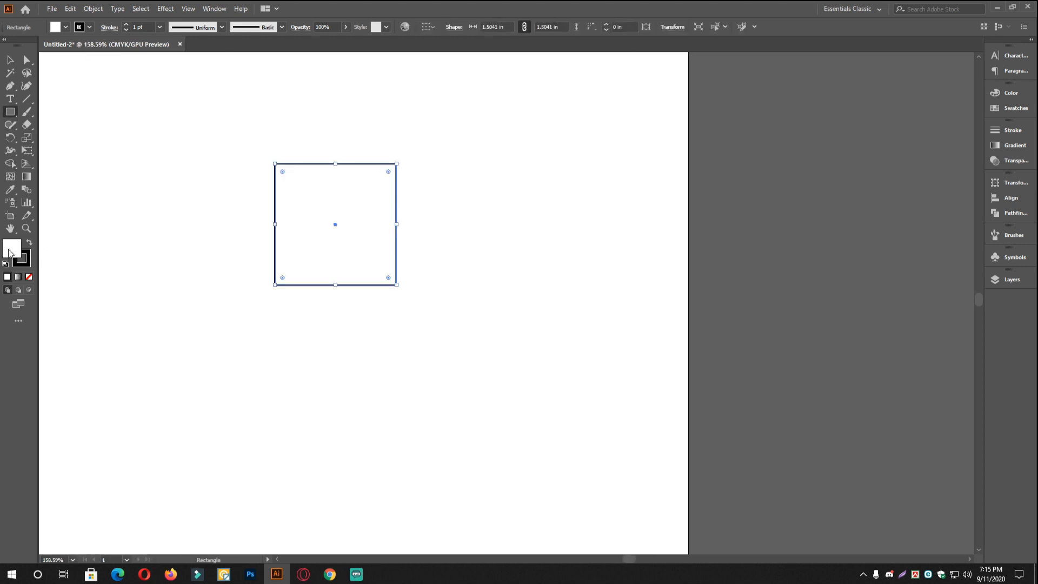
Fill the square with red, colour code ff0000.
{"action": "double_click", "coordinate": [11, 249]}
{"action": "type", "text": "ff0000"}
{"action": "left_click", "coordinate": [620, 219]}
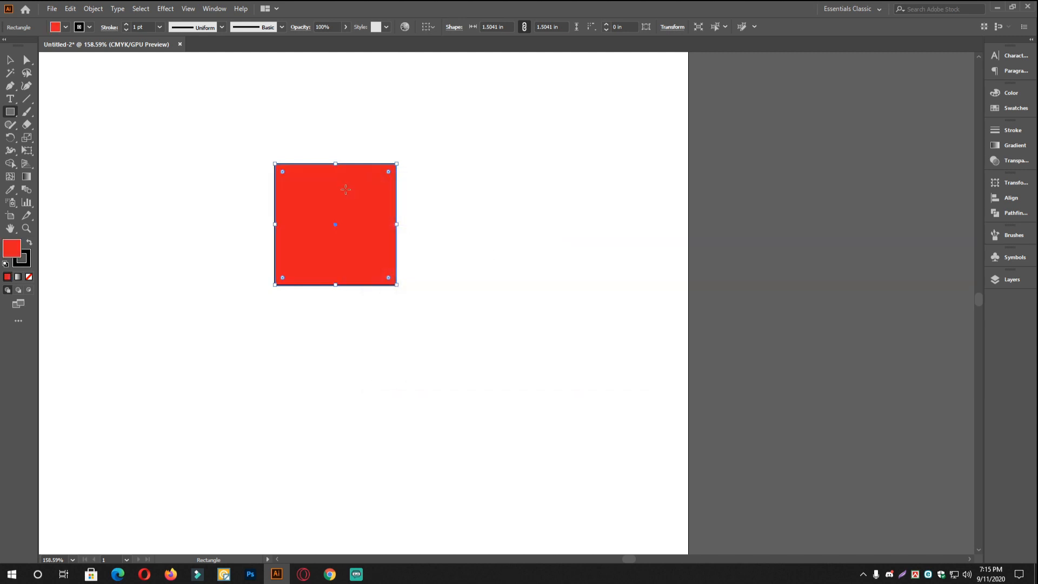
Draw a second red square about 2.92 in wide that completely covers the small square.
{"action": "left_click", "coordinate": [10, 60]}
{"action": "left_click", "coordinate": [132, 102]}
{"action": "left_click", "coordinate": [10, 111]}
{"action": "left_click_drag", "start_coordinate": [321, 216], "coordinate": [378, 334]}
{"action": "key", "text": "v"}
{"action": "left_click", "coordinate": [454, 254]}
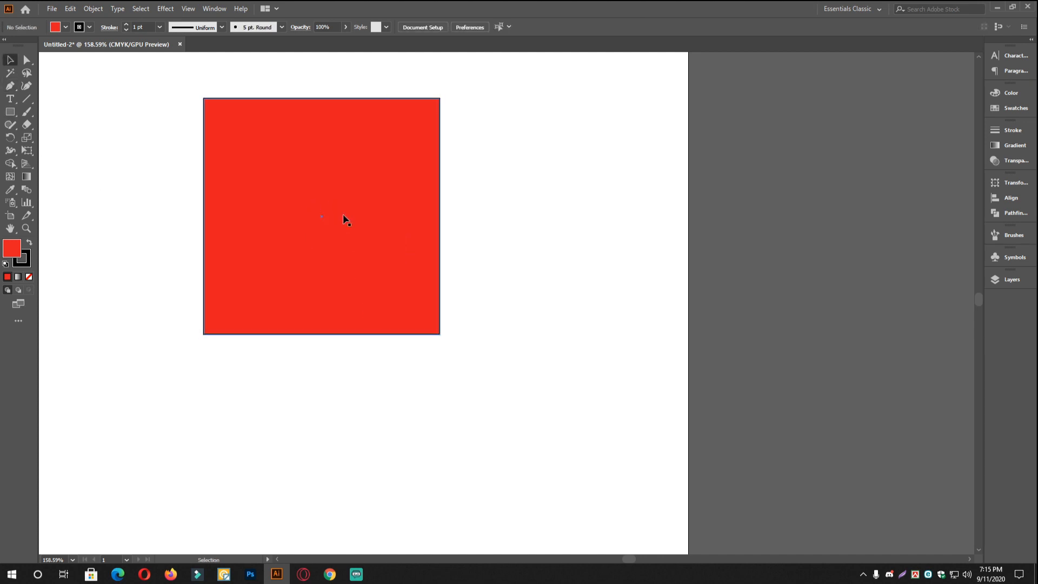
Move the large square off the small one and back over it so that it covers it again.
{"action": "left_click_drag", "start_coordinate": [382, 235], "coordinate": [278, 322]}
{"action": "mouse_move", "coordinate": [273, 284]}
{"action": "left_mouse_down"}
{"action": "mouse_move", "coordinate": [339, 223]}
{"action": "mouse_move", "coordinate": [373, 216]}
{"action": "mouse_move", "coordinate": [391, 199]}
{"action": "left_mouse_up"}
{"action": "left_click", "coordinate": [531, 262]}
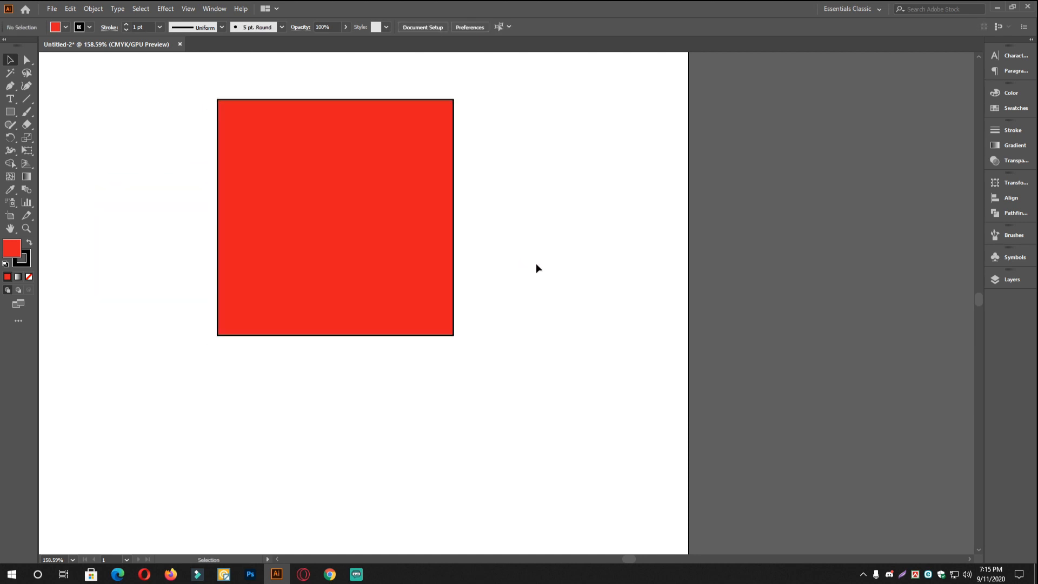
Switch the large square's stacking order back and forth, leaving it sent backward behind the small square.
{"action": "left_click", "coordinate": [359, 243]}
{"action": "left_click", "coordinate": [500, 246]}
{"action": "left_click", "coordinate": [320, 133]}
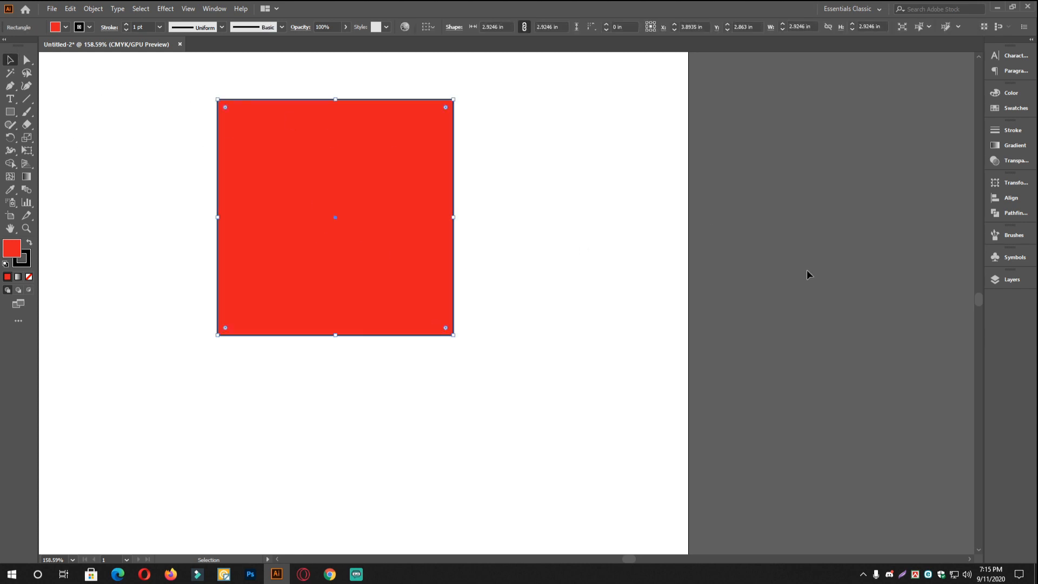
{"action": "key", "text": "ctrl"}
{"action": "key", "text": "ctrl+["}
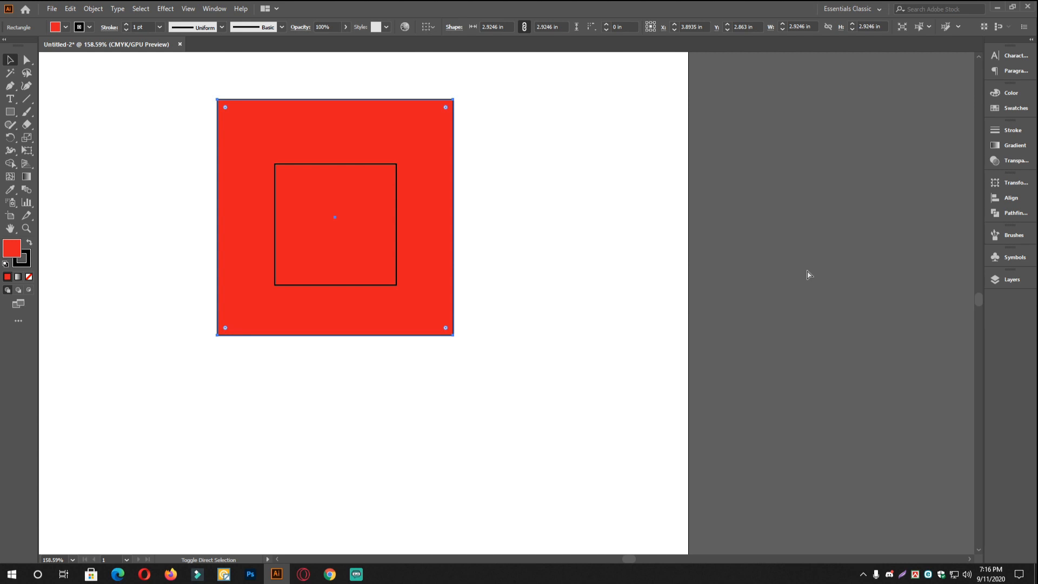
{"action": "key", "text": "ctrl+]"}
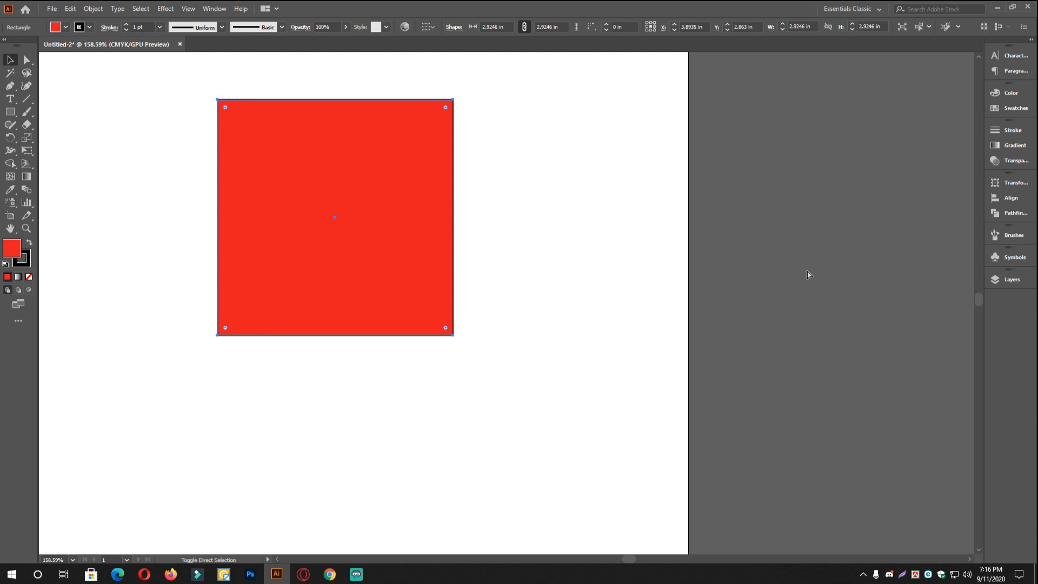
{"action": "key", "text": "ctrl+["}
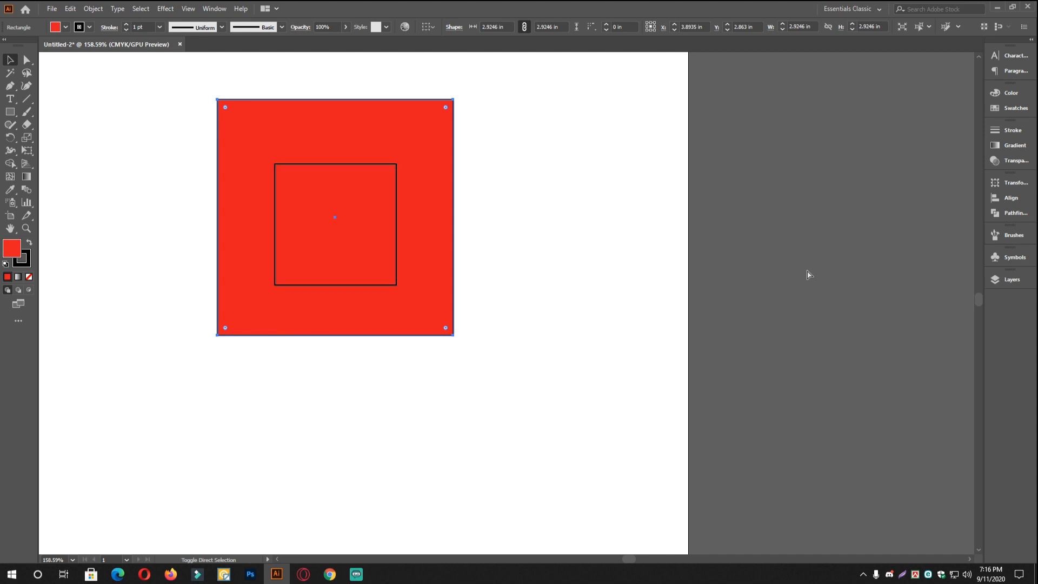
{"action": "key", "text": "ctrl+]"}
{"action": "key", "text": "ctrl+["}
Move the small square out of the large one to the empty area at its lower left.
{"action": "left_click", "coordinate": [630, 317]}
{"action": "left_click_drag", "start_coordinate": [556, 338], "coordinate": [571, 303]}
{"action": "left_click_drag", "start_coordinate": [447, 311], "coordinate": [478, 277]}
{"action": "left_click_drag", "start_coordinate": [375, 186], "coordinate": [247, 423]}
Copy the small square and paste the duplicate onto the artboard.
{"action": "left_click", "coordinate": [373, 380]}
{"action": "left_click", "coordinate": [297, 363]}
{"action": "key", "text": "a"}
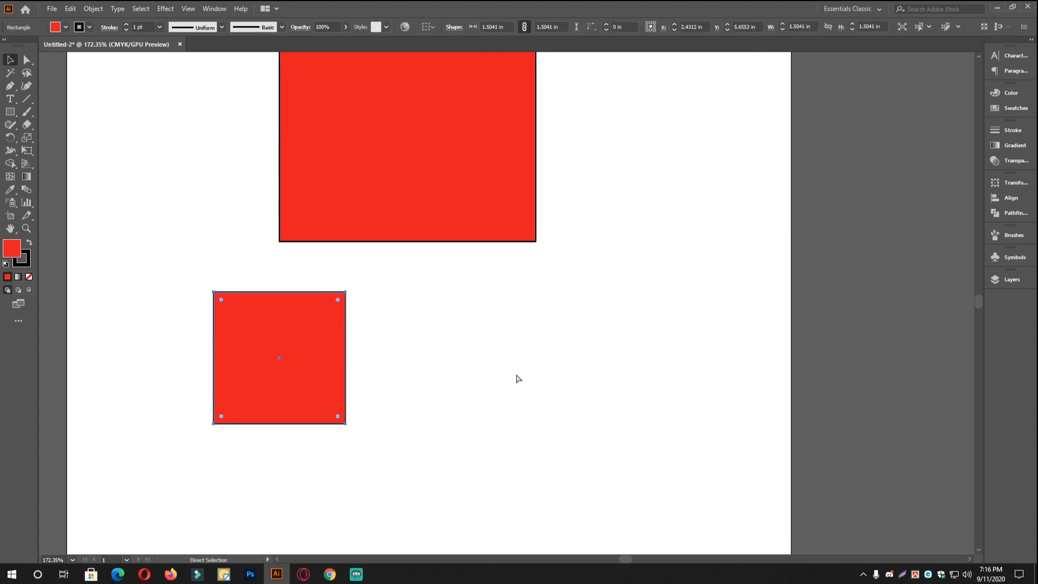
{"action": "key", "text": "ctrl+v"}
{"action": "key", "text": "v"}
{"action": "left_click", "coordinate": [624, 284]}
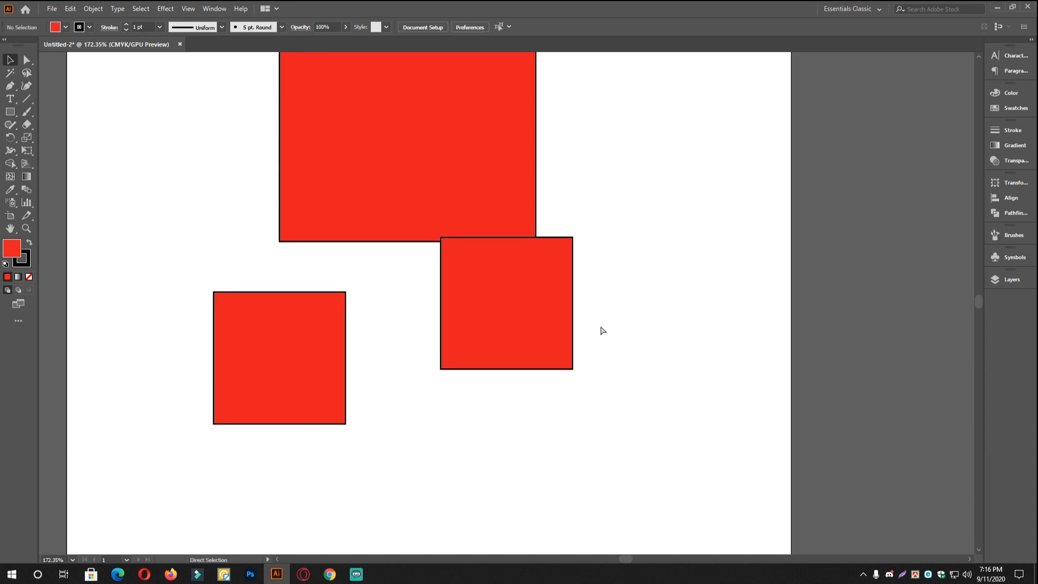
Remove the lower-left small square, paste it again and place it below and left of the large square.
{"action": "left_click", "coordinate": [299, 350]}
{"action": "key", "text": "a"}
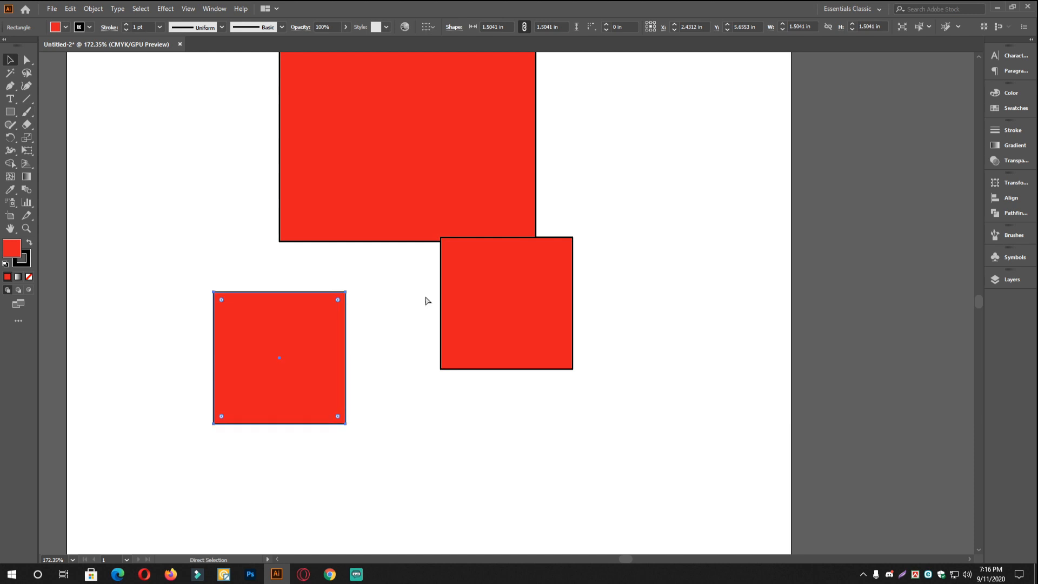
{"action": "key", "text": "Delete"}
{"action": "key", "text": "ctrl+v"}
{"action": "left_click_drag", "start_coordinate": [524, 313], "coordinate": [463, 372]}
{"action": "left_click", "coordinate": [663, 346]}
{"action": "left_click_drag", "start_coordinate": [478, 326], "coordinate": [349, 303]}
{"action": "left_click_drag", "start_coordinate": [544, 262], "coordinate": [475, 288]}
{"action": "left_click_drag", "start_coordinate": [475, 288], "coordinate": [519, 330]}
{"action": "left_click_drag", "start_coordinate": [475, 357], "coordinate": [454, 282]}
{"action": "left_click_drag", "start_coordinate": [392, 307], "coordinate": [422, 318]}
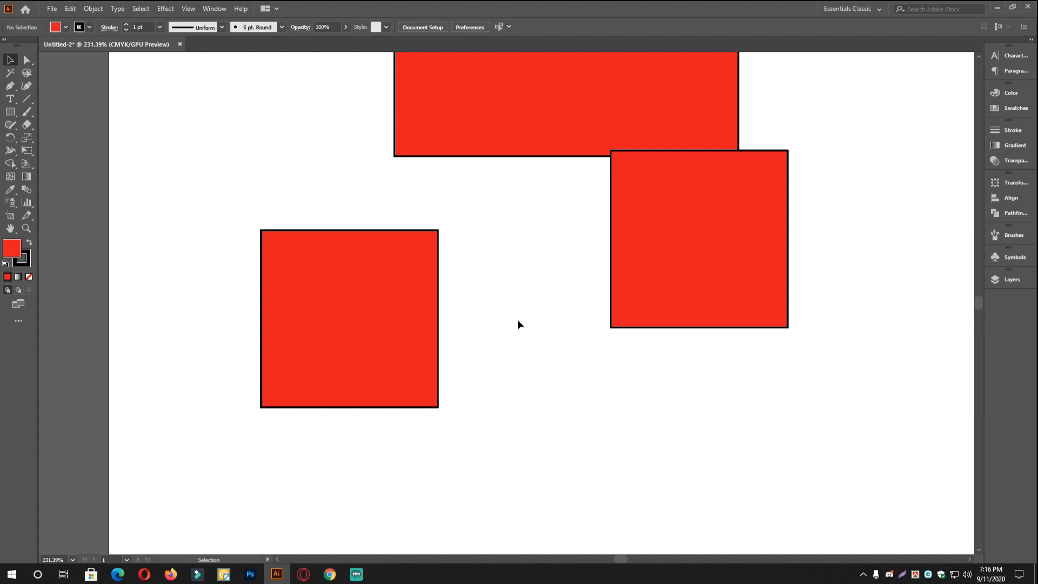
Select all the squares and delete them to empty the artboard.
{"action": "left_click_drag", "start_coordinate": [503, 248], "coordinate": [443, 366]}
{"action": "mouse_move", "coordinate": [533, 336]}
{"action": "left_mouse_down"}
{"action": "mouse_move", "coordinate": [468, 313]}
{"action": "mouse_move", "coordinate": [519, 346]}
{"action": "left_mouse_up"}
{"action": "left_click_drag", "start_coordinate": [591, 418], "coordinate": [564, 373]}
{"action": "scroll", "coordinate": [186, 90], "scroll_direction": "up", "scroll_amount": 1}
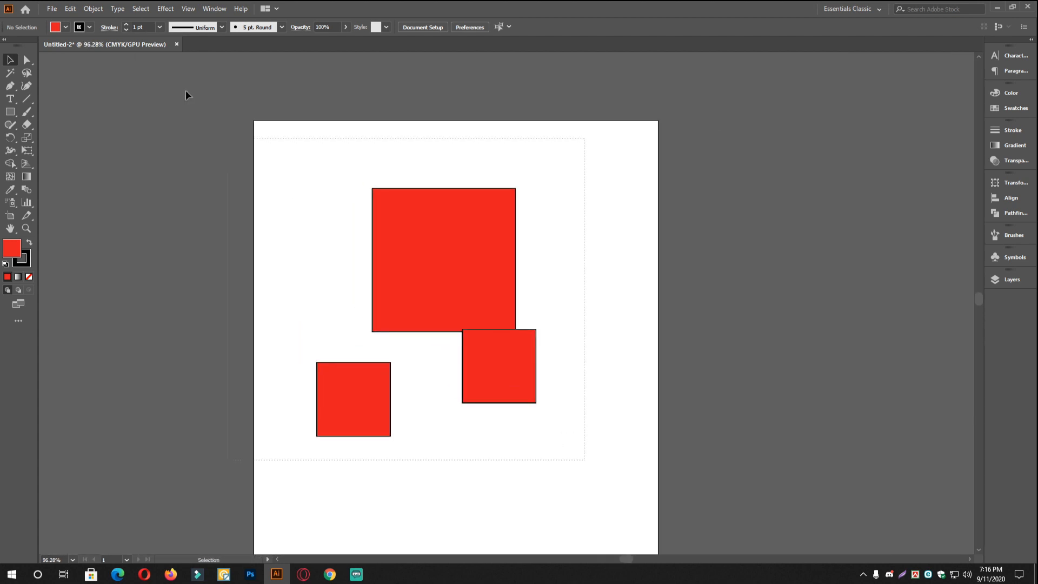
{"action": "key", "text": "ctrl+a"}
{"action": "key", "text": "Delete"}
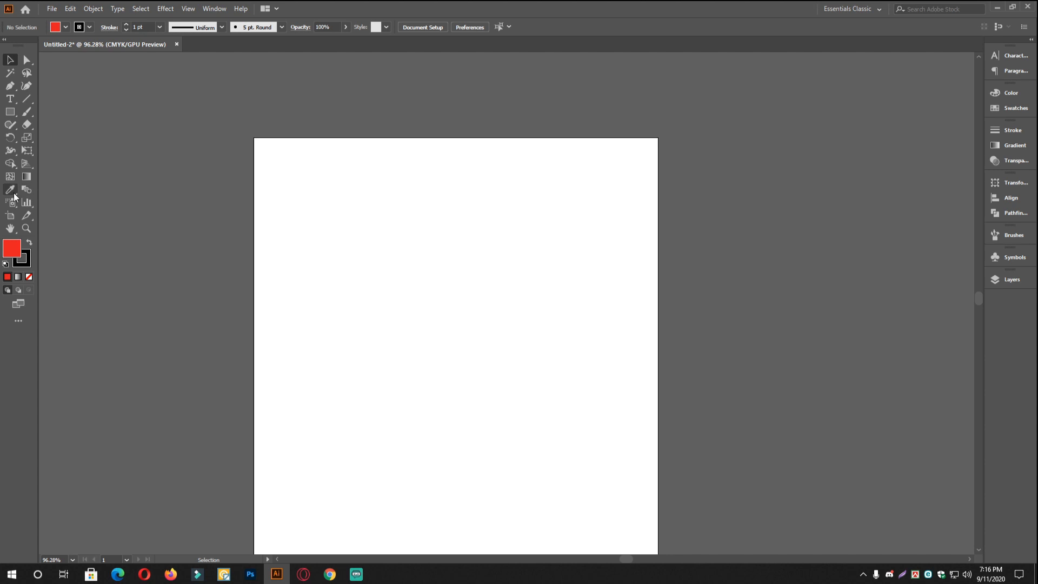
Draw eleven red rectangles of different sizes scattered over the upper artboard and around its edges.
{"action": "left_click", "coordinate": [10, 111]}
{"action": "left_click_drag", "start_coordinate": [233, 218], "coordinate": [313, 282]}
{"action": "left_click_drag", "start_coordinate": [335, 211], "coordinate": [481, 306]}
{"action": "left_click_drag", "start_coordinate": [489, 258], "coordinate": [618, 312]}
{"action": "left_click_drag", "start_coordinate": [324, 378], "coordinate": [388, 433]}
{"action": "left_click_drag", "start_coordinate": [469, 381], "coordinate": [543, 434]}
{"action": "left_click_drag", "start_coordinate": [574, 391], "coordinate": [650, 434]}
{"action": "left_click_drag", "start_coordinate": [197, 320], "coordinate": [258, 398]}
{"action": "left_click_drag", "start_coordinate": [79, 152], "coordinate": [132, 230]}
{"action": "left_click_drag", "start_coordinate": [152, 109], "coordinate": [300, 187]}
{"action": "left_click_drag", "start_coordinate": [375, 132], "coordinate": [576, 182]}
{"action": "left_click_drag", "start_coordinate": [638, 137], "coordinate": [747, 223]}
{"action": "key", "text": "v"}
{"action": "left_click", "coordinate": [54, 76]}
Set the fill colour to a light blue from the colour spectrum with nothing selected.
{"action": "left_click_drag", "start_coordinate": [477, 246], "coordinate": [498, 289]}
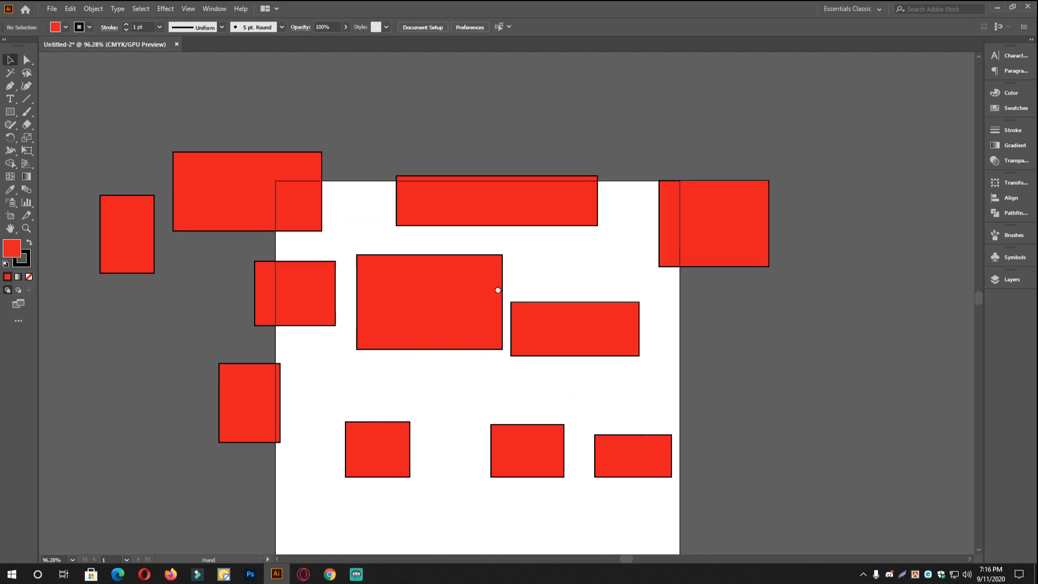
{"action": "left_click_drag", "start_coordinate": [304, 193], "coordinate": [380, 248]}
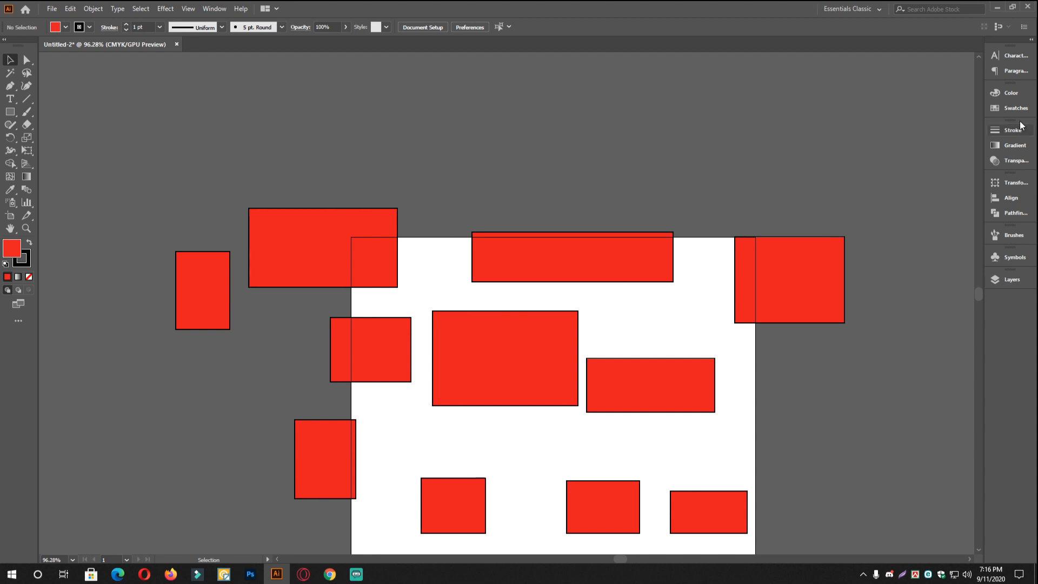
{"action": "left_click", "coordinate": [1008, 92]}
{"action": "left_click", "coordinate": [1014, 108]}
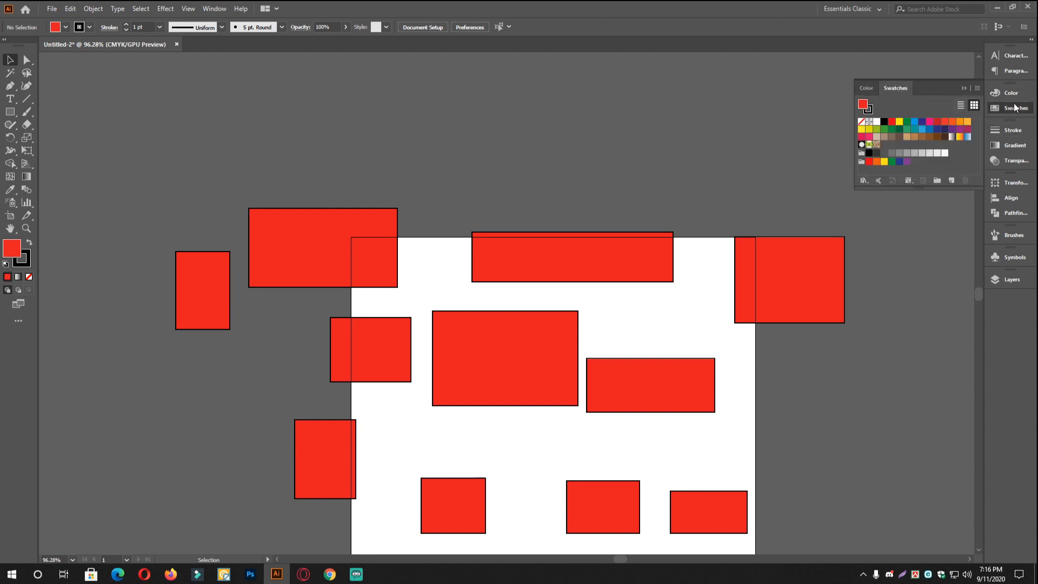
{"action": "key", "text": "i"}
{"action": "left_click", "coordinate": [1009, 93]}
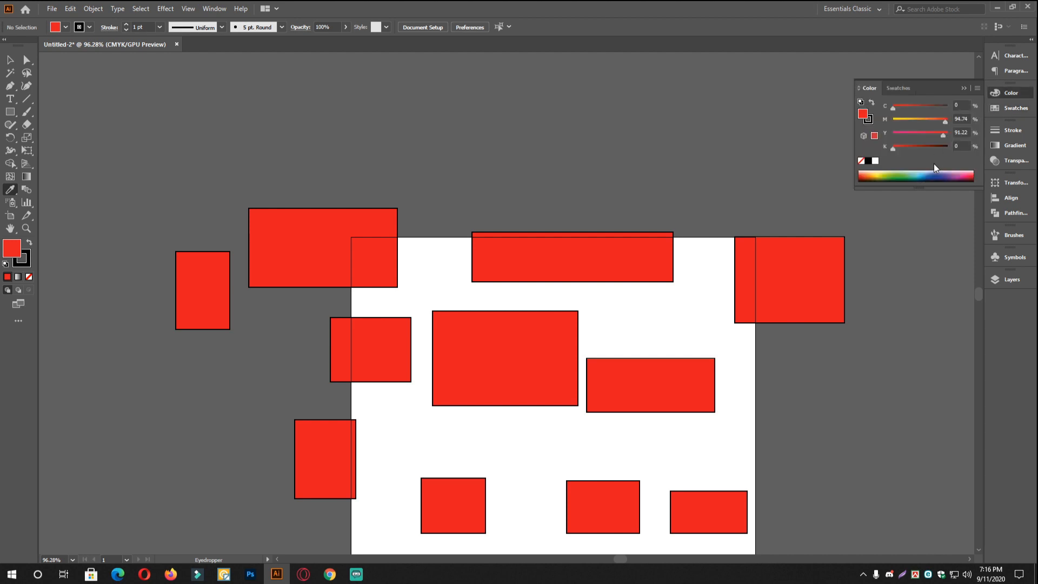
{"action": "left_click", "coordinate": [930, 172]}
{"action": "left_click", "coordinate": [1009, 96]}
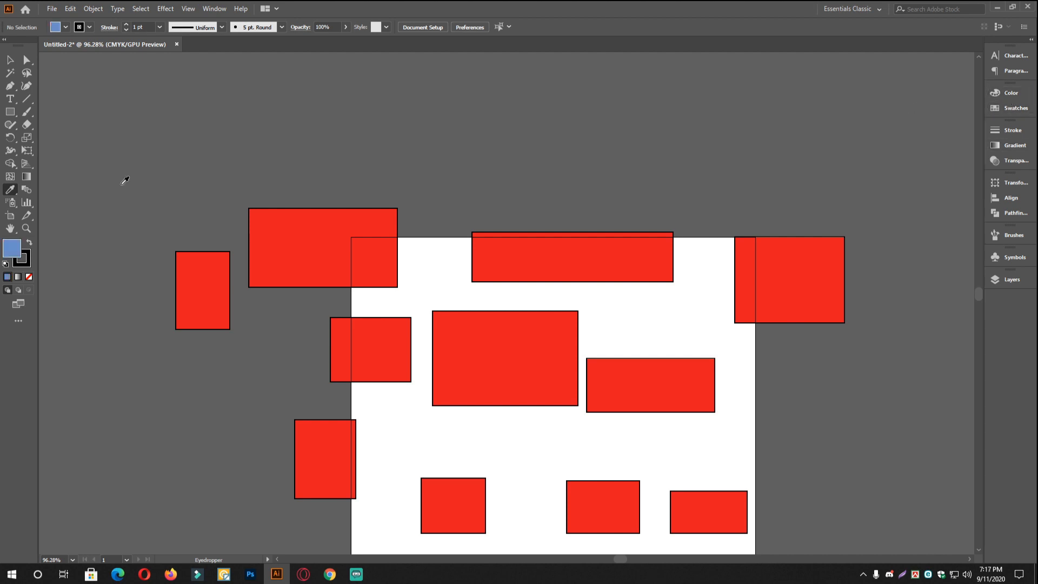
Change the fill of the large central rectangle to dark blue.
{"action": "left_click", "coordinate": [10, 59]}
{"action": "scroll", "coordinate": [324, 167], "scroll_direction": "up", "scroll_amount": 2}
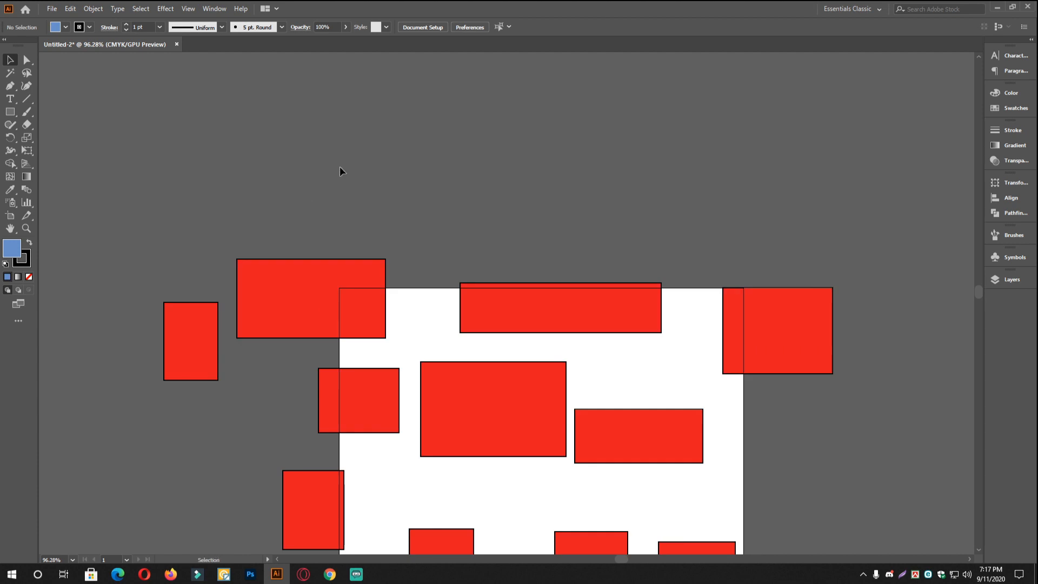
{"action": "left_click_drag", "start_coordinate": [649, 379], "coordinate": [584, 238]}
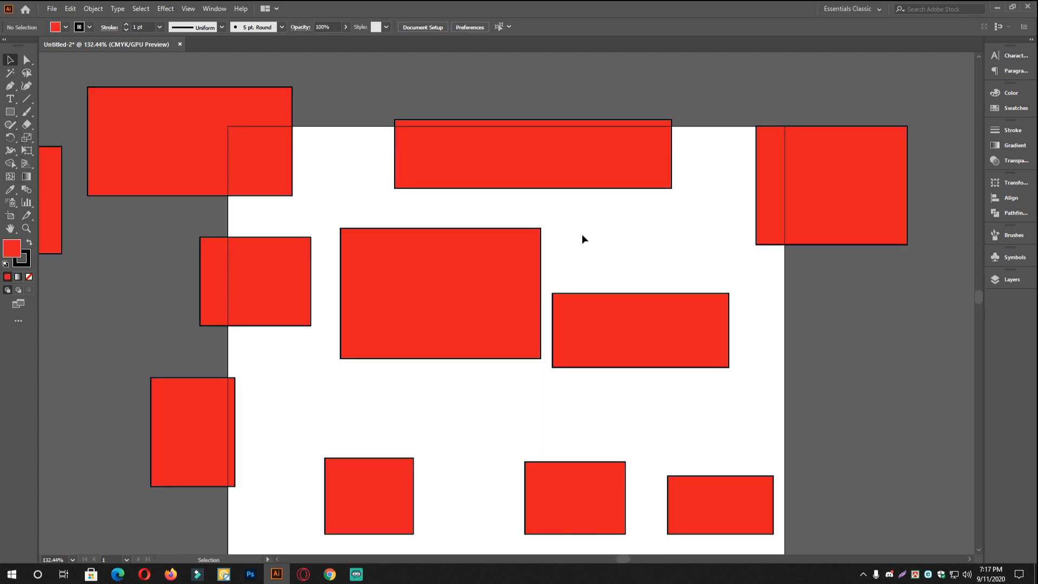
{"action": "left_click", "coordinate": [417, 292]}
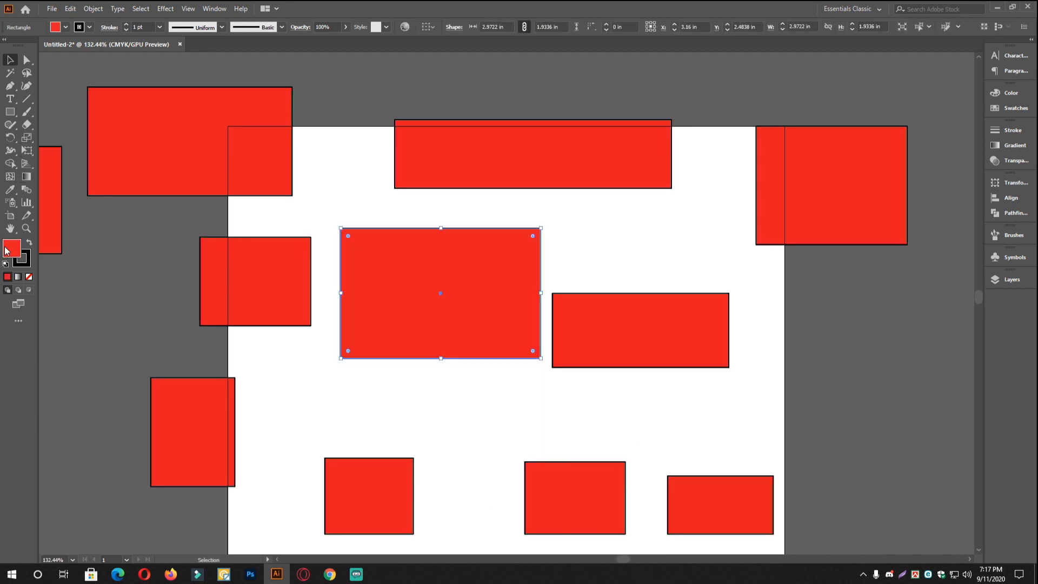
{"action": "double_click", "coordinate": [11, 248]}
{"action": "left_click", "coordinate": [531, 258]}
{"action": "left_click", "coordinate": [514, 214]}
{"action": "left_click", "coordinate": [634, 219]}
{"action": "left_click", "coordinate": [646, 226]}
Move the rectangle on the artboard's upper right edge slightly down and deselect it.
{"action": "left_click_drag", "start_coordinate": [648, 226], "coordinate": [545, 277]}
{"action": "left_click_drag", "start_coordinate": [546, 277], "coordinate": [488, 237]}
{"action": "left_click_drag", "start_coordinate": [488, 236], "coordinate": [522, 251]}
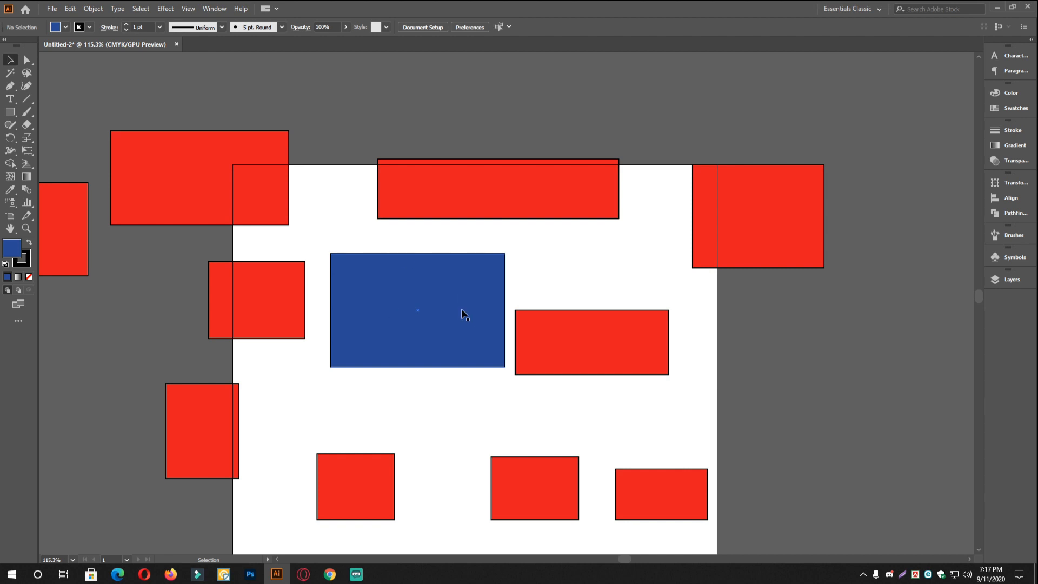
{"action": "left_click_drag", "start_coordinate": [748, 201], "coordinate": [745, 232]}
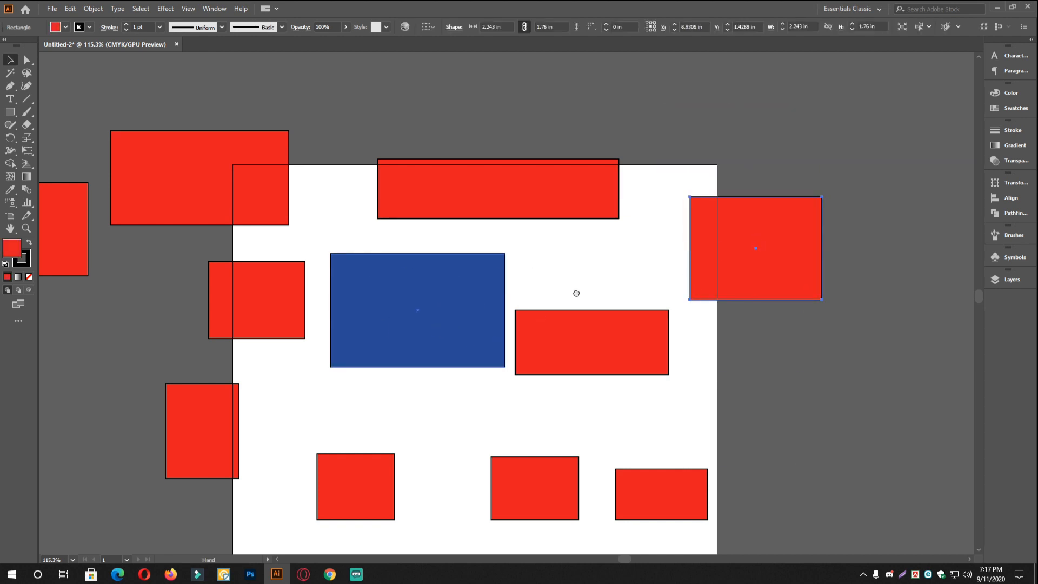
{"action": "scroll", "coordinate": [579, 292], "scroll_direction": "right", "scroll_amount": 1}
{"action": "left_click", "coordinate": [565, 241]}
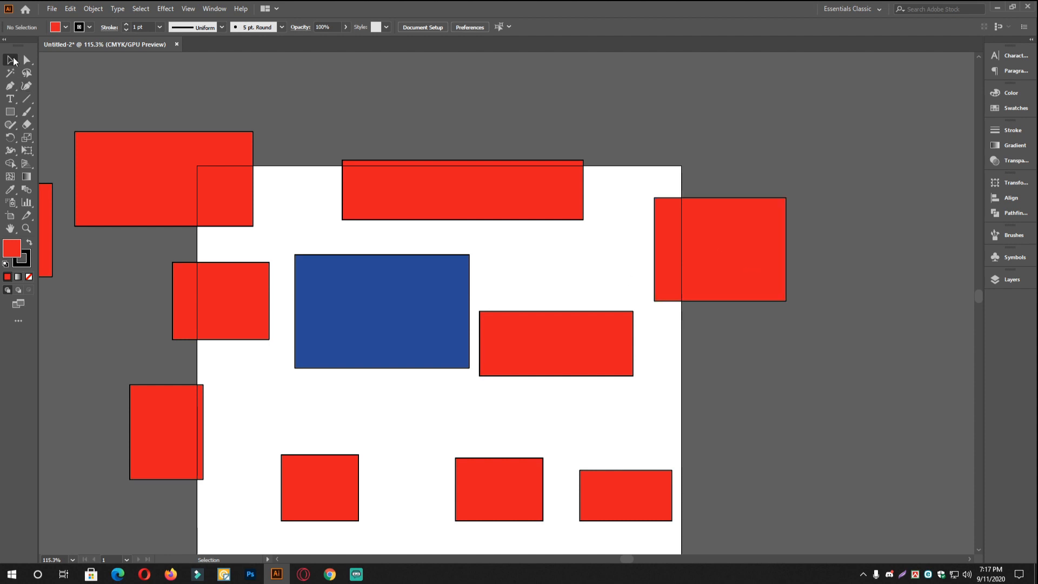
Copy the blue rectangle's fill onto the rectangle at the artboard's right edge with the Eyedropper, and sample a red rectangle to restore it.
{"action": "left_click", "coordinate": [722, 240]}
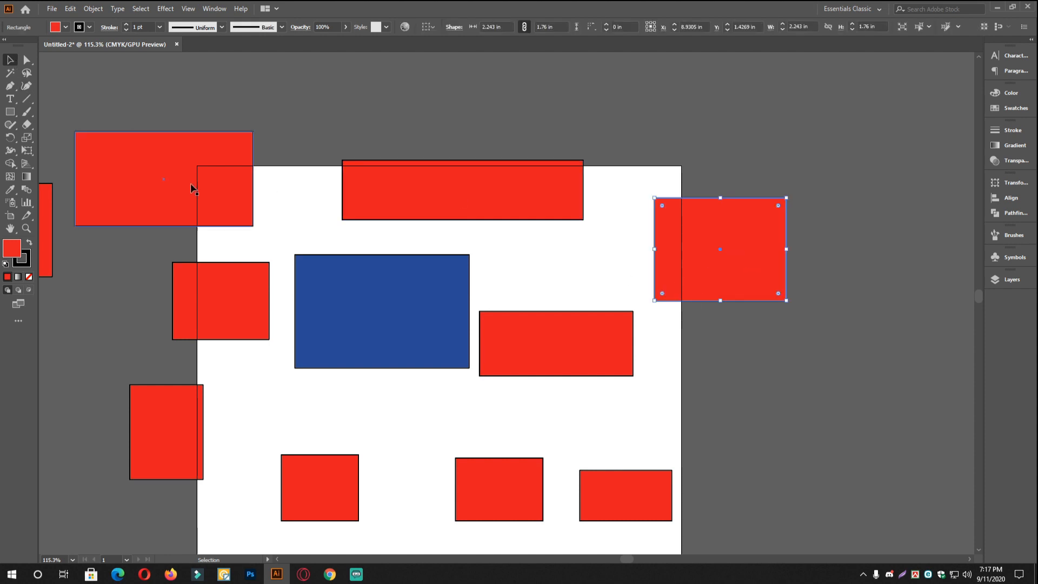
{"action": "left_click", "coordinate": [10, 190]}
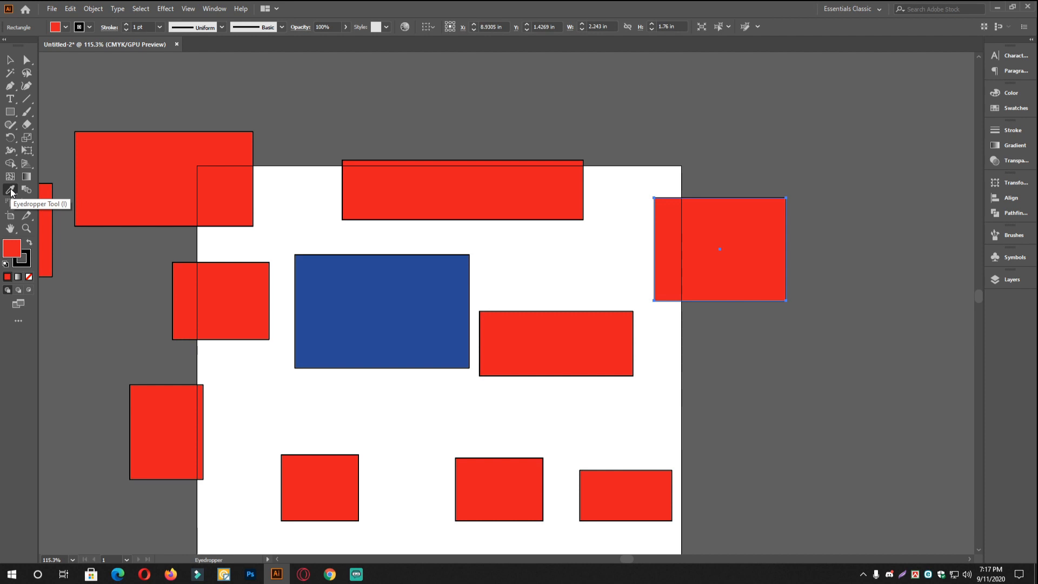
{"action": "left_click", "coordinate": [410, 282]}
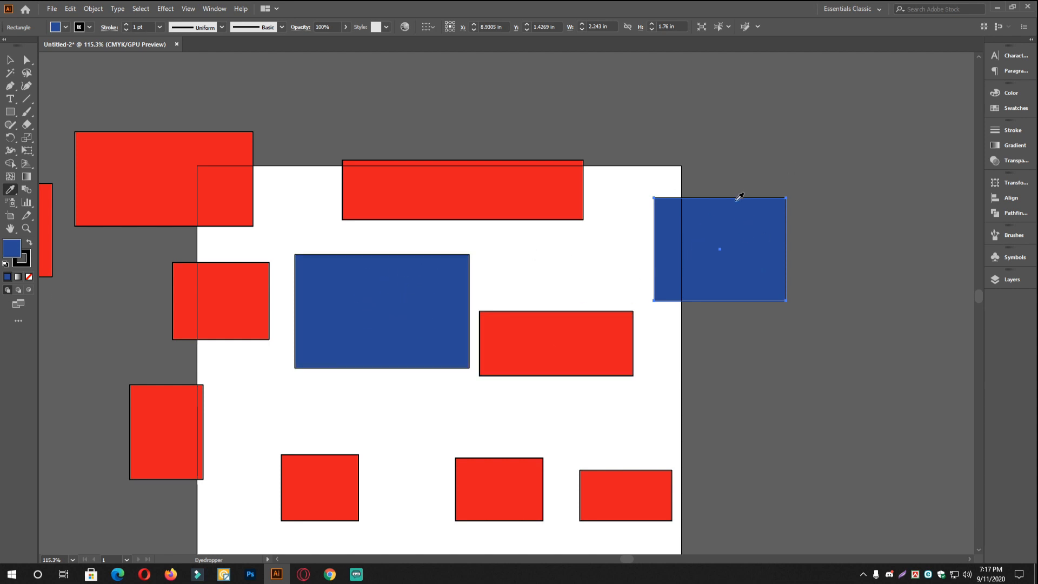
{"action": "left_click", "coordinate": [120, 162]}
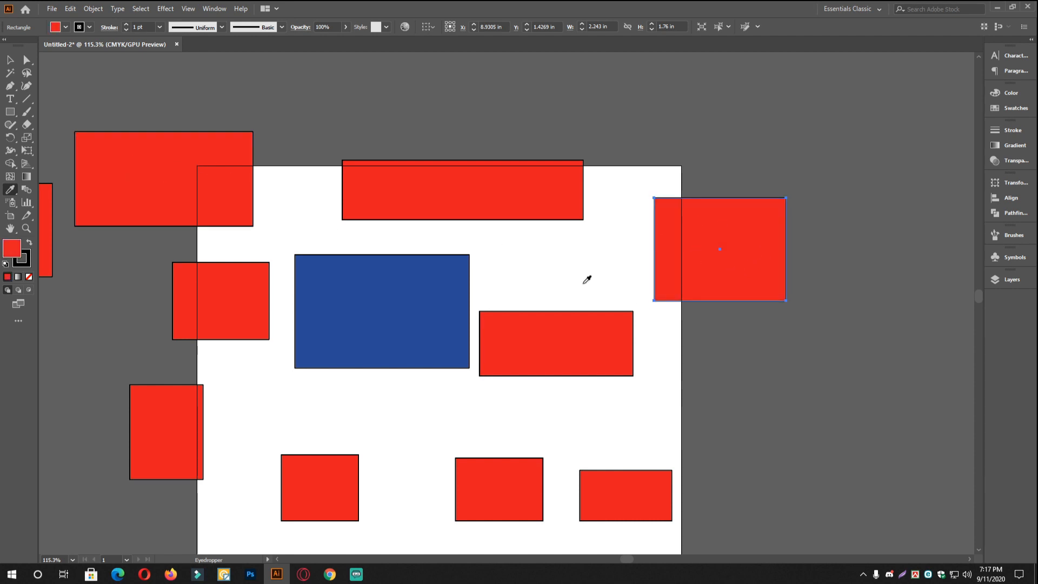
Sample the blue rectangle's fill onto the selected rectangle at the artboard's right edge and deselect it.
{"action": "left_click", "coordinate": [368, 310]}
{"action": "left_click", "coordinate": [10, 60]}
{"action": "left_click", "coordinate": [282, 104]}
Select every rectangle in the document at once and delete them all.
{"action": "left_click_drag", "start_coordinate": [522, 242], "coordinate": [544, 262]}
{"action": "left_click_drag", "start_coordinate": [479, 260], "coordinate": [522, 262]}
{"action": "left_click_drag", "start_coordinate": [429, 249], "coordinate": [504, 295]}
{"action": "left_click_drag", "start_coordinate": [513, 238], "coordinate": [330, 216]}
{"action": "left_click_drag", "start_coordinate": [178, 179], "coordinate": [357, 253]}
{"action": "left_click_drag", "start_coordinate": [104, 207], "coordinate": [163, 216]}
{"action": "left_click_drag", "start_coordinate": [503, 257], "coordinate": [248, 193]}
{"action": "left_click_drag", "start_coordinate": [444, 246], "coordinate": [358, 167]}
{"action": "left_click_drag", "start_coordinate": [283, 213], "coordinate": [304, 219]}
{"action": "key", "text": "ctrl+a"}
{"action": "key", "text": "Delete"}
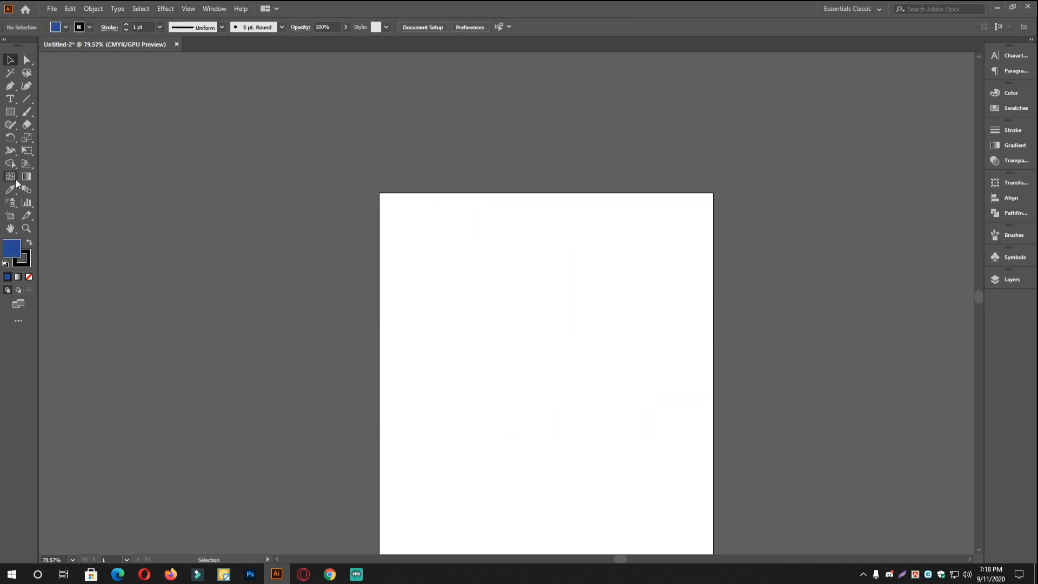
{"action": "left_click_drag", "start_coordinate": [145, 165], "coordinate": [210, 189]}
{"action": "left_click", "coordinate": [7, 88]}
{"action": "scroll", "coordinate": [185, 232], "scroll_direction": "up", "scroll_amount": 2}
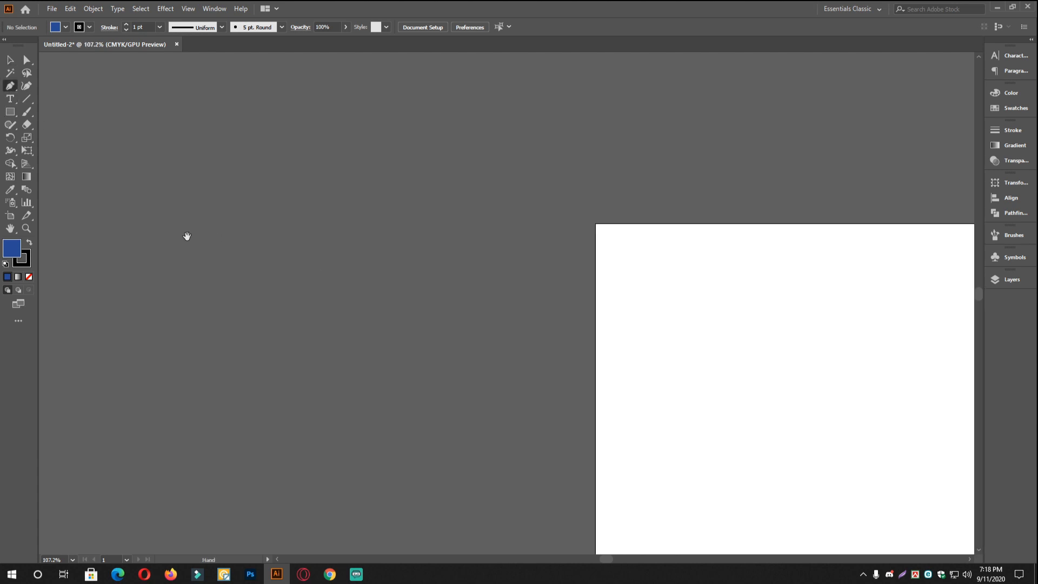
{"action": "left_click", "coordinate": [148, 238]}
{"action": "left_click_drag", "start_coordinate": [424, 239], "coordinate": [535, 354]}
{"action": "key", "text": "ctrl+z"}
{"action": "left_click_drag", "start_coordinate": [358, 207], "coordinate": [383, 225]}
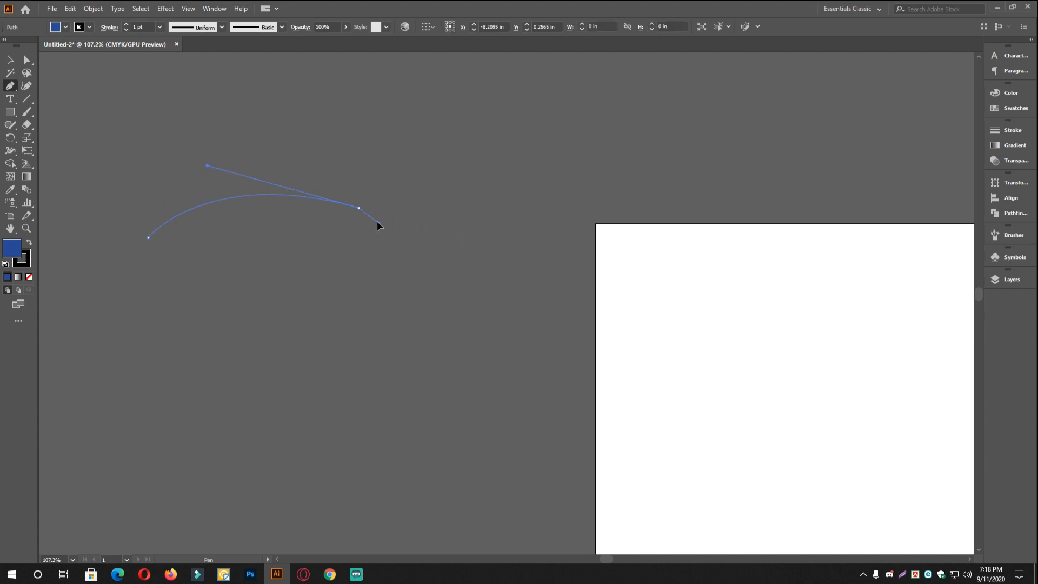
{"action": "left_click_drag", "start_coordinate": [148, 237], "coordinate": [133, 152]}
{"action": "key", "text": "ctrl+z"}
{"action": "left_click", "coordinate": [10, 61]}
{"action": "left_click", "coordinate": [219, 153]}
{"action": "left_click_drag", "start_coordinate": [219, 154], "coordinate": [546, 333]}
{"action": "key", "text": "Delete"}
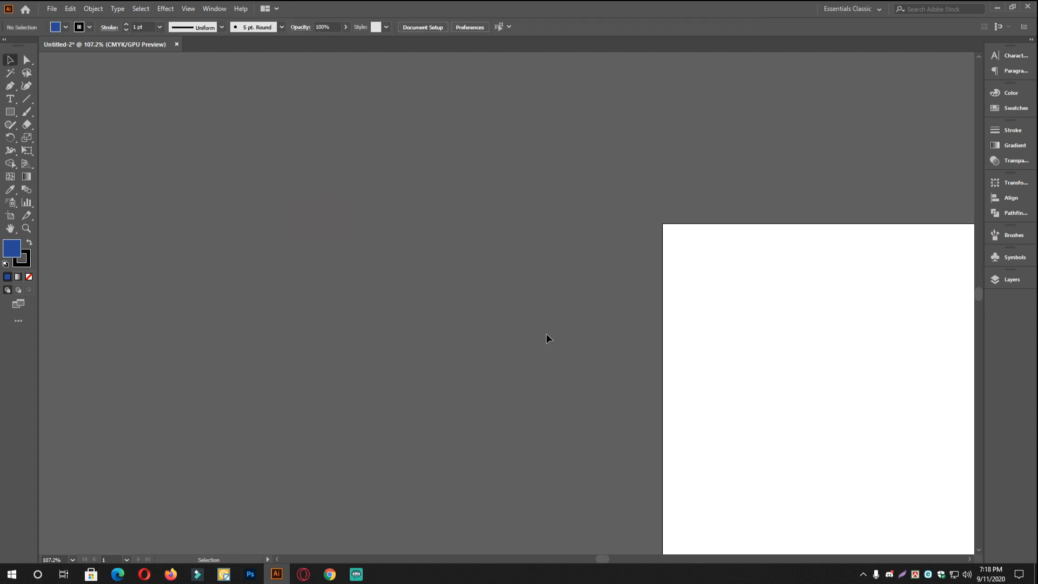
Draw a closed leaf shape from two curved Pen tool segments on the empty canvas beside the artboard, and select it.
{"action": "left_click", "coordinate": [10, 85]}
{"action": "left_click", "coordinate": [189, 256]}
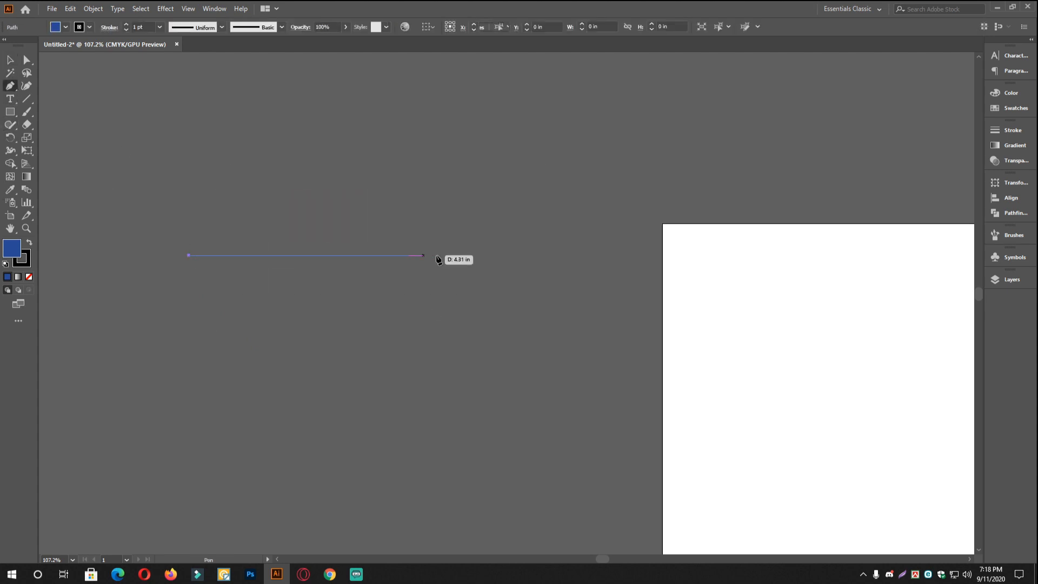
{"action": "left_click_drag", "start_coordinate": [443, 255], "coordinate": [417, 246]}
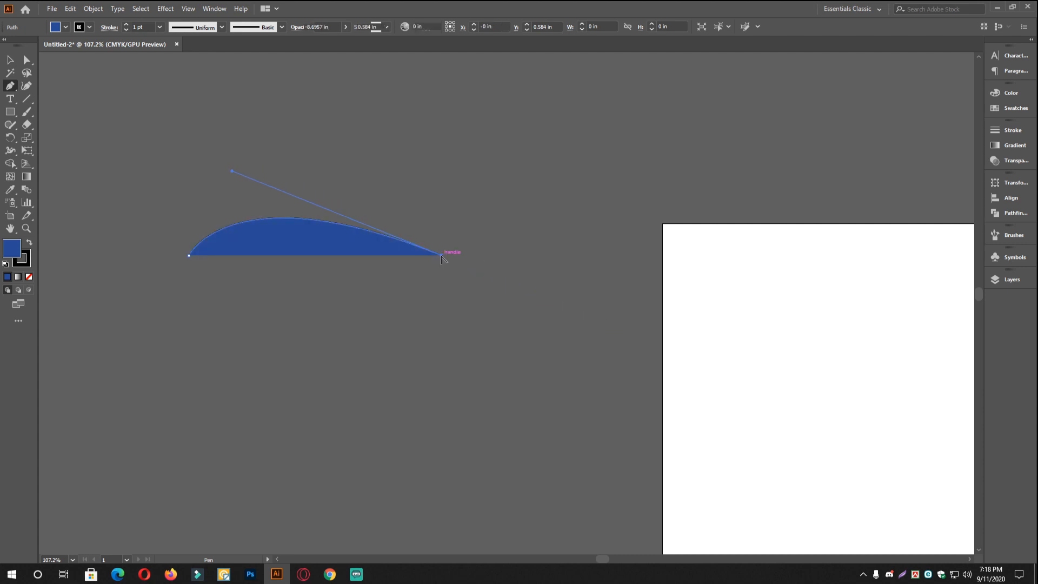
{"action": "left_click_drag", "start_coordinate": [189, 255], "coordinate": [144, 151]}
{"action": "left_click", "coordinate": [11, 60]}
{"action": "left_click", "coordinate": [346, 187]}
{"action": "left_click", "coordinate": [349, 188], "text": "ctrl"}
{"action": "left_click_drag", "start_coordinate": [356, 243], "coordinate": [375, 276]}
{"action": "left_click", "coordinate": [373, 279]}
Change the leaf's fill to a light green in the Color Picker.
{"action": "double_click", "coordinate": [6, 252]}
{"action": "left_click_drag", "start_coordinate": [531, 273], "coordinate": [535, 321]}
{"action": "left_click", "coordinate": [632, 219]}
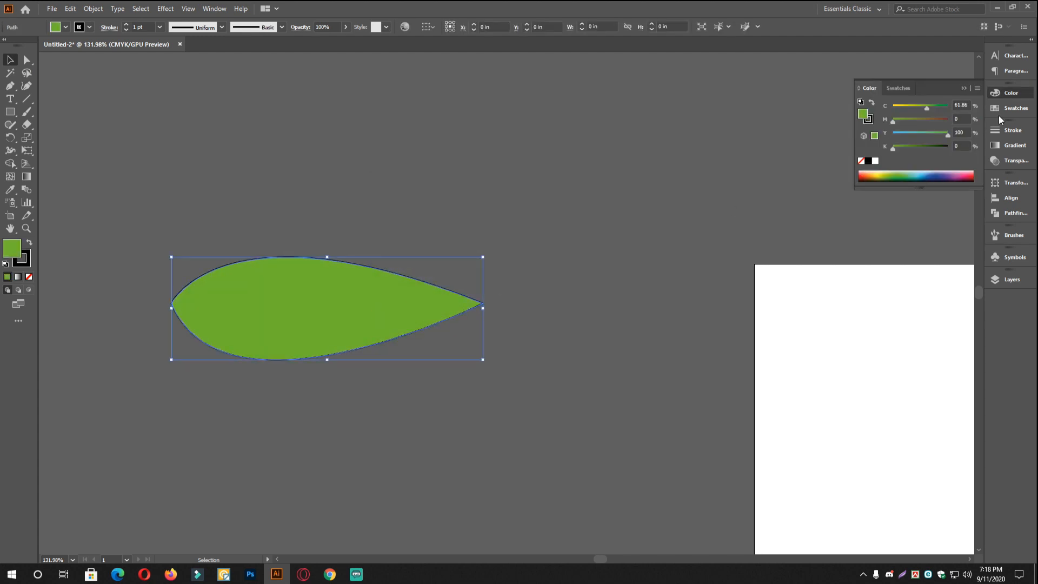
Fill the leaf with the dark green swatch and deselect it.
{"action": "left_click", "coordinate": [1006, 110]}
{"action": "left_click", "coordinate": [891, 129]}
{"action": "left_click", "coordinate": [706, 287]}
Add a mesh point near the middle of the leaf with the Mesh tool, colour it yellow, and deselect the leaf.
{"action": "scroll", "coordinate": [381, 316], "scroll_direction": "up", "scroll_amount": 3}
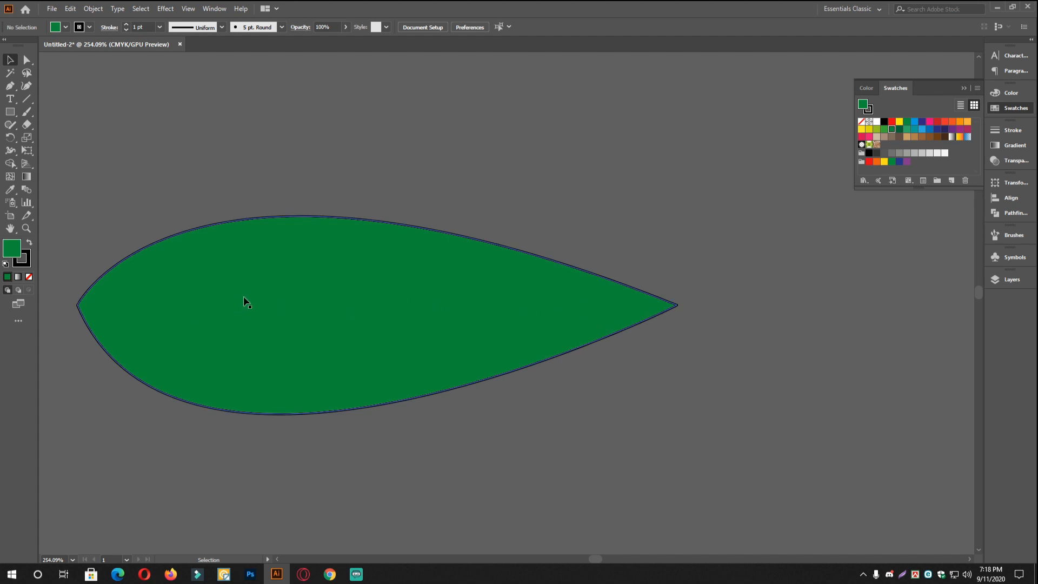
{"action": "left_click", "coordinate": [357, 280]}
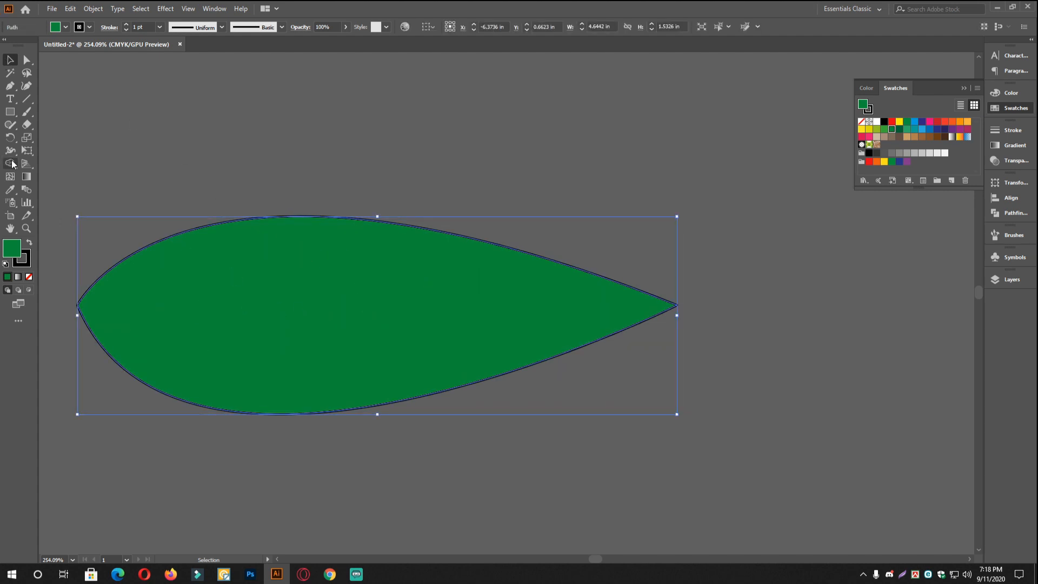
{"action": "left_click", "coordinate": [10, 177]}
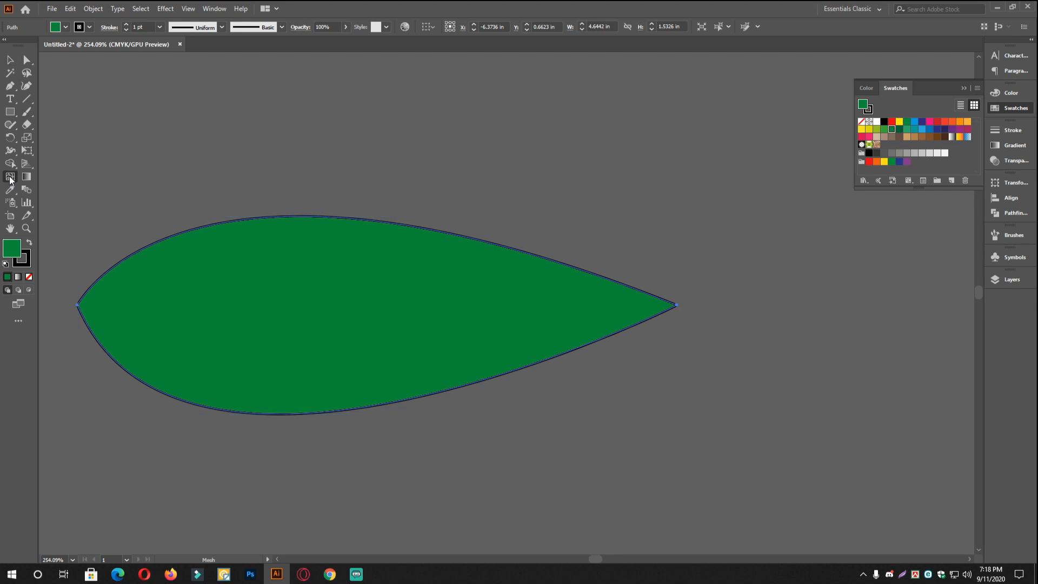
{"action": "left_click", "coordinate": [318, 312]}
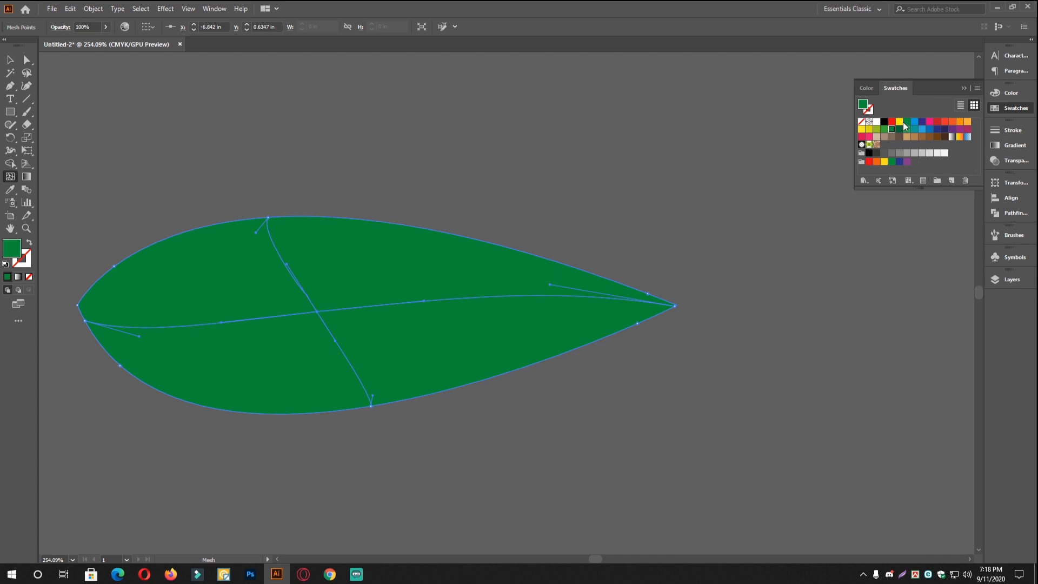
{"action": "left_click", "coordinate": [900, 123]}
{"action": "left_click", "coordinate": [10, 59]}
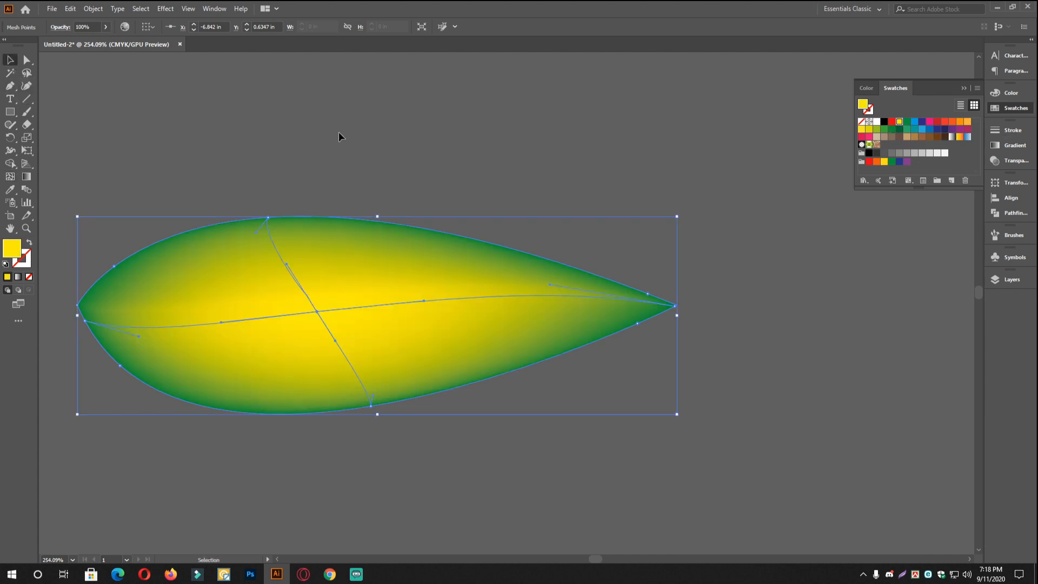
{"action": "left_click", "coordinate": [327, 133]}
Examine the yellow-to-green mesh shading across the leaf from closer and farther away.
{"action": "left_click_drag", "start_coordinate": [347, 265], "coordinate": [456, 251]}
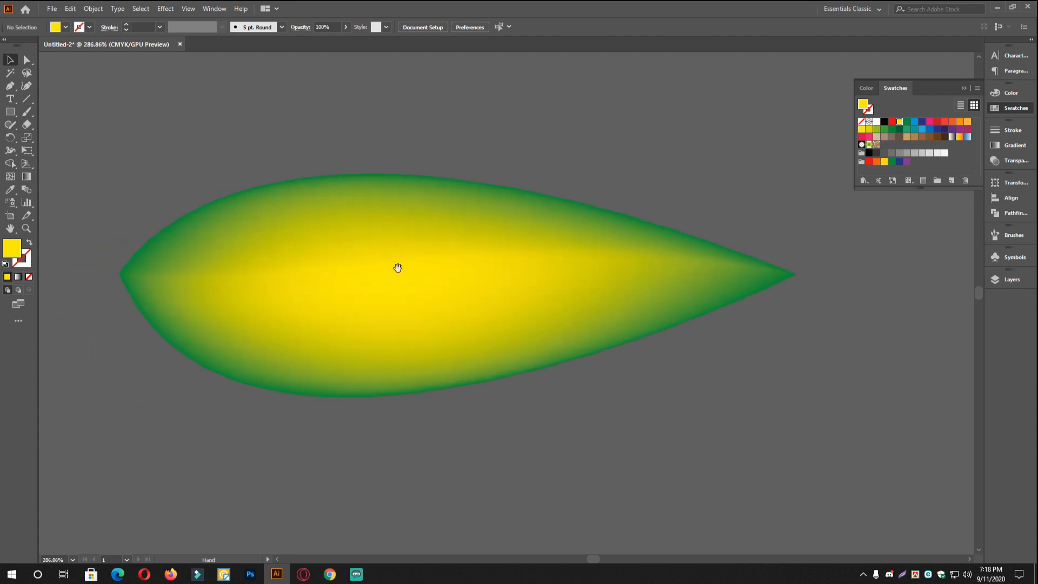
{"action": "scroll", "coordinate": [370, 286], "scroll_direction": "up", "scroll_amount": 2}
{"action": "scroll", "coordinate": [378, 282], "scroll_direction": "down", "scroll_amount": 2}
{"action": "scroll", "coordinate": [373, 283], "scroll_direction": "up", "scroll_amount": 2}
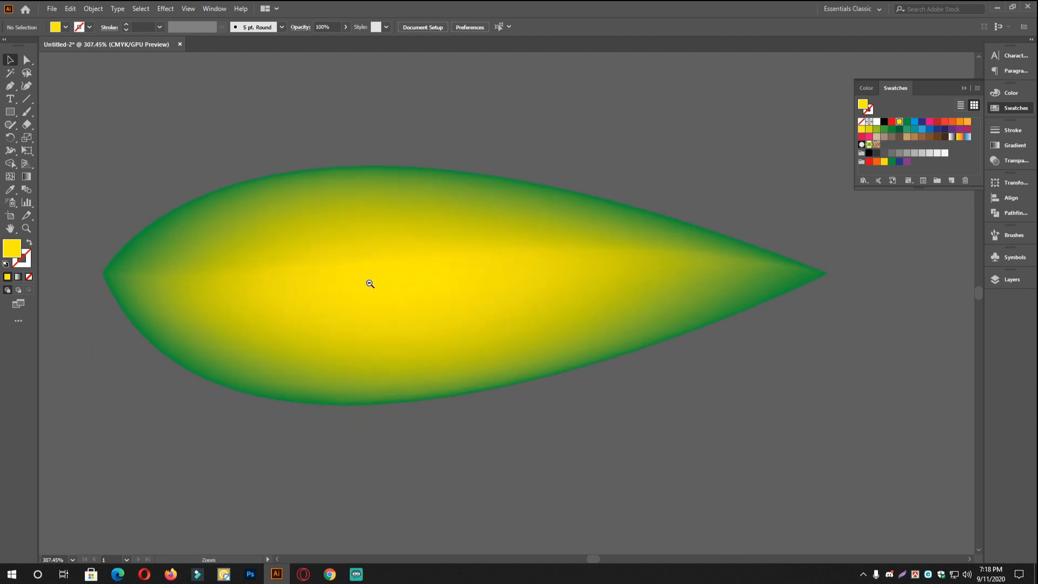
{"action": "left_click_drag", "start_coordinate": [376, 253], "coordinate": [397, 270]}
{"action": "left_click_drag", "start_coordinate": [495, 293], "coordinate": [427, 279]}
{"action": "left_click_drag", "start_coordinate": [346, 272], "coordinate": [516, 303]}
{"action": "left_click_drag", "start_coordinate": [516, 304], "coordinate": [494, 297]}
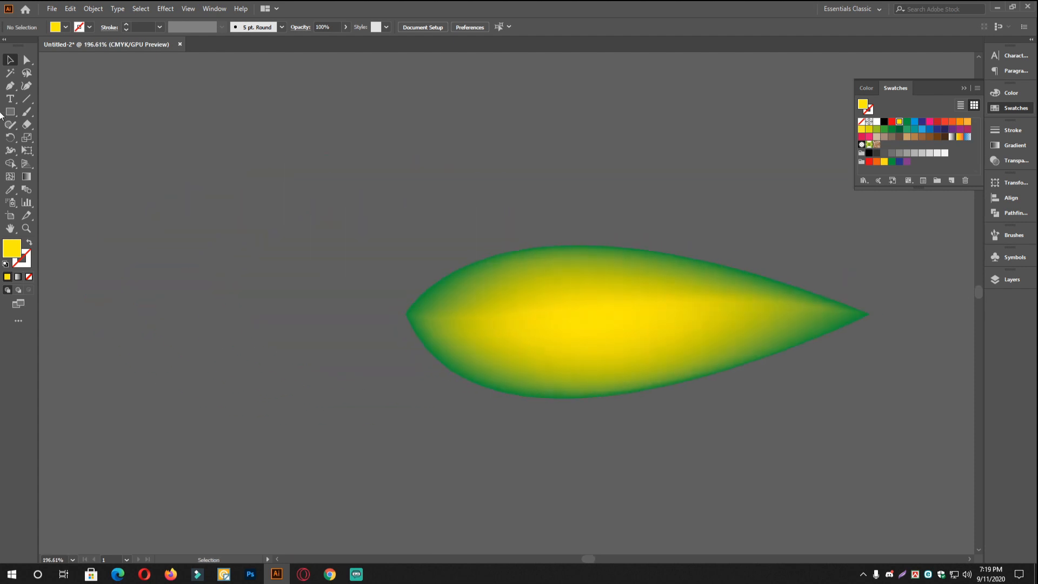
Draw a yellow ellipse about 1.57 by 1.85 in above the leaf and place a copy overlapping its right half.
{"action": "left_click_drag", "start_coordinate": [444, 182], "coordinate": [464, 251]}
{"action": "left_click_drag", "start_coordinate": [13, 114], "coordinate": [51, 141]}
{"action": "left_click_drag", "start_coordinate": [334, 189], "coordinate": [399, 242]}
{"action": "left_click_drag", "start_coordinate": [247, 170], "coordinate": [404, 355]}
{"action": "key", "text": "v"}
{"action": "left_click_drag", "start_coordinate": [381, 262], "coordinate": [457, 262]}
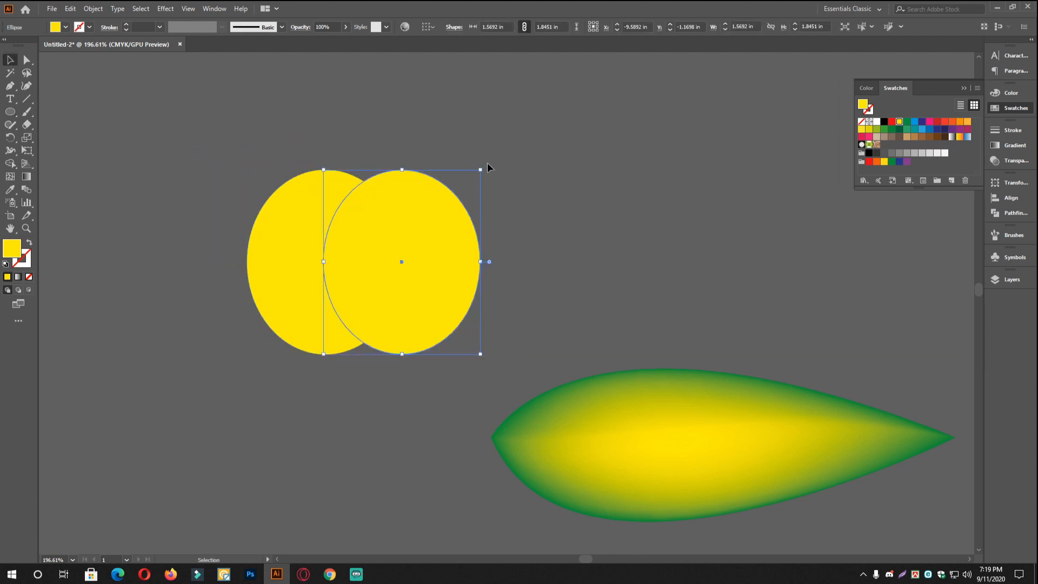
Rotate the right ellipse slightly clockwise and the left ellipse slightly counterclockwise.
{"action": "left_click_drag", "start_coordinate": [484, 169], "coordinate": [500, 187]}
{"action": "left_click", "coordinate": [307, 218]}
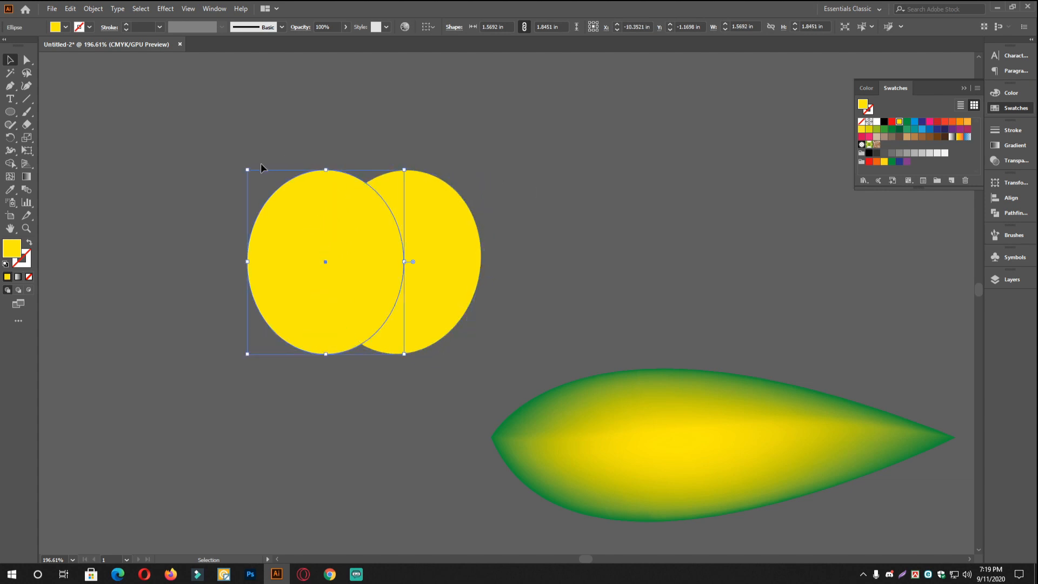
{"action": "left_click_drag", "start_coordinate": [248, 164], "coordinate": [236, 173]}
Move the right ellipse slightly left toward the other one and select both ellipses.
{"action": "left_click_drag", "start_coordinate": [273, 124], "coordinate": [421, 255]}
{"action": "left_click", "coordinate": [514, 266]}
{"action": "left_click", "coordinate": [507, 262]}
{"action": "key", "text": "a"}
{"action": "key", "text": "ctrl+z"}
{"action": "left_click", "coordinate": [476, 239]}
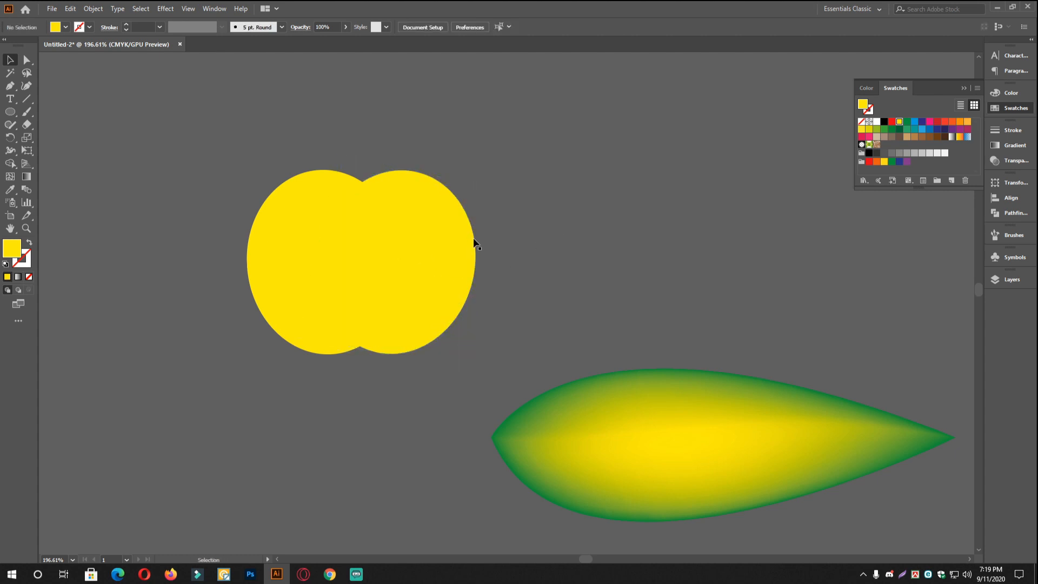
{"action": "left_click_drag", "start_coordinate": [484, 285], "coordinate": [485, 285]}
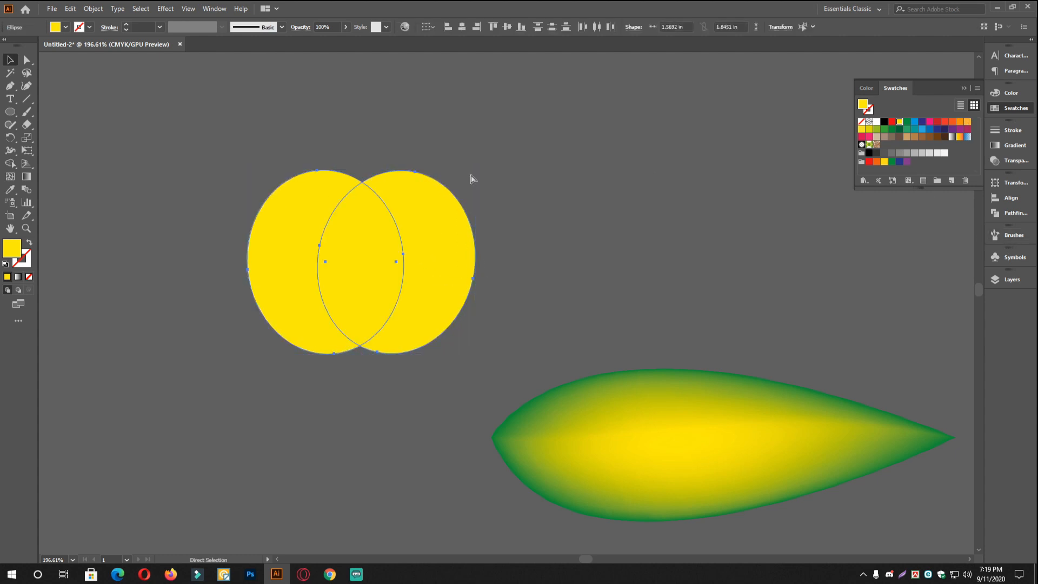
Try to combine the two overlapping ellipses with the Pathfinder's Unite mode.
{"action": "left_click", "coordinate": [1012, 182]}
{"action": "left_click", "coordinate": [1015, 214]}
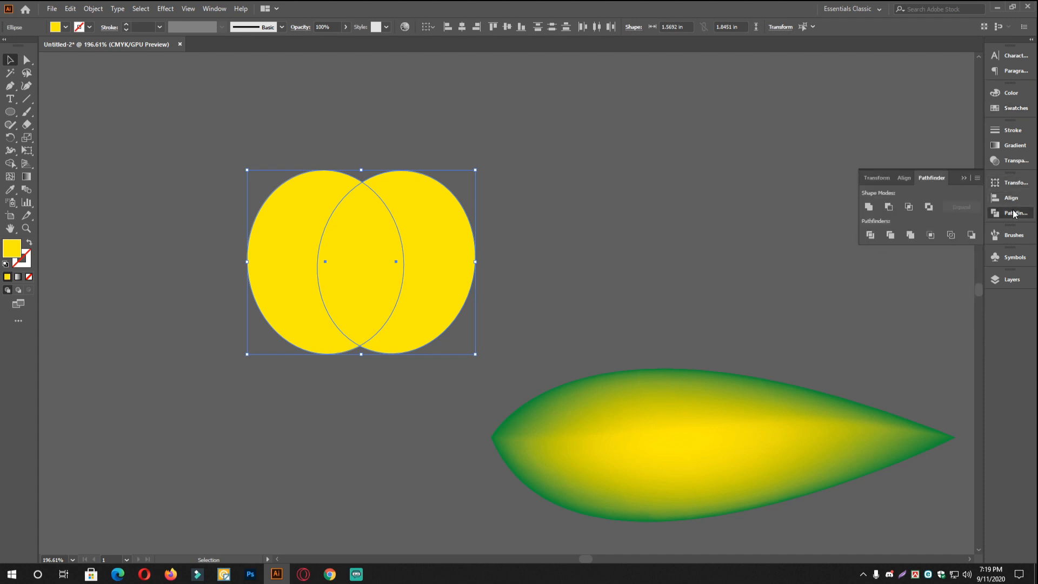
{"action": "left_click", "coordinate": [867, 207]}
{"action": "scroll", "coordinate": [324, 271], "scroll_direction": "up", "scroll_amount": 2, "text": "alt"}
{"action": "left_click", "coordinate": [261, 90]}
{"action": "key", "text": "ctrl+z"}
{"action": "key", "text": "ctrl+shift+z"}
{"action": "left_click", "coordinate": [869, 208]}
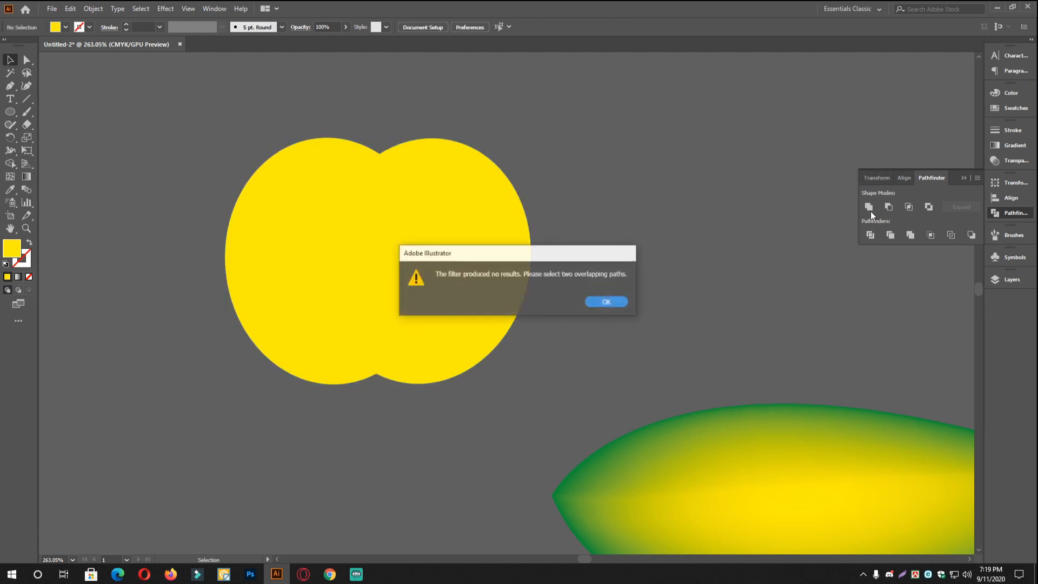
{"action": "left_click", "coordinate": [609, 301]}
Try moving the right ellipse away from the left one, undo the move, and deselect everything.
{"action": "left_click", "coordinate": [336, 221]}
{"action": "left_click", "coordinate": [287, 168], "text": "shift"}
{"action": "left_click", "coordinate": [240, 118]}
{"action": "left_click_drag", "start_coordinate": [434, 270], "coordinate": [600, 269]}
{"action": "key", "text": "ctrl+z"}
{"action": "left_click", "coordinate": [639, 288]}
Select both overlapping ellipses and unite them into a single shape with the Pathfinder.
{"action": "left_click_drag", "start_coordinate": [588, 328], "coordinate": [151, 157]}
{"action": "left_click_drag", "start_coordinate": [155, 93], "coordinate": [585, 279]}
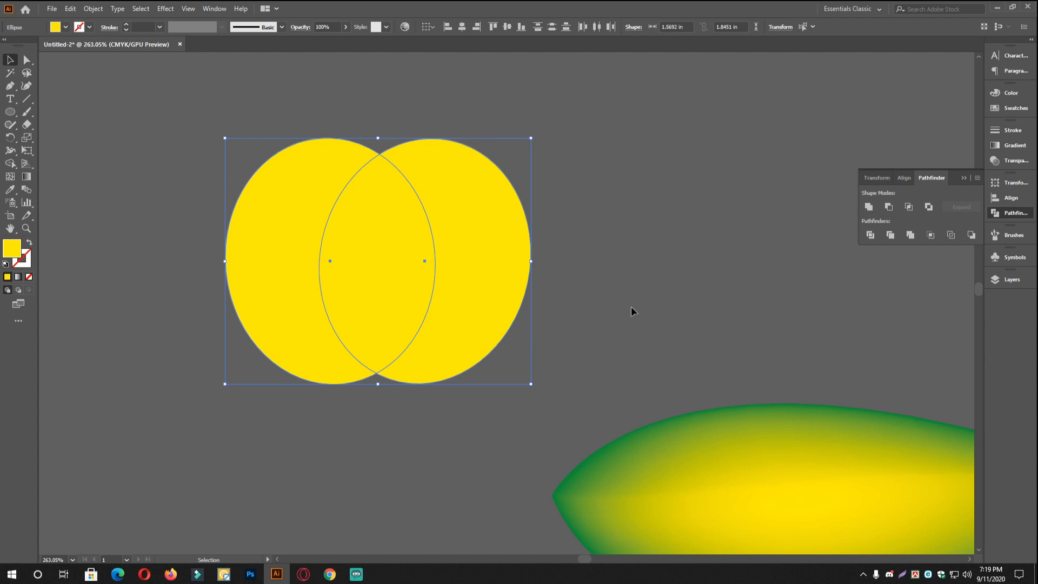
{"action": "left_click", "coordinate": [869, 207]}
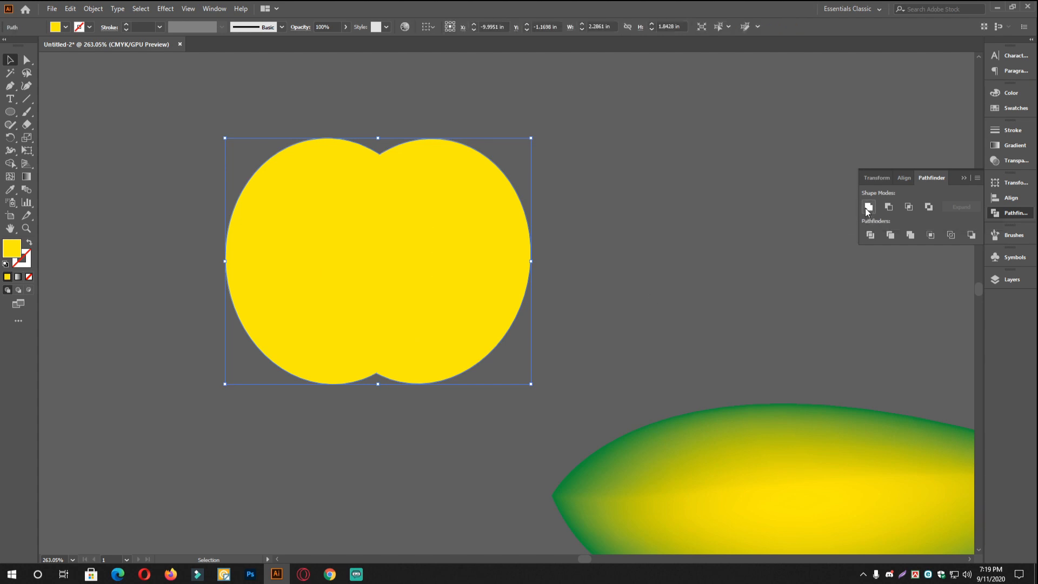
Move the united yellow shape about 0.4 in to the left.
{"action": "left_click_drag", "start_coordinate": [391, 225], "coordinate": [347, 216]}
{"action": "mouse_move", "coordinate": [347, 217]}
{"action": "left_mouse_down"}
{"action": "mouse_move", "coordinate": [400, 241]}
{"action": "mouse_move", "coordinate": [345, 197]}
{"action": "left_mouse_up"}
{"action": "mouse_move", "coordinate": [345, 198]}
{"action": "left_mouse_down"}
{"action": "mouse_move", "coordinate": [346, 219]}
{"action": "mouse_move", "coordinate": [364, 196]}
{"action": "left_mouse_up"}
{"action": "left_click_drag", "start_coordinate": [371, 199], "coordinate": [355, 229]}
{"action": "left_click_drag", "start_coordinate": [513, 253], "coordinate": [456, 229]}
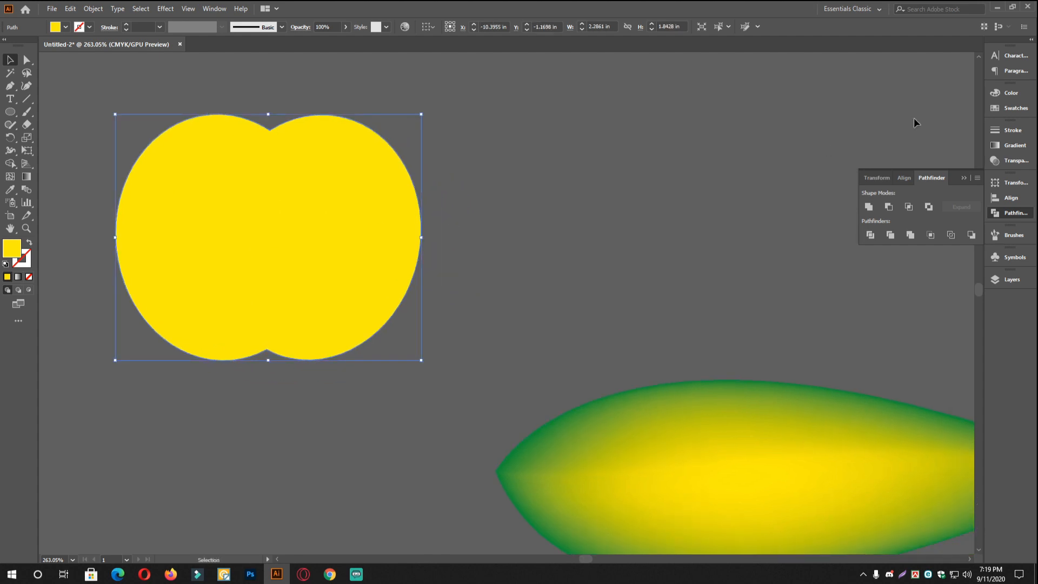
Fill the united shape with the medium green swatch and deselect it.
{"action": "left_click", "coordinate": [996, 95]}
{"action": "left_click", "coordinate": [1017, 110]}
{"action": "left_click", "coordinate": [1009, 95]}
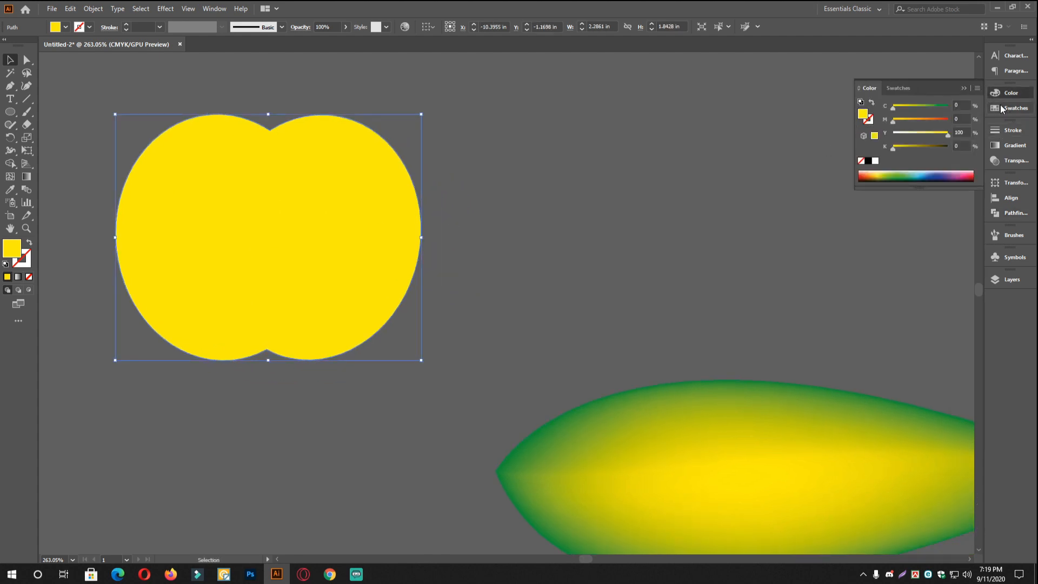
{"action": "left_click", "coordinate": [1019, 108]}
{"action": "left_click", "coordinate": [884, 130]}
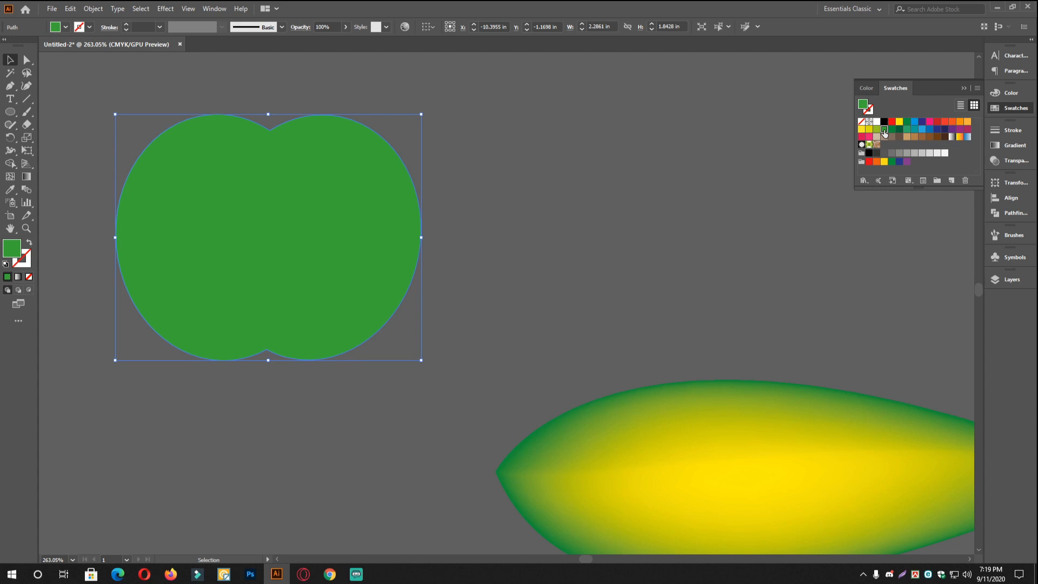
{"action": "left_click", "coordinate": [603, 229]}
Select the green united shape and add a mesh point in its upper-left part with the Mesh tool.
{"action": "left_click_drag", "start_coordinate": [366, 211], "coordinate": [427, 227]}
{"action": "scroll", "coordinate": [437, 222], "scroll_direction": "down", "scroll_amount": 4}
{"action": "scroll", "coordinate": [373, 203], "scroll_direction": "up", "scroll_amount": 3}
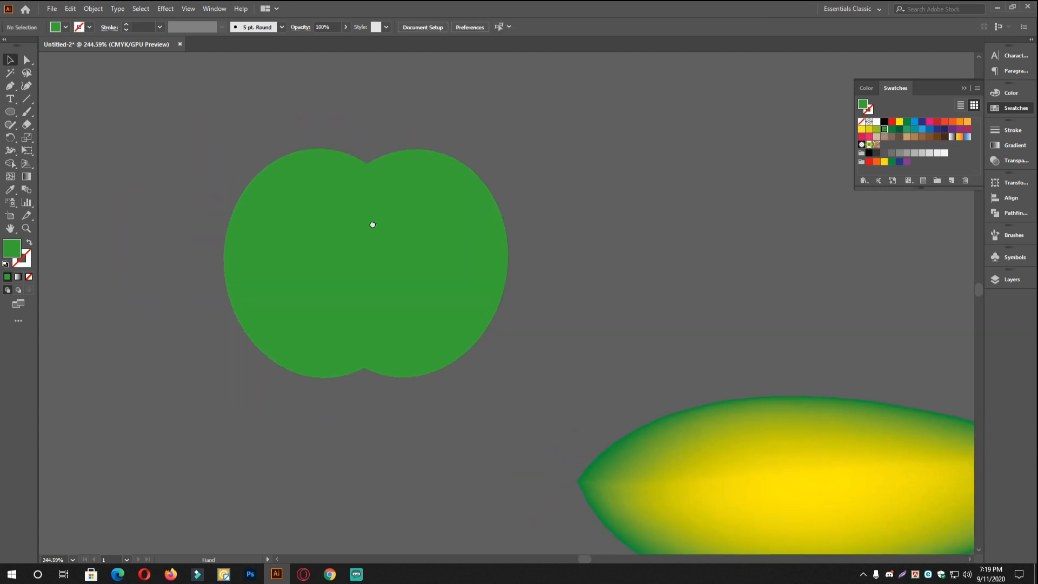
{"action": "scroll", "coordinate": [284, 196], "scroll_direction": "up", "scroll_amount": 3}
{"action": "scroll", "coordinate": [452, 215], "scroll_direction": "down", "scroll_amount": 2}
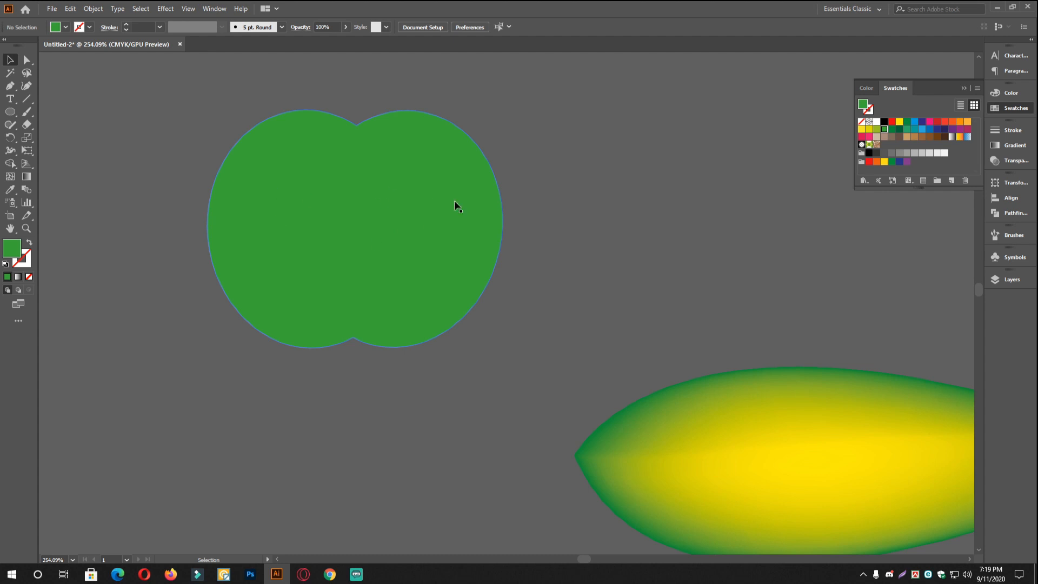
{"action": "scroll", "coordinate": [456, 206], "scroll_direction": "up", "scroll_amount": 1}
{"action": "left_click", "coordinate": [339, 216]}
{"action": "left_click", "coordinate": [574, 252]}
{"action": "left_click", "coordinate": [359, 207]}
{"action": "left_click", "coordinate": [4, 177]}
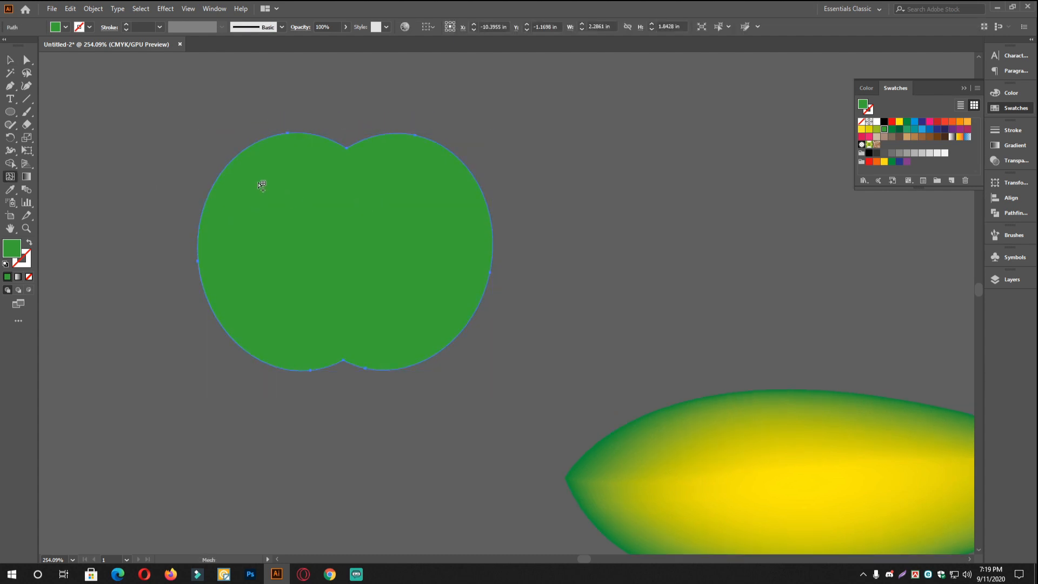
{"action": "left_click", "coordinate": [274, 178]}
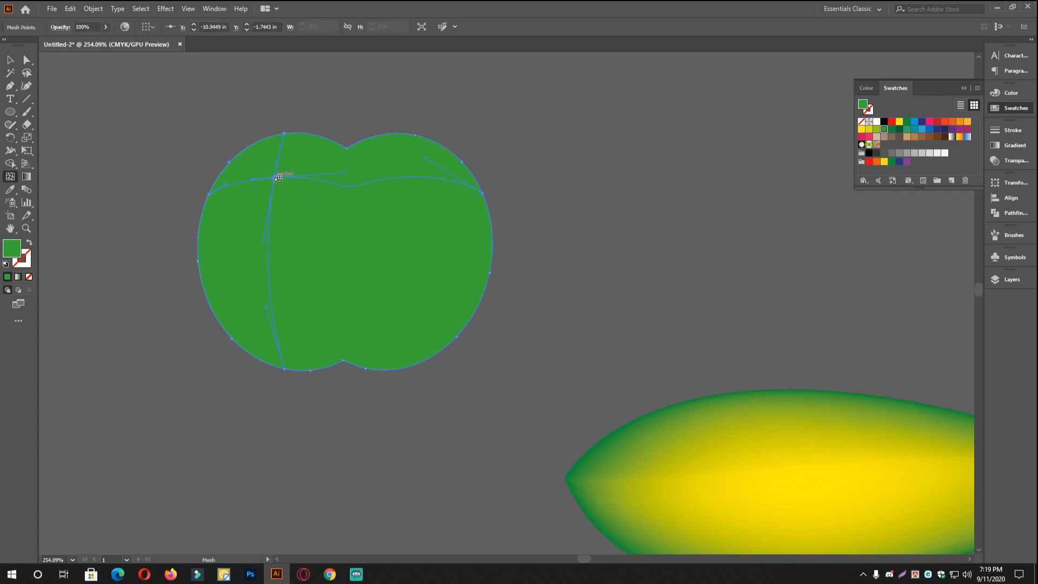
Try the lime swatches on the new mesh point, set it to yellow, and deselect the shape.
{"action": "left_click", "coordinate": [877, 130]}
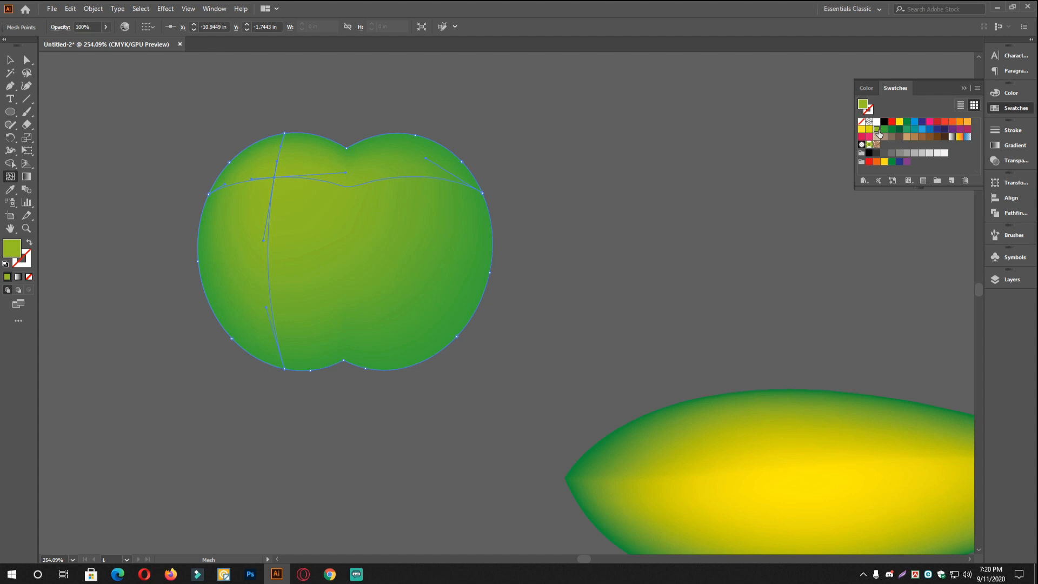
{"action": "left_click", "coordinate": [869, 130]}
{"action": "left_click", "coordinate": [898, 123]}
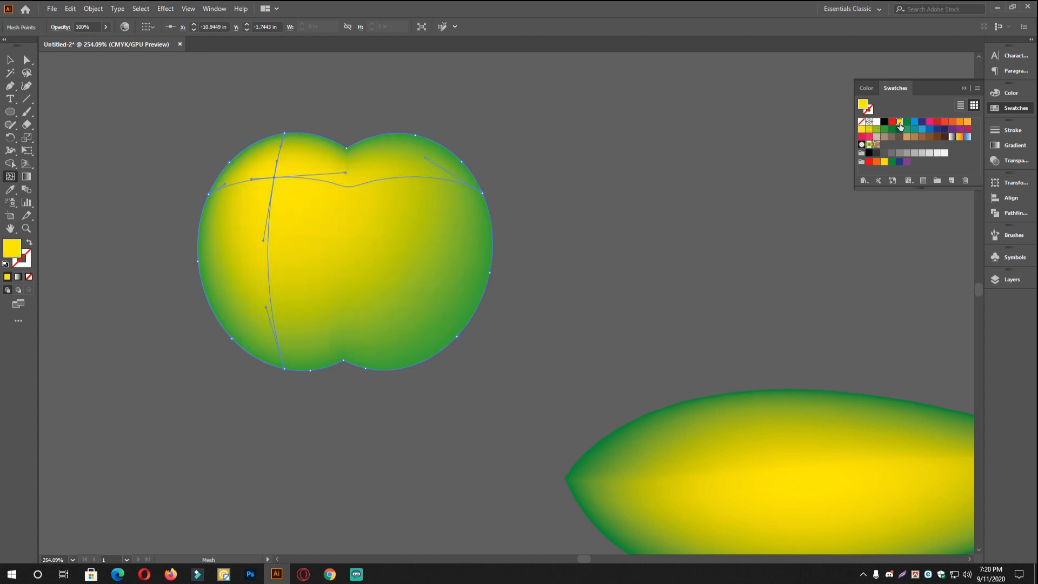
{"action": "left_click", "coordinate": [9, 62]}
{"action": "left_click", "coordinate": [551, 225]}
Examine the mesh shading on the fruit-like shape and the leaf at several zoom levels.
{"action": "left_click_drag", "start_coordinate": [549, 224], "coordinate": [398, 211]}
{"action": "left_click_drag", "start_coordinate": [272, 211], "coordinate": [332, 213]}
{"action": "left_click_drag", "start_coordinate": [370, 225], "coordinate": [314, 221]}
{"action": "scroll", "coordinate": [314, 222], "scroll_direction": "down", "scroll_amount": 5}
{"action": "left_click_drag", "start_coordinate": [314, 222], "coordinate": [424, 259]}
{"action": "scroll", "coordinate": [608, 345], "scroll_direction": "up", "scroll_amount": 3}
{"action": "left_click_drag", "start_coordinate": [608, 345], "coordinate": [621, 322]}
{"action": "scroll", "coordinate": [470, 294], "scroll_direction": "up", "scroll_amount": 1}
{"action": "scroll", "coordinate": [617, 321], "scroll_direction": "down", "scroll_amount": 3}
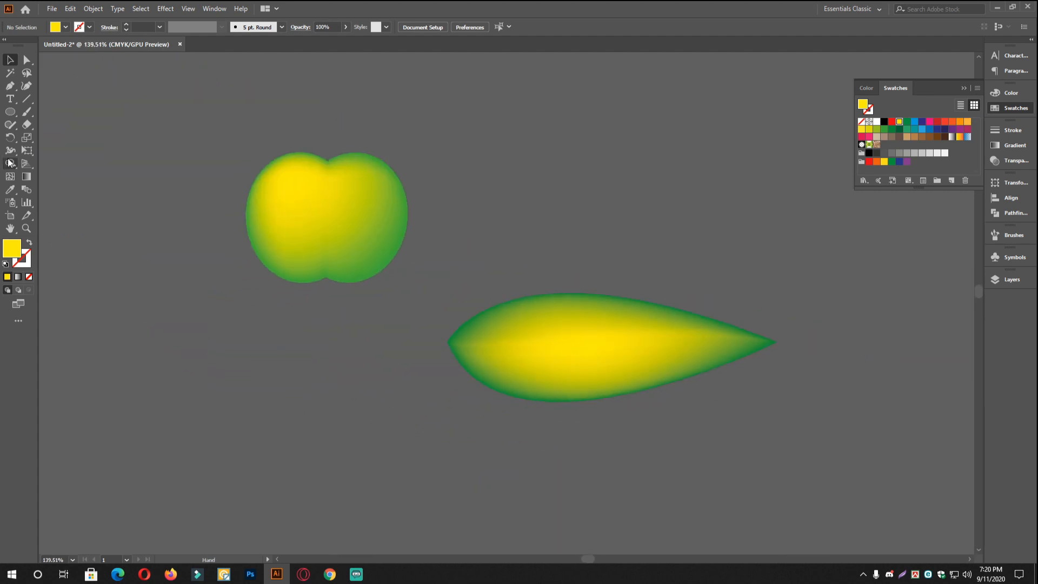
{"action": "left_click_drag", "start_coordinate": [448, 266], "coordinate": [544, 283]}
{"action": "scroll", "coordinate": [408, 239], "scroll_direction": "up", "scroll_amount": 3}
{"action": "left_click_drag", "start_coordinate": [398, 245], "coordinate": [418, 251]}
{"action": "scroll", "coordinate": [277, 241], "scroll_direction": "up", "scroll_amount": 3}
{"action": "scroll", "coordinate": [418, 252], "scroll_direction": "down", "scroll_amount": 1}
{"action": "scroll", "coordinate": [418, 252], "scroll_direction": "down", "scroll_amount": 3}
{"action": "left_click_drag", "start_coordinate": [481, 238], "coordinate": [343, 236]}
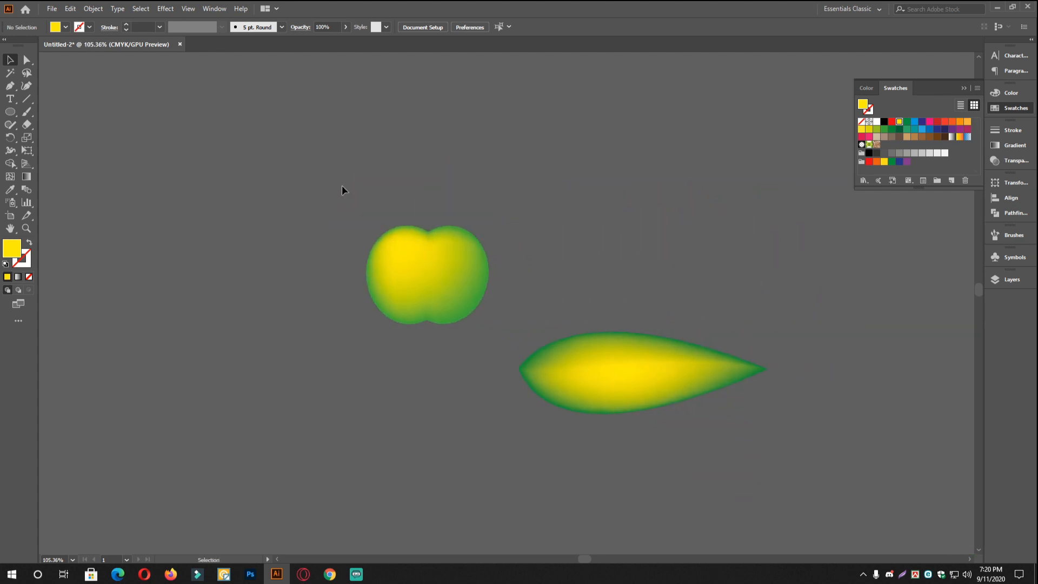
Select both mesh-shaded shapes and delete them.
{"action": "key", "text": "ctrl+a"}
{"action": "key", "text": "ctrl+shift+a"}
{"action": "key", "text": "ctrl+a"}
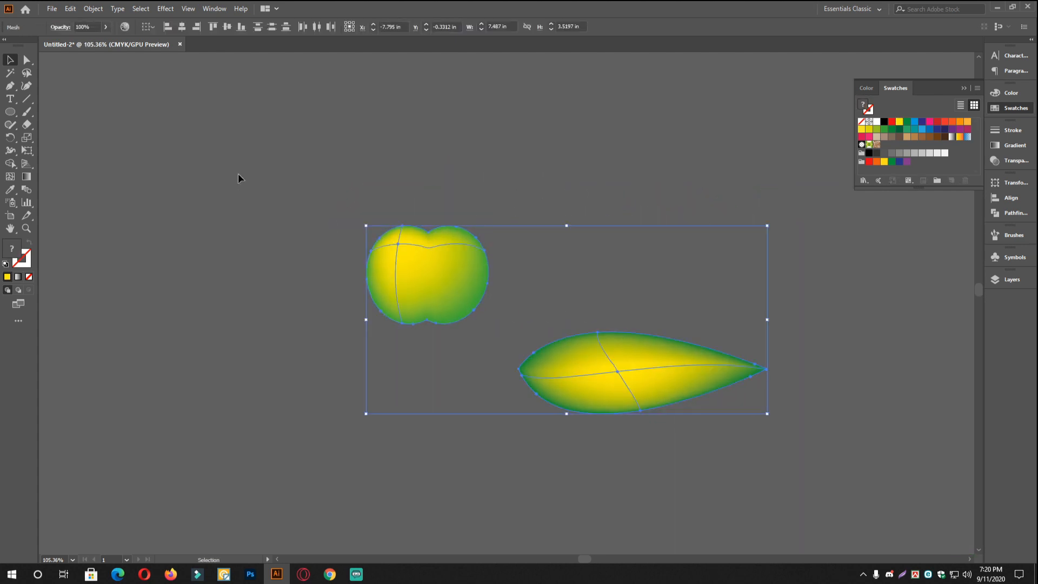
{"action": "key", "text": "Delete"}
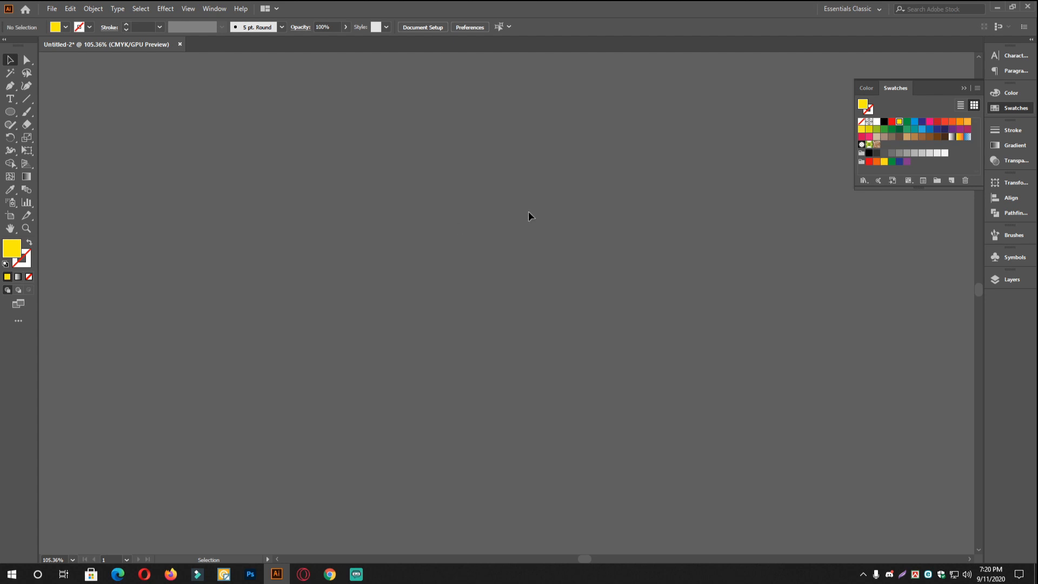
Draw a circle about 1.86 in wide, filled with the blue gradient swatch.
{"action": "left_click", "coordinate": [960, 137]}
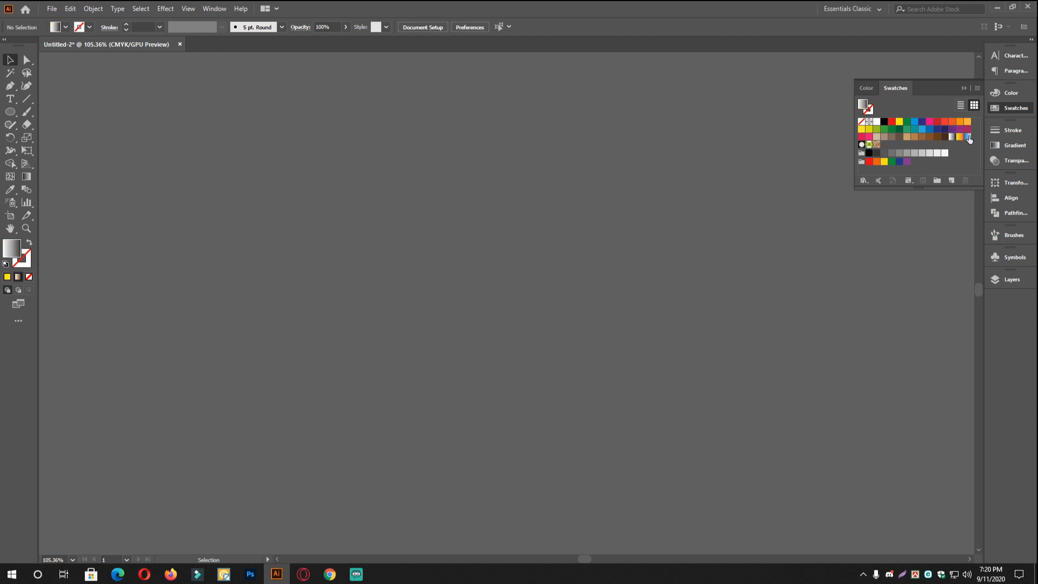
{"action": "left_click", "coordinate": [968, 137]}
{"action": "left_click", "coordinate": [10, 112]}
{"action": "left_click_drag", "start_coordinate": [205, 146], "coordinate": [305, 246]}
{"action": "left_click", "coordinate": [9, 59]}
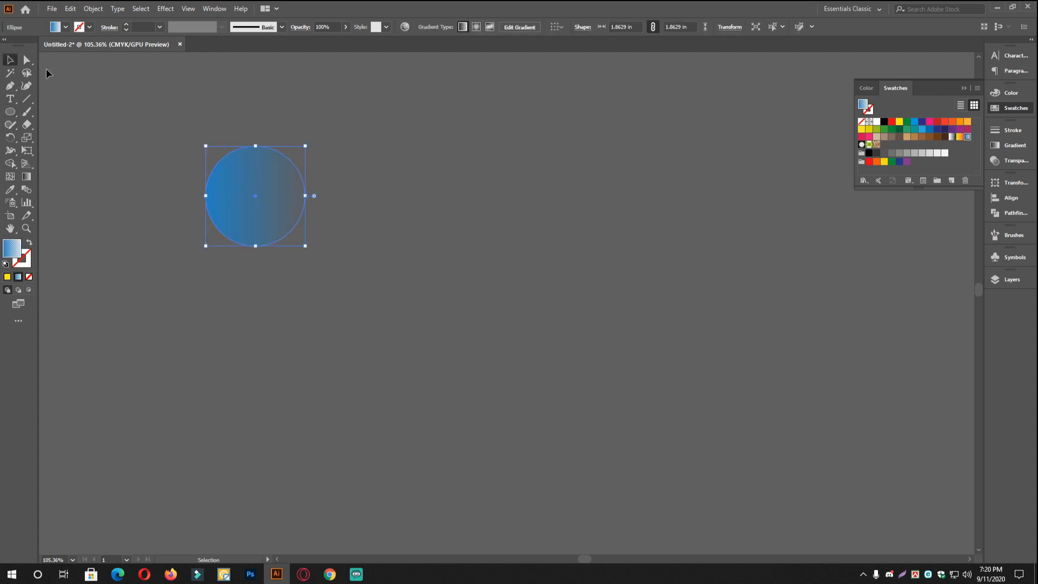
Try the white-to-black gradient swatch on the circle, and set its fill to the orange-yellow gradient swatch.
{"action": "left_click", "coordinate": [961, 137]}
{"action": "left_click", "coordinate": [953, 137]}
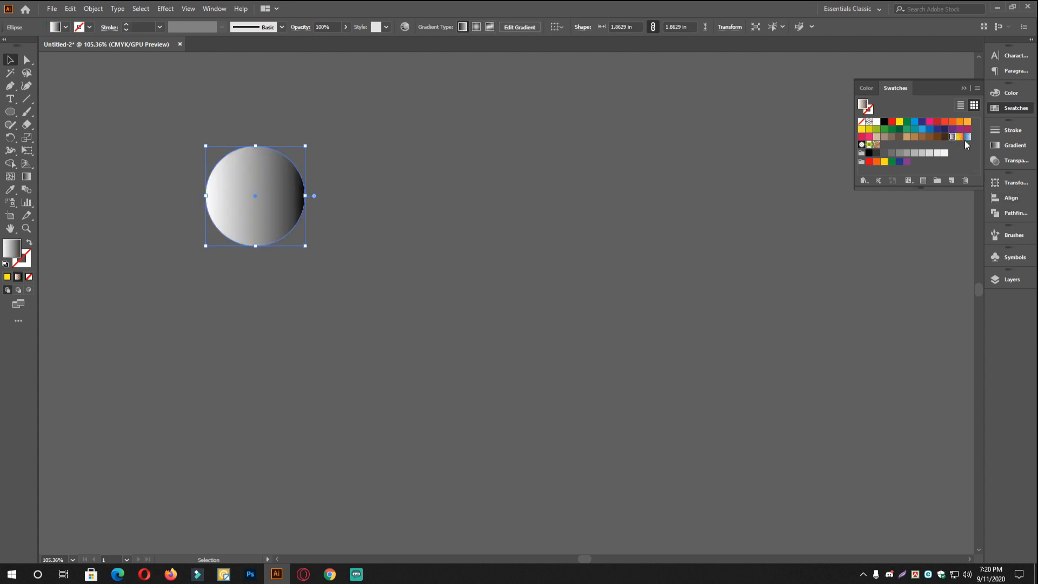
{"action": "left_click", "coordinate": [961, 138]}
Delete the gradient-filled circle and show the gradient settings.
{"action": "left_click_drag", "start_coordinate": [135, 104], "coordinate": [402, 346]}
{"action": "key", "text": "Delete"}
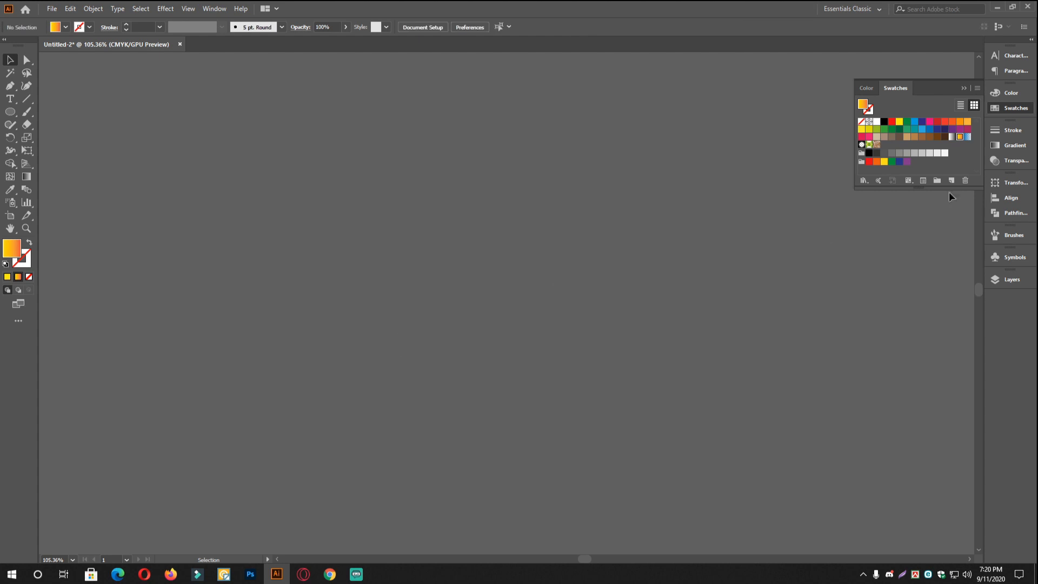
{"action": "left_click", "coordinate": [1013, 145]}
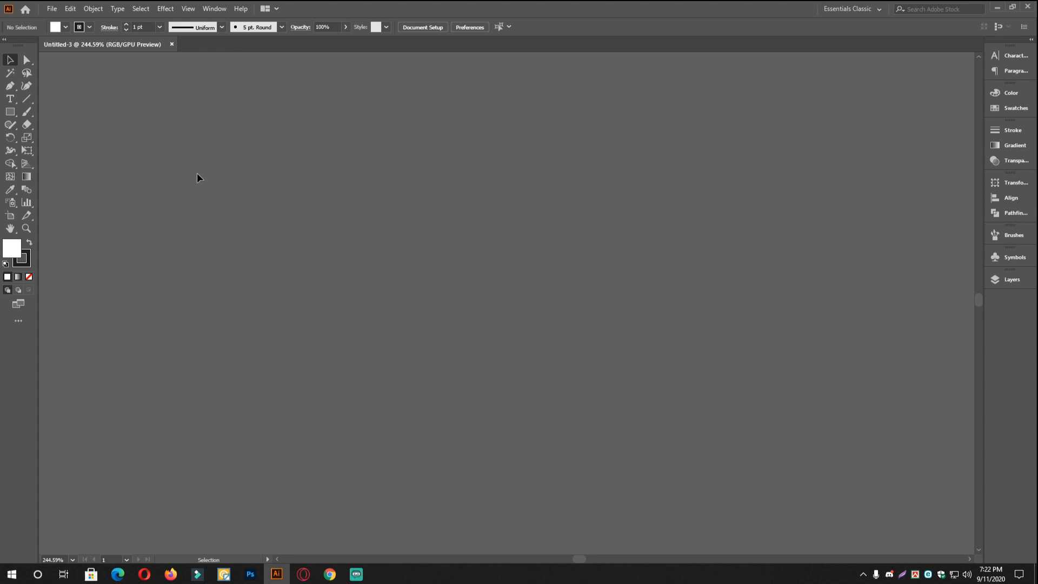
Draw a square about 0.82 in wide and place a copy of it beside it at the same height.
{"action": "left_click", "coordinate": [10, 112]}
{"action": "left_click_drag", "start_coordinate": [276, 213], "coordinate": [323, 259]}
{"action": "left_click", "coordinate": [10, 59]}
{"action": "left_click", "coordinate": [135, 107]}
{"action": "left_click_drag", "start_coordinate": [259, 190], "coordinate": [296, 283]}
{"action": "left_click", "coordinate": [593, 365]}
{"action": "scroll", "coordinate": [295, 284], "scroll_direction": "up", "scroll_amount": 1}
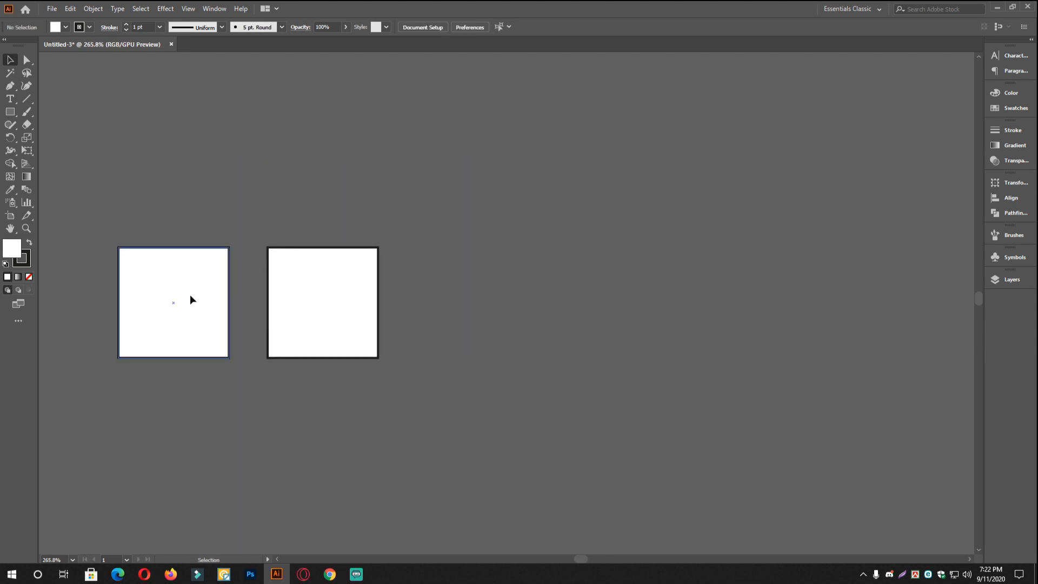
Fill the left square with the dark green swatch and remove its stroke.
{"action": "left_click", "coordinate": [190, 299]}
{"action": "left_click", "coordinate": [1010, 110]}
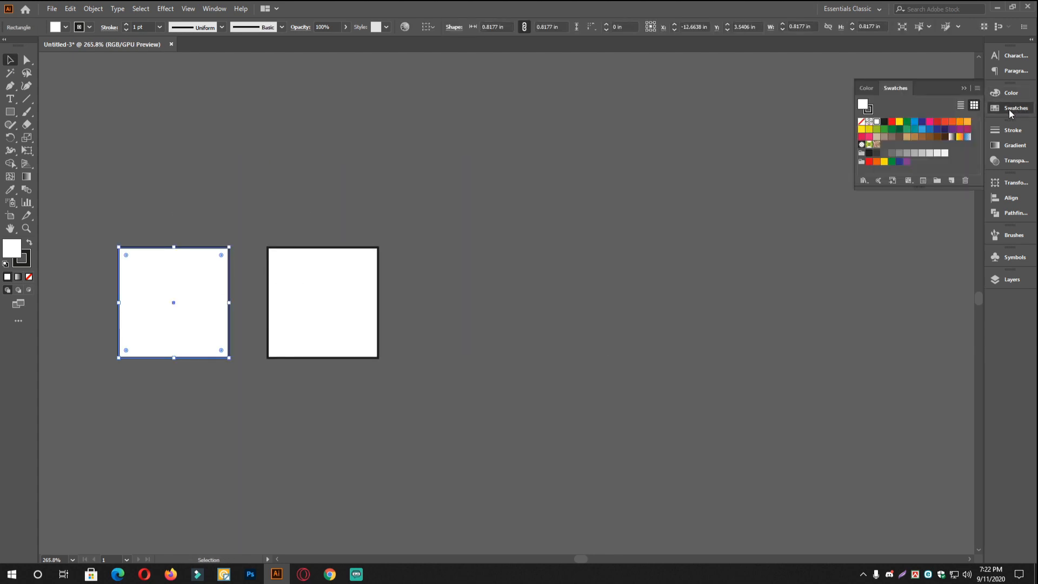
{"action": "left_click", "coordinate": [899, 129]}
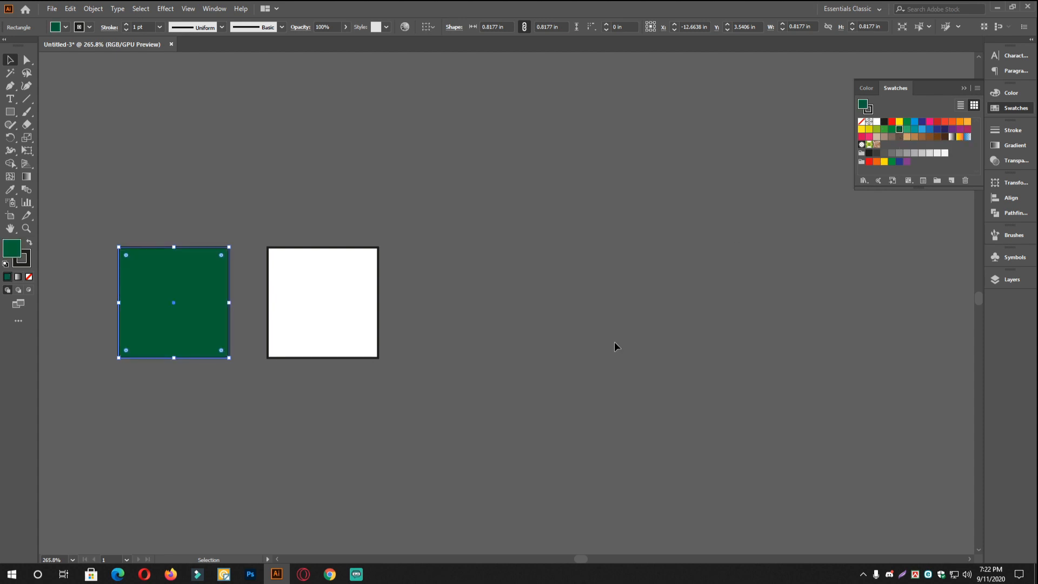
{"action": "left_click", "coordinate": [27, 266]}
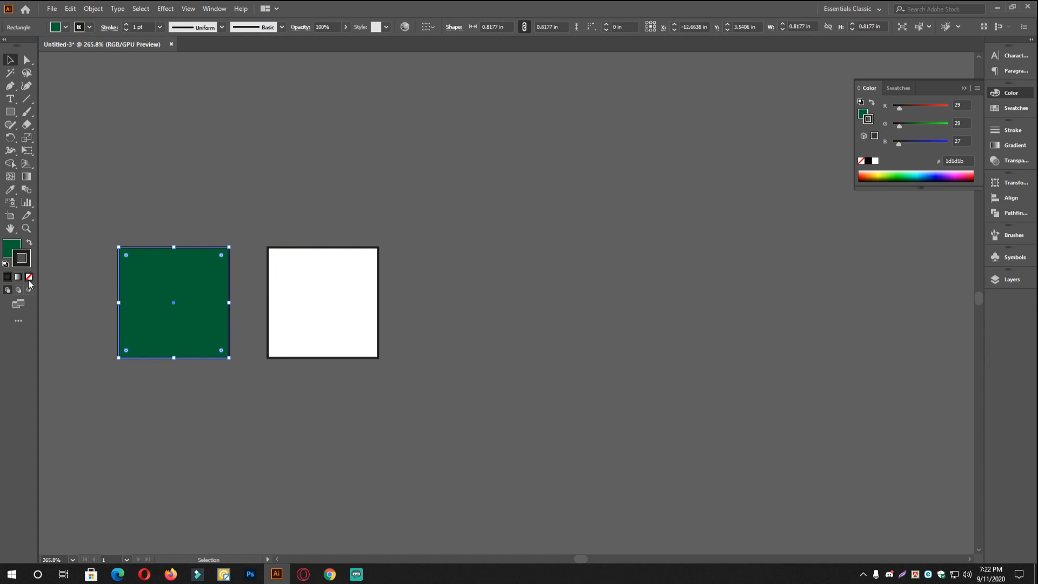
{"action": "left_click", "coordinate": [28, 276]}
{"action": "left_click", "coordinate": [239, 219]}
Fill the right square with the medium green swatch, with no stroke.
{"action": "left_click", "coordinate": [298, 299]}
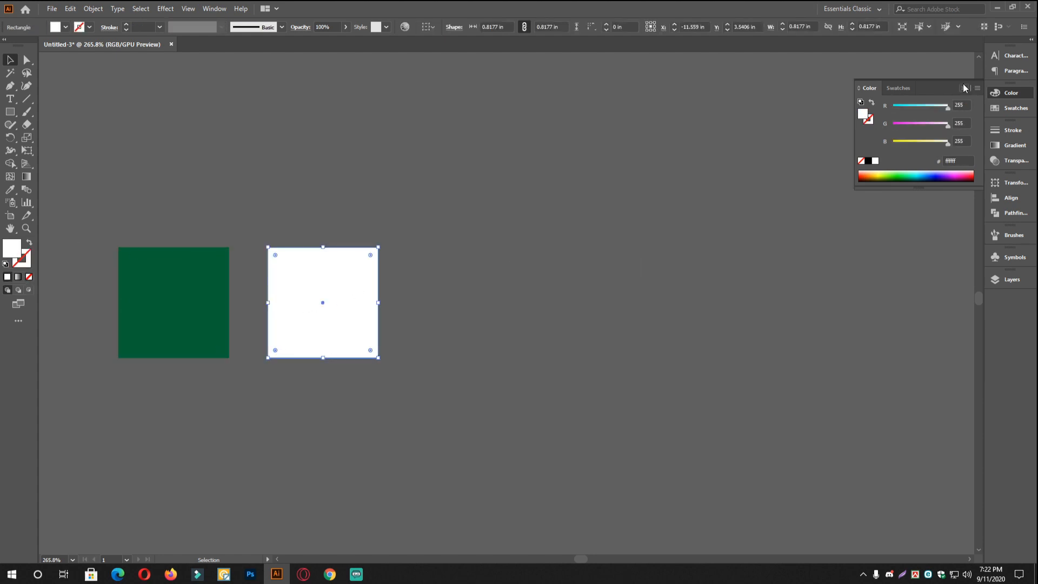
{"action": "left_click", "coordinate": [1011, 108]}
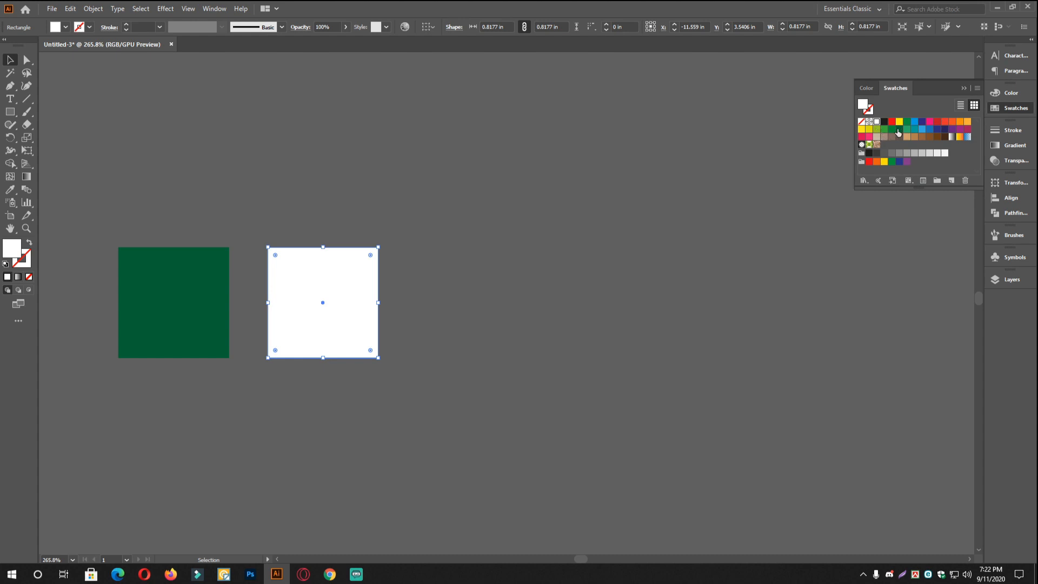
{"action": "left_click", "coordinate": [884, 129]}
{"action": "left_click", "coordinate": [665, 274]}
{"action": "left_click_drag", "start_coordinate": [185, 333], "coordinate": [311, 289]}
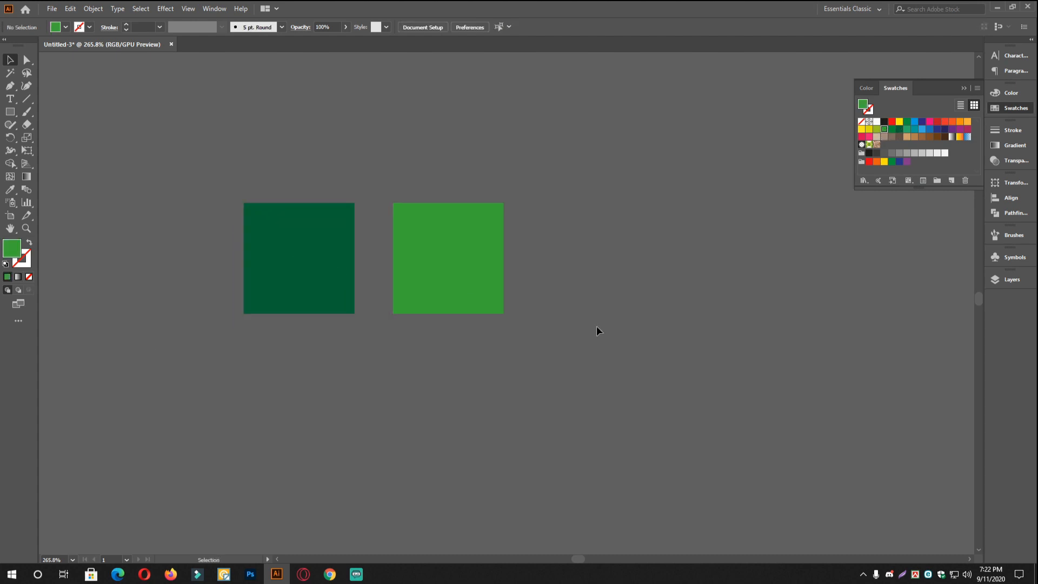
{"action": "left_click_drag", "start_coordinate": [135, 119], "coordinate": [133, 118]}
{"action": "left_click_drag", "start_coordinate": [472, 257], "coordinate": [472, 405]}
{"action": "left_click_drag", "start_coordinate": [575, 414], "coordinate": [523, 349]}
{"action": "left_click", "coordinate": [558, 400]}
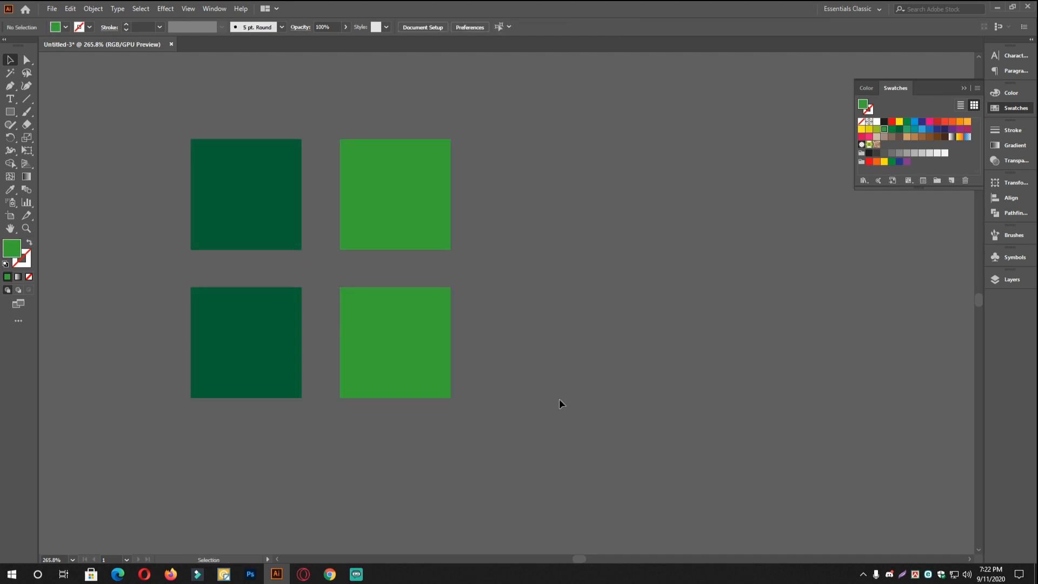
{"action": "key", "text": "ctrl+z"}
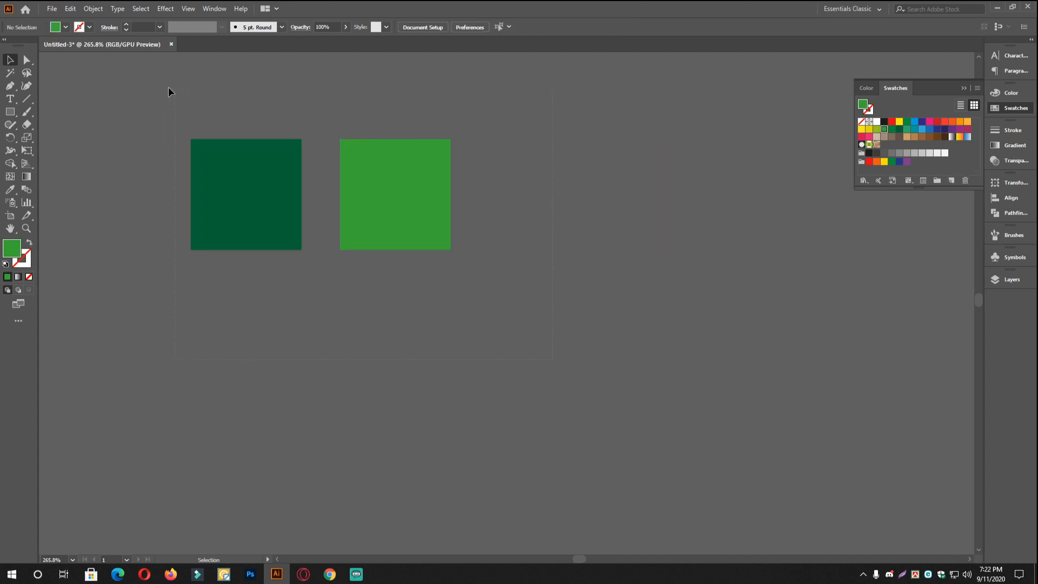
Copy both green squares straight down by about 1.18 in and deselect them.
{"action": "key", "text": "ctrl+a"}
{"action": "left_click_drag", "start_coordinate": [278, 169], "coordinate": [274, 326]}
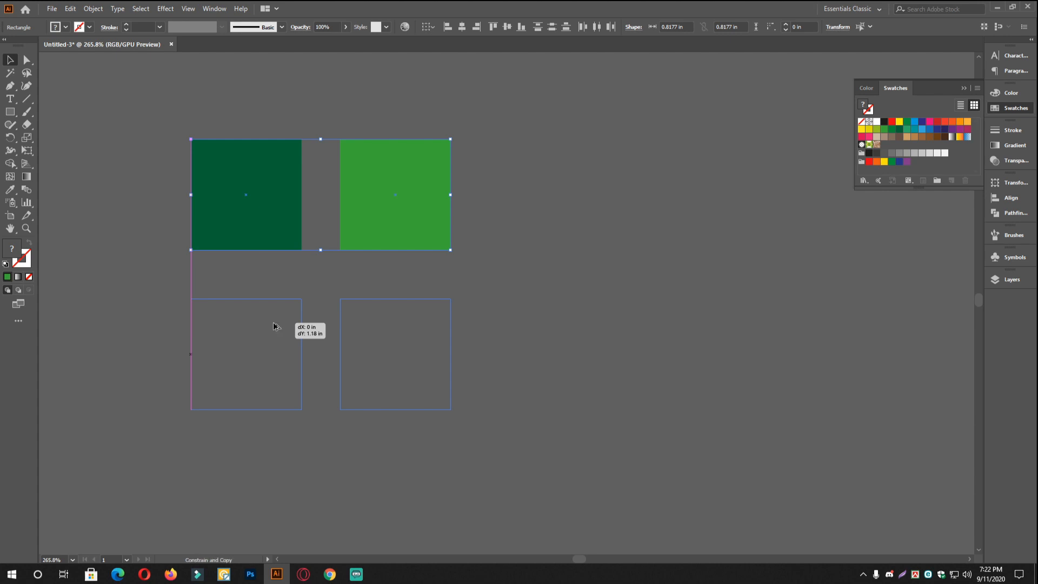
{"action": "left_click_drag", "start_coordinate": [275, 323], "coordinate": [274, 323]}
{"action": "left_click", "coordinate": [570, 306]}
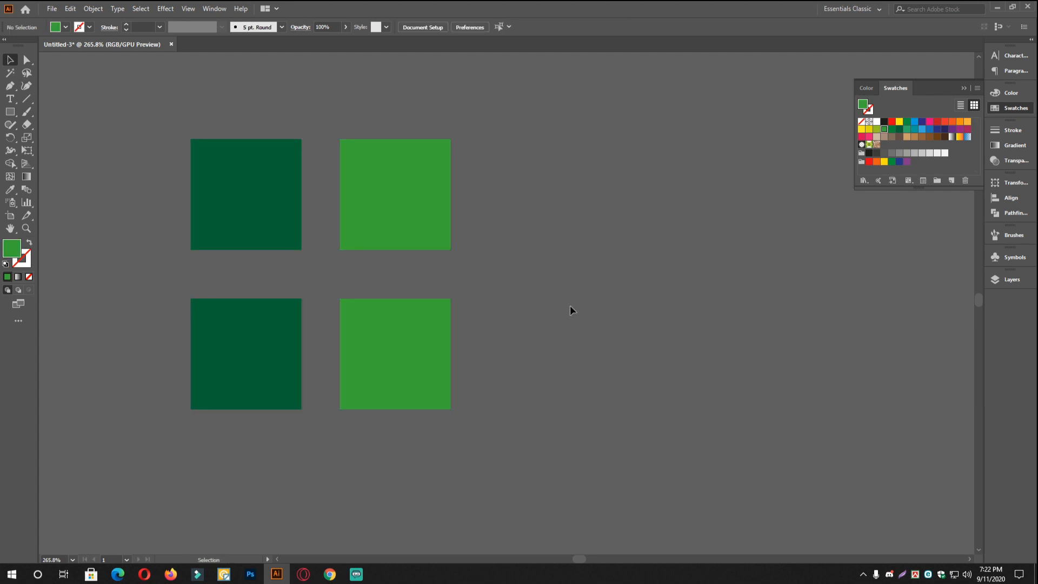
Copy the second row of squares straight down to form a third row.
{"action": "left_click_drag", "start_coordinate": [333, 312], "coordinate": [335, 275]}
{"action": "scroll", "coordinate": [336, 275], "scroll_direction": "up", "scroll_amount": 1}
{"action": "left_click_drag", "start_coordinate": [585, 334], "coordinate": [583, 247]}
{"action": "left_click_drag", "start_coordinate": [600, 371], "coordinate": [191, 201]}
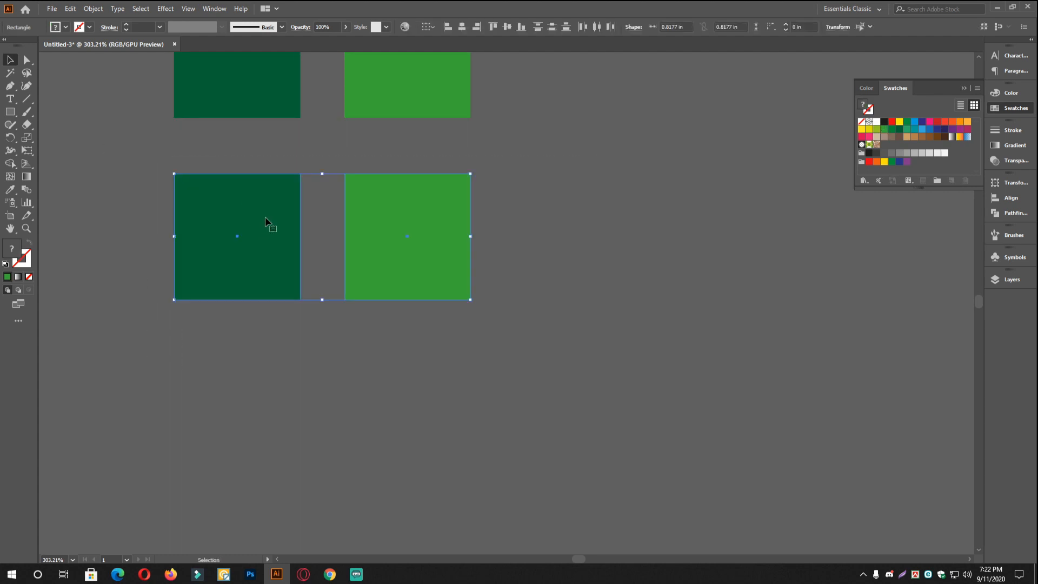
{"action": "left_click_drag", "start_coordinate": [281, 233], "coordinate": [281, 405]}
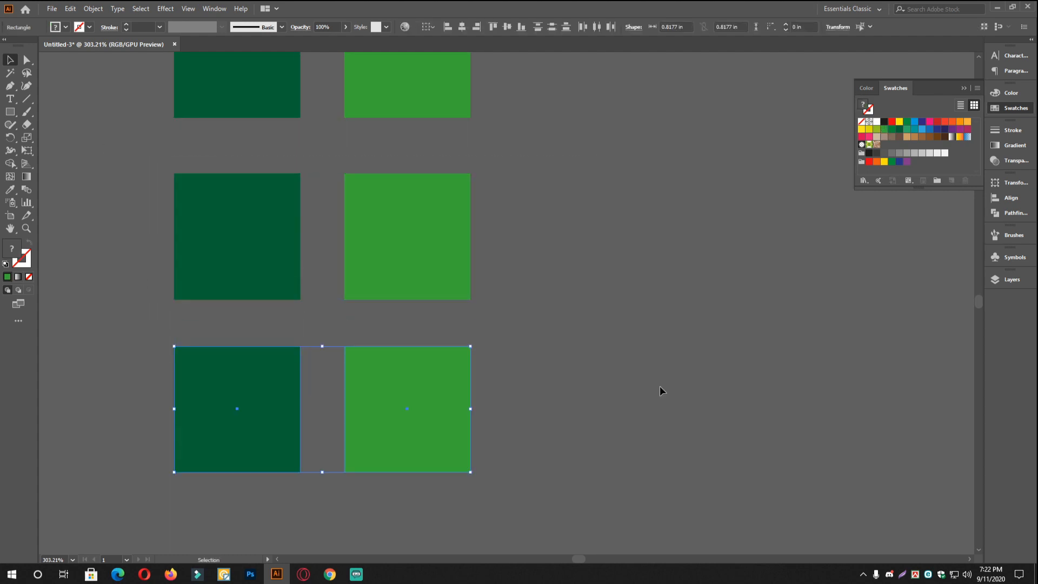
{"action": "left_click", "coordinate": [660, 386]}
Fill the middle row's right square with the sky blue swatch and its left square with the dark indigo swatch.
{"action": "left_click_drag", "start_coordinate": [482, 273], "coordinate": [492, 343]}
{"action": "left_click", "coordinate": [443, 313]}
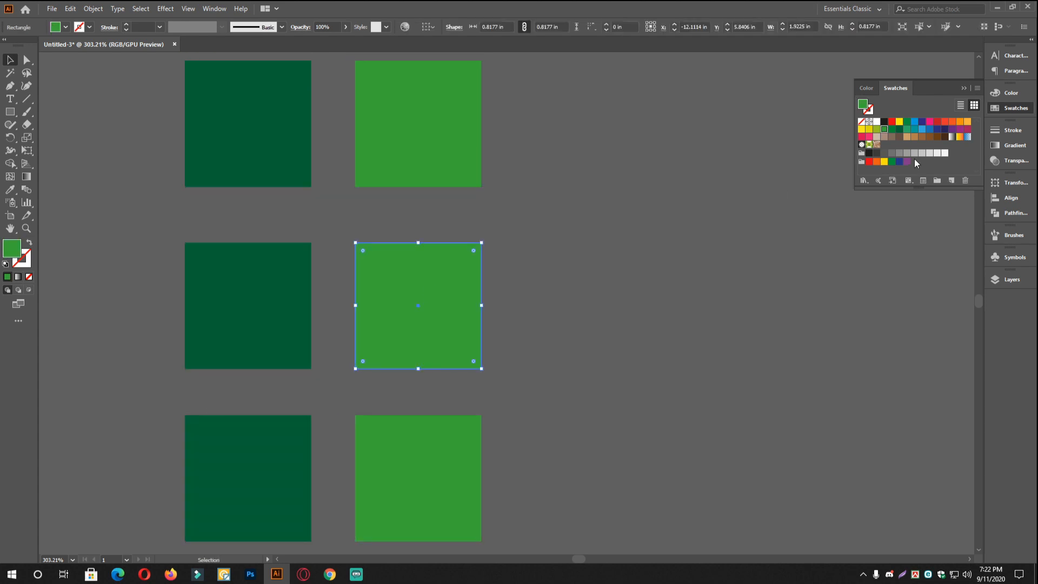
{"action": "left_click", "coordinate": [916, 129]}
{"action": "left_click", "coordinate": [249, 306]}
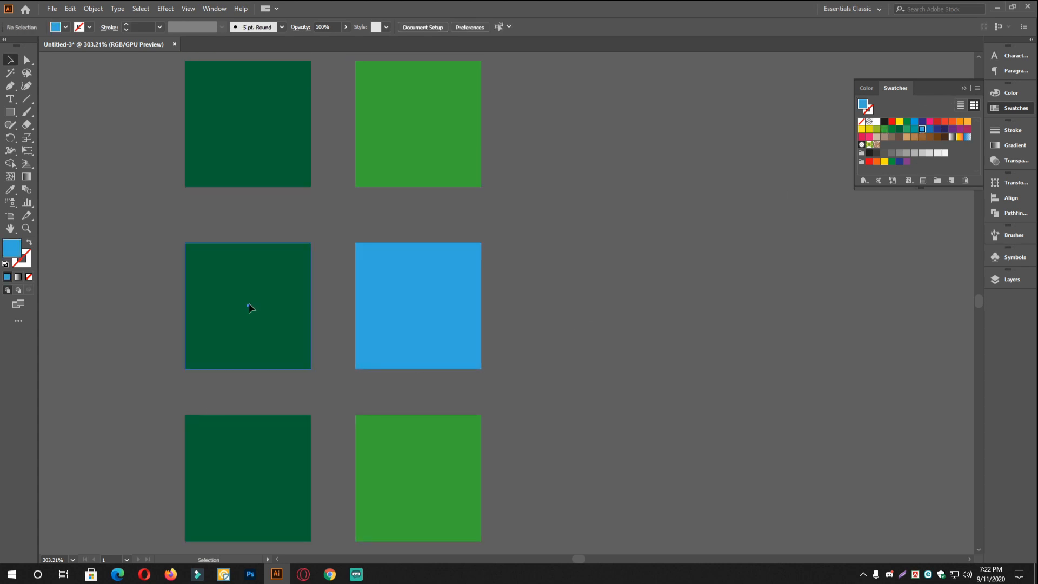
{"action": "left_click", "coordinate": [922, 123]}
{"action": "left_click", "coordinate": [662, 322]}
{"action": "left_click", "coordinate": [260, 306]}
{"action": "left_click", "coordinate": [639, 376]}
Fill the bottom row's right square with the crimson swatch and its left square with the purple swatch.
{"action": "left_click_drag", "start_coordinate": [638, 376], "coordinate": [645, 218]}
{"action": "left_click", "coordinate": [420, 359]}
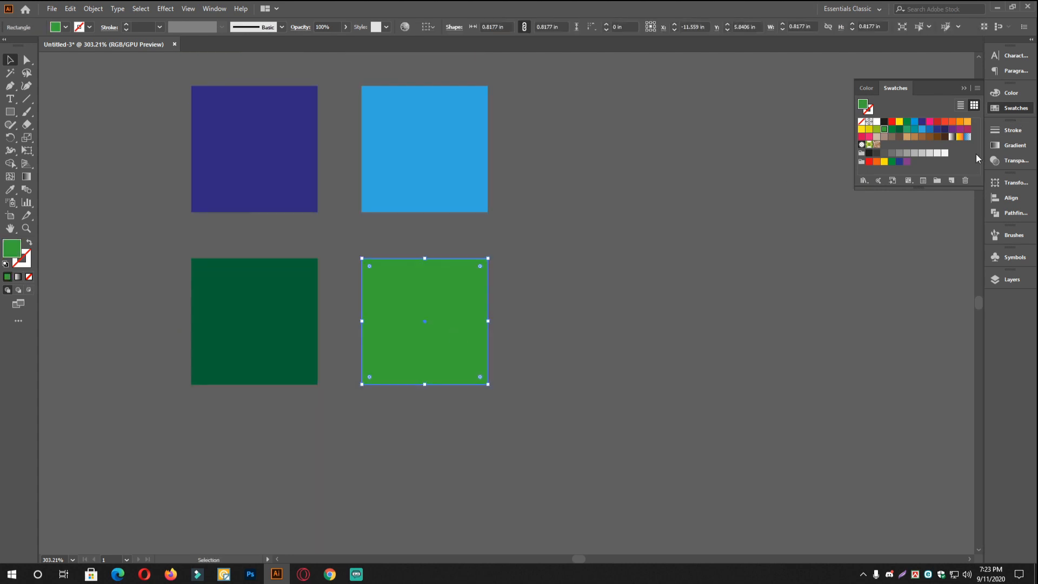
{"action": "left_click", "coordinate": [967, 129]}
{"action": "left_click", "coordinate": [654, 362]}
{"action": "left_click", "coordinate": [274, 361]}
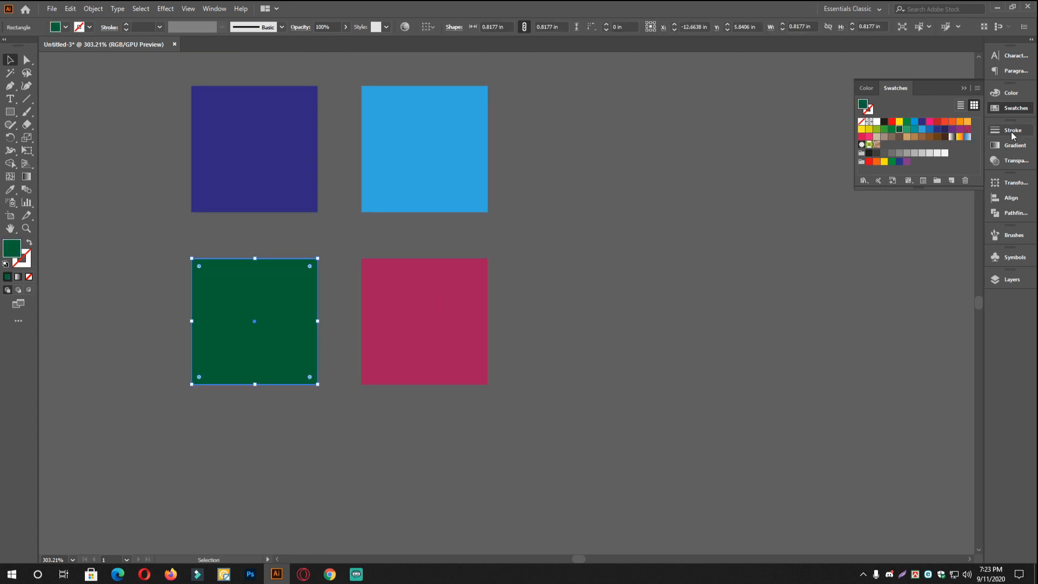
{"action": "left_click", "coordinate": [960, 130]}
Darken the bottom-left square's purple fill and brighten the bottom-right square's fill to pink with the Color Picker.
{"action": "double_click", "coordinate": [11, 249]}
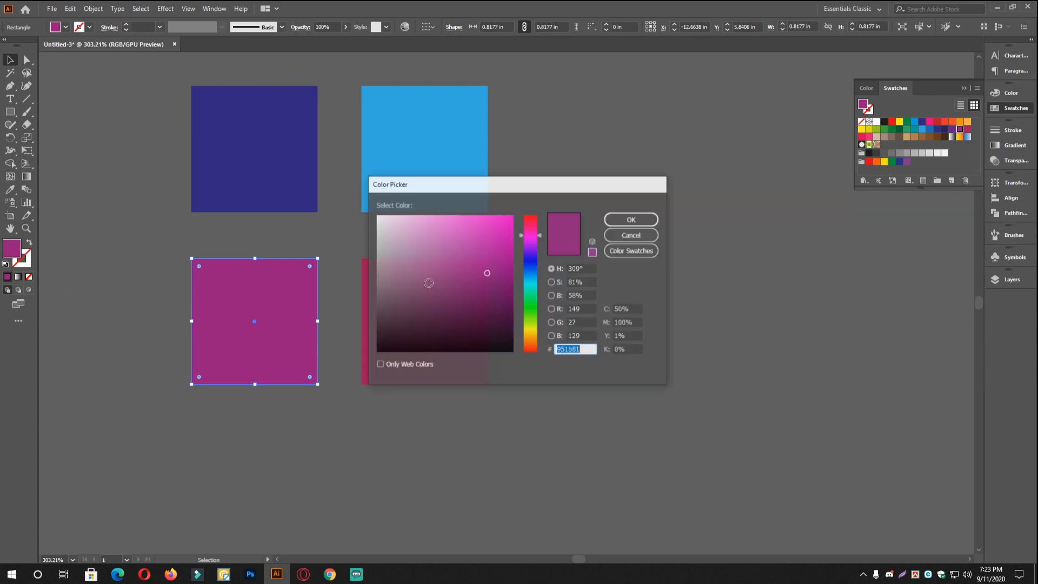
{"action": "left_click_drag", "start_coordinate": [495, 324], "coordinate": [497, 306]}
{"action": "left_click", "coordinate": [623, 221]}
{"action": "left_click", "coordinate": [425, 303]}
{"action": "double_click", "coordinate": [15, 250]}
{"action": "left_click_drag", "start_coordinate": [493, 264], "coordinate": [460, 280]}
{"action": "left_click", "coordinate": [632, 222]}
{"action": "left_click", "coordinate": [590, 260]}
Draw a rectangle about 3.04 by 0.82 in to the right of the top row of squares and deselect it.
{"action": "scroll", "coordinate": [585, 264], "scroll_direction": "down", "scroll_amount": 4}
{"action": "scroll", "coordinate": [459, 280], "scroll_direction": "up", "scroll_amount": 3}
{"action": "left_click_drag", "start_coordinate": [516, 237], "coordinate": [464, 287]}
{"action": "left_click", "coordinate": [10, 112]}
{"action": "scroll", "coordinate": [608, 223], "scroll_direction": "down", "scroll_amount": 1}
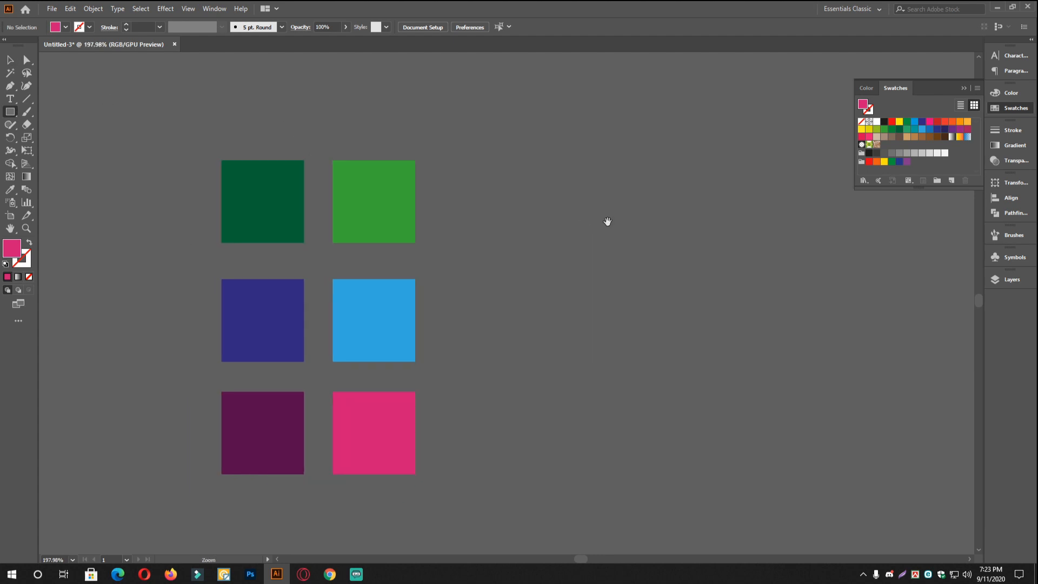
{"action": "left_click_drag", "start_coordinate": [607, 222], "coordinate": [538, 222]}
{"action": "left_click_drag", "start_coordinate": [429, 160], "coordinate": [734, 200]}
{"action": "left_click", "coordinate": [11, 59]}
{"action": "left_click", "coordinate": [302, 90]}
Fill the long pink rectangle with the White, Black gradient preset.
{"action": "left_click", "coordinate": [556, 185]}
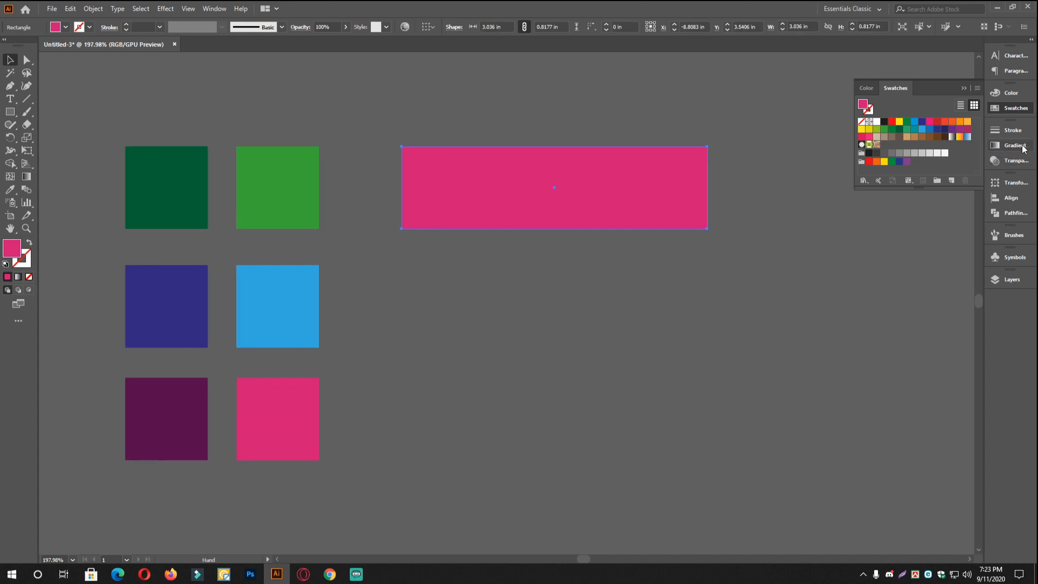
{"action": "left_click", "coordinate": [1020, 145]}
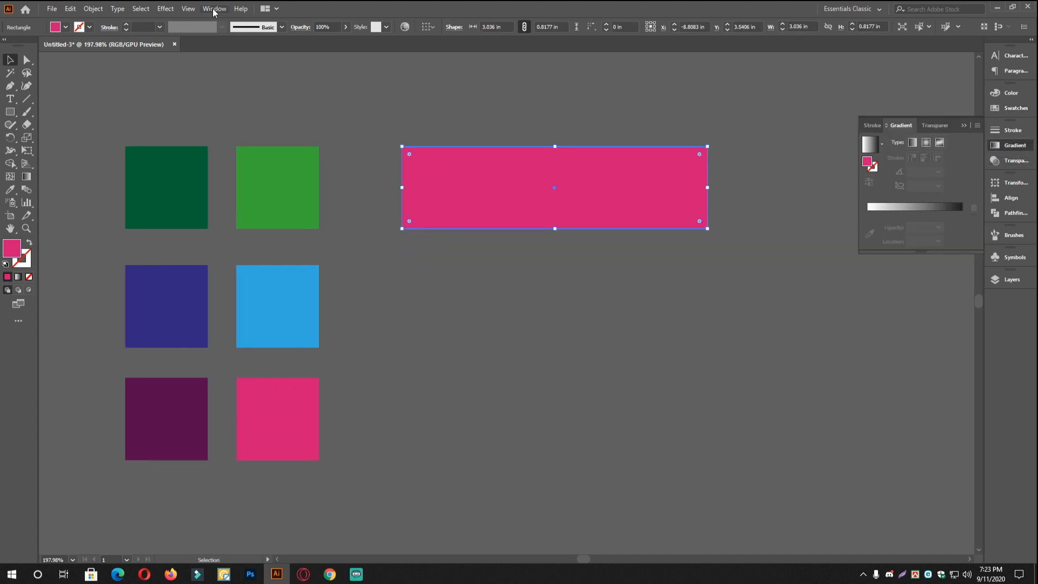
{"action": "left_click", "coordinate": [214, 9]}
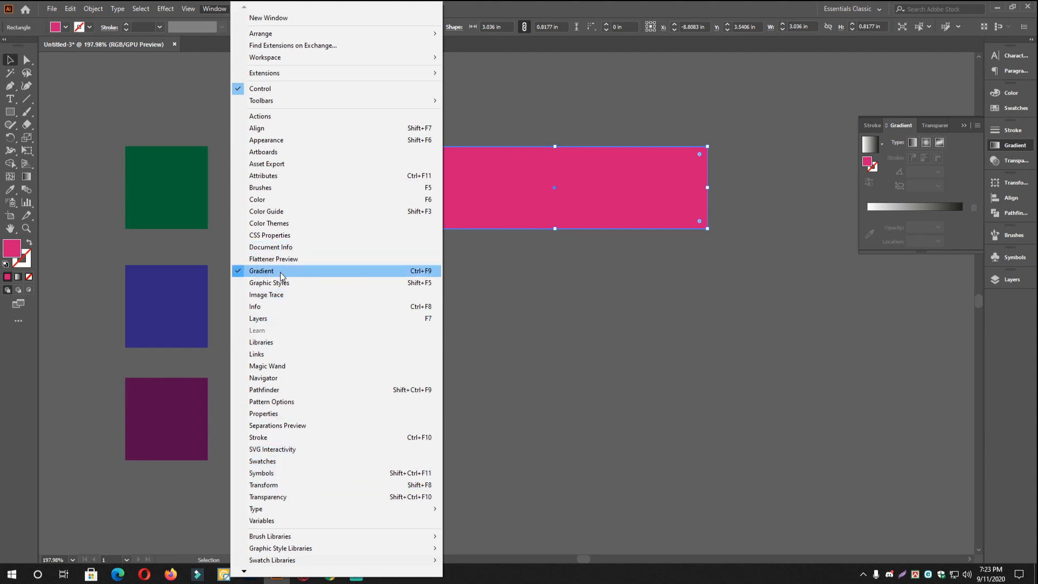
{"action": "left_click", "coordinate": [413, 271]}
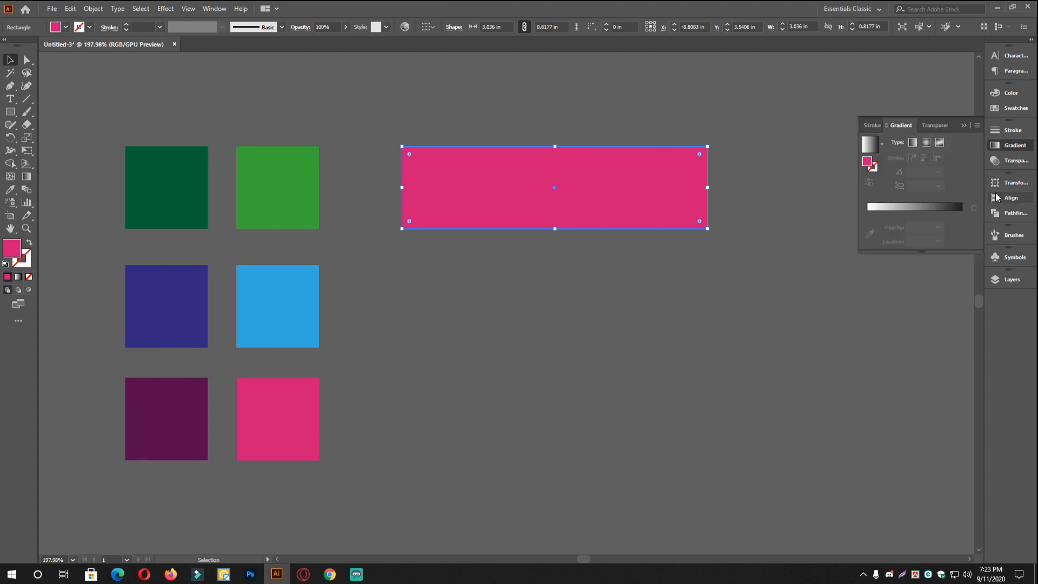
{"action": "left_click", "coordinate": [881, 143]}
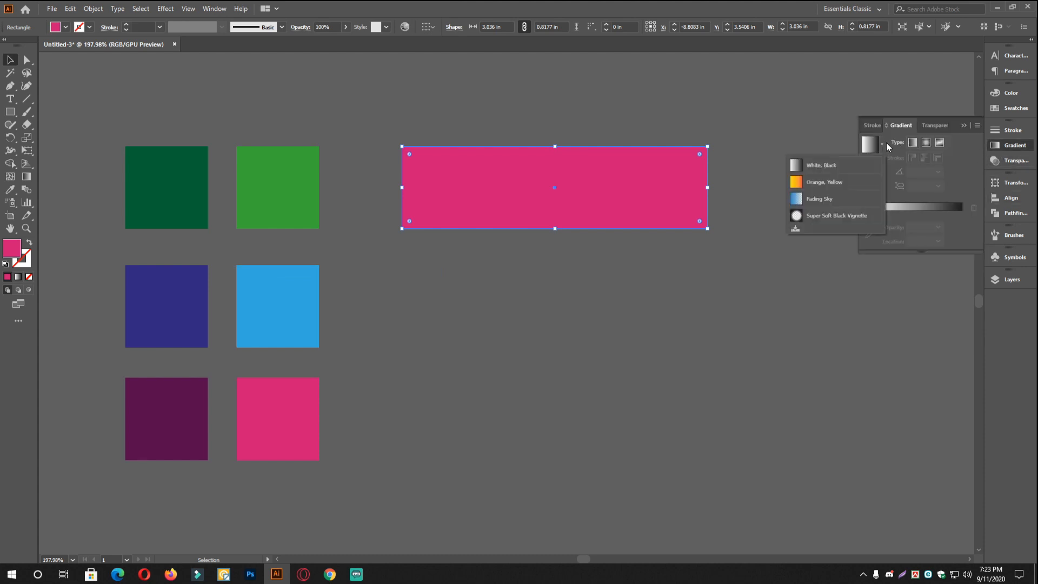
{"action": "left_click", "coordinate": [822, 166]}
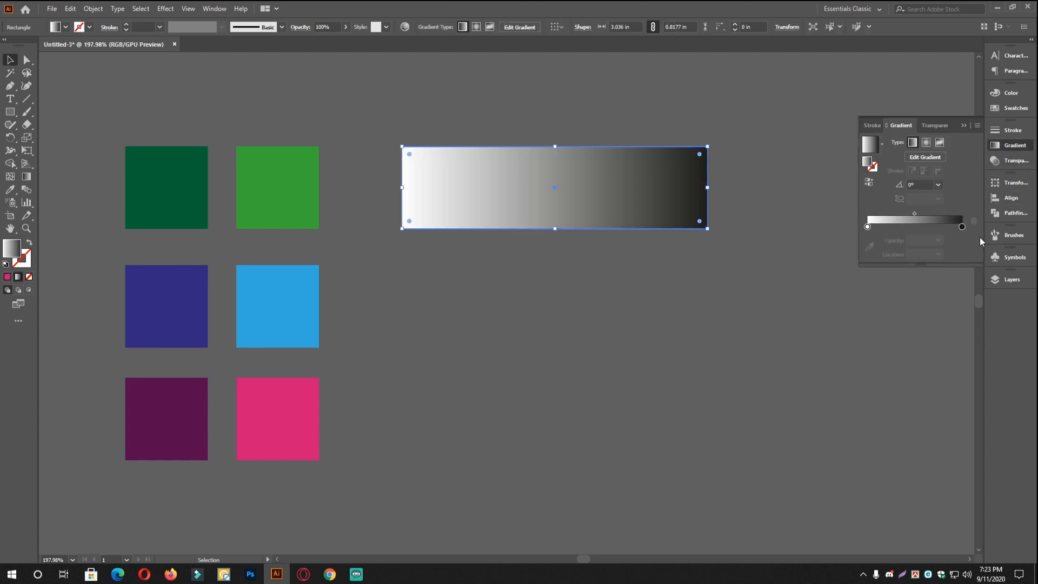
{"action": "left_click", "coordinate": [882, 146]}
{"action": "left_click", "coordinate": [824, 167]}
Recolour the gradient's black end stop with the medium green sampled from the top row's right square.
{"action": "left_click", "coordinate": [962, 227]}
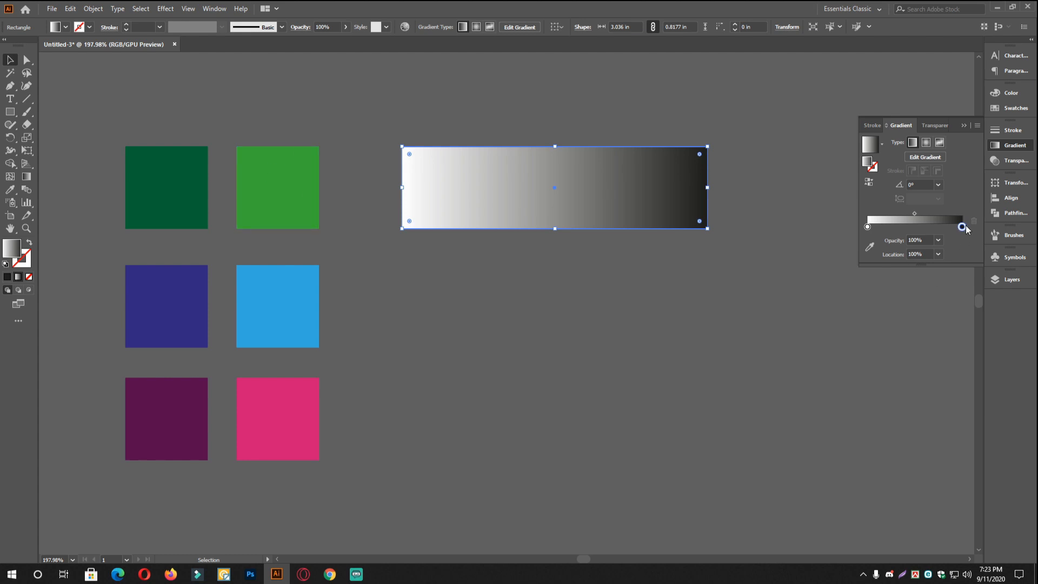
{"action": "left_click", "coordinate": [868, 228]}
{"action": "left_click", "coordinate": [963, 228]}
{"action": "left_click", "coordinate": [870, 247]}
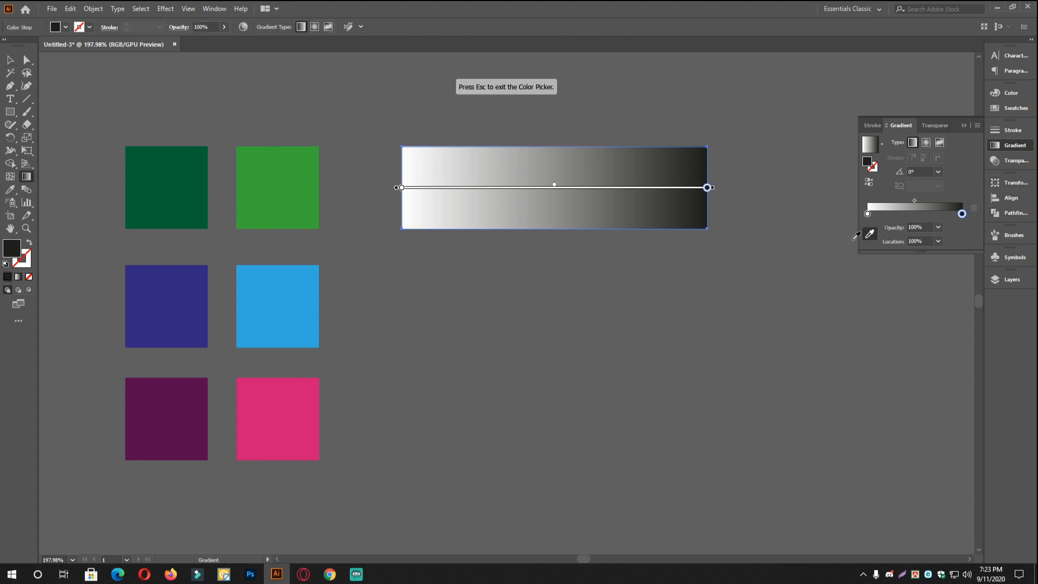
{"action": "left_click", "coordinate": [272, 171]}
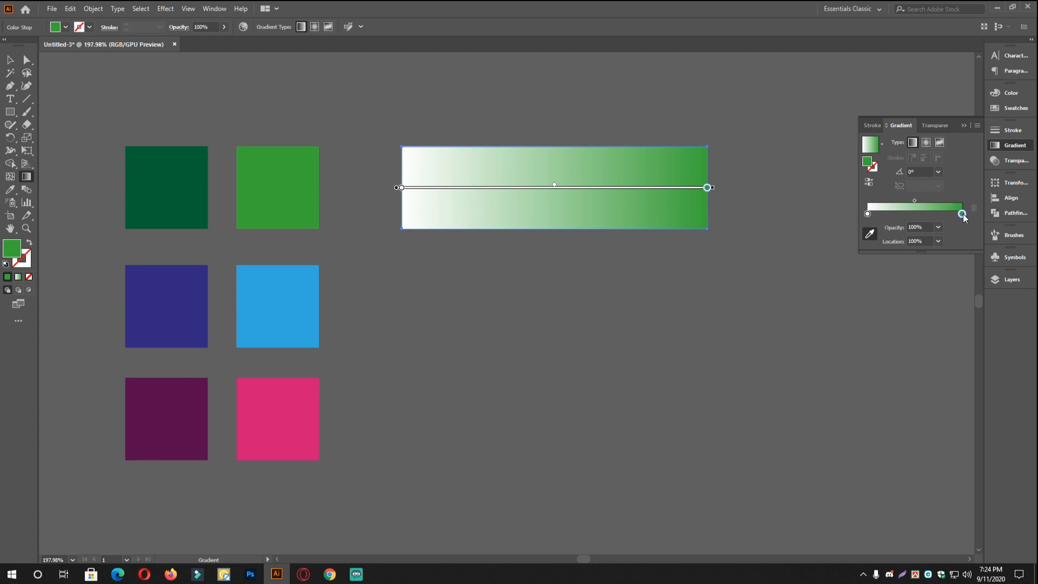
Recolour the gradient's white start stop with the dark green sampled from the top row's left square and deselect the rectangle.
{"action": "left_click", "coordinate": [867, 214]}
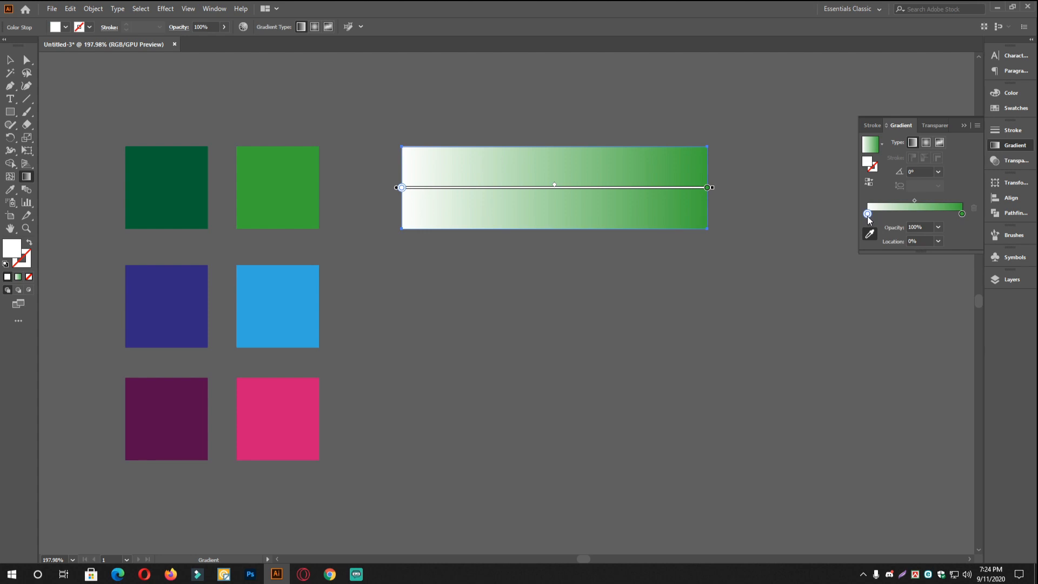
{"action": "left_click", "coordinate": [168, 171]}
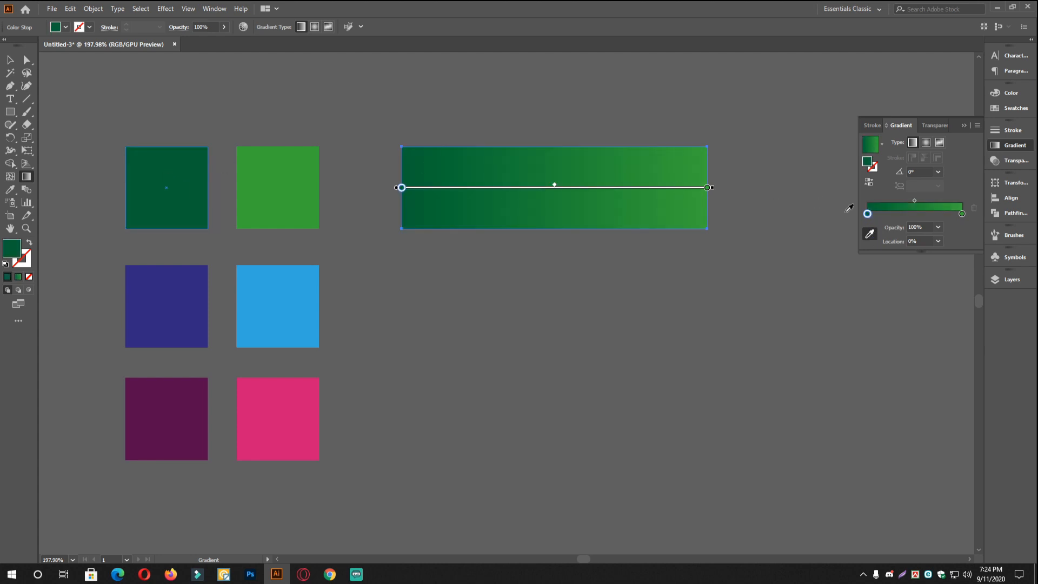
{"action": "left_click", "coordinate": [11, 60]}
{"action": "left_click", "coordinate": [508, 133]}
Draw a rectangle about 3.36 by 0.86 in to the right of the second row of squares.
{"action": "left_click_drag", "start_coordinate": [620, 127], "coordinate": [615, 237]}
{"action": "left_click_drag", "start_coordinate": [586, 234], "coordinate": [800, 198]}
{"action": "left_click_drag", "start_coordinate": [601, 180], "coordinate": [527, 222]}
{"action": "left_click_drag", "start_coordinate": [528, 224], "coordinate": [512, 174]}
{"action": "left_click_drag", "start_coordinate": [457, 204], "coordinate": [794, 307]}
{"action": "left_click", "coordinate": [9, 114]}
{"action": "left_click", "coordinate": [8, 61]}
Recolour the new rectangle's gradient with light blue at the end stop and indigo at the start stop, sampled from the second row's squares.
{"action": "left_click", "coordinate": [963, 227]}
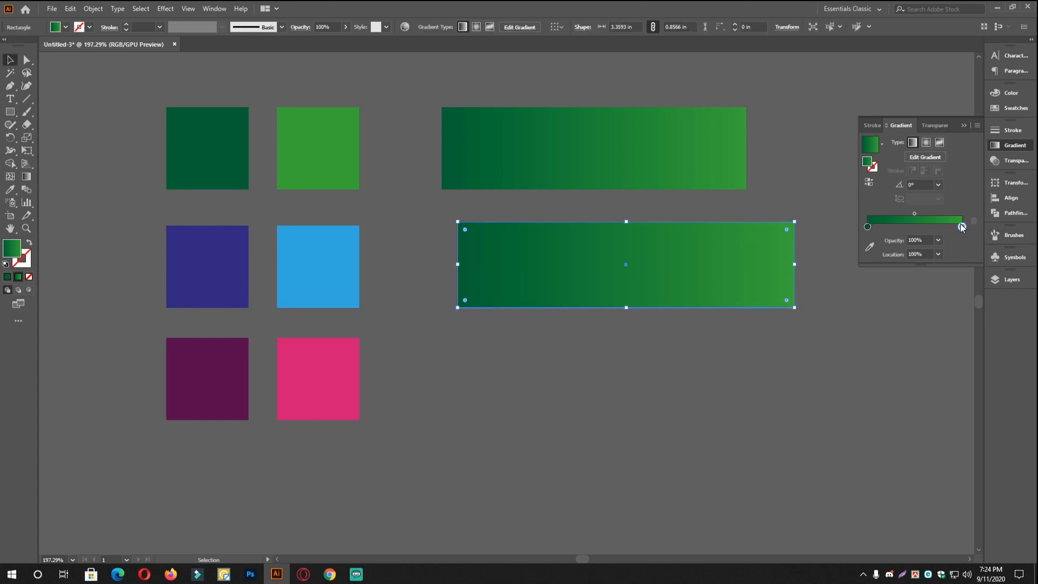
{"action": "left_click", "coordinate": [870, 247]}
{"action": "left_click", "coordinate": [328, 247]}
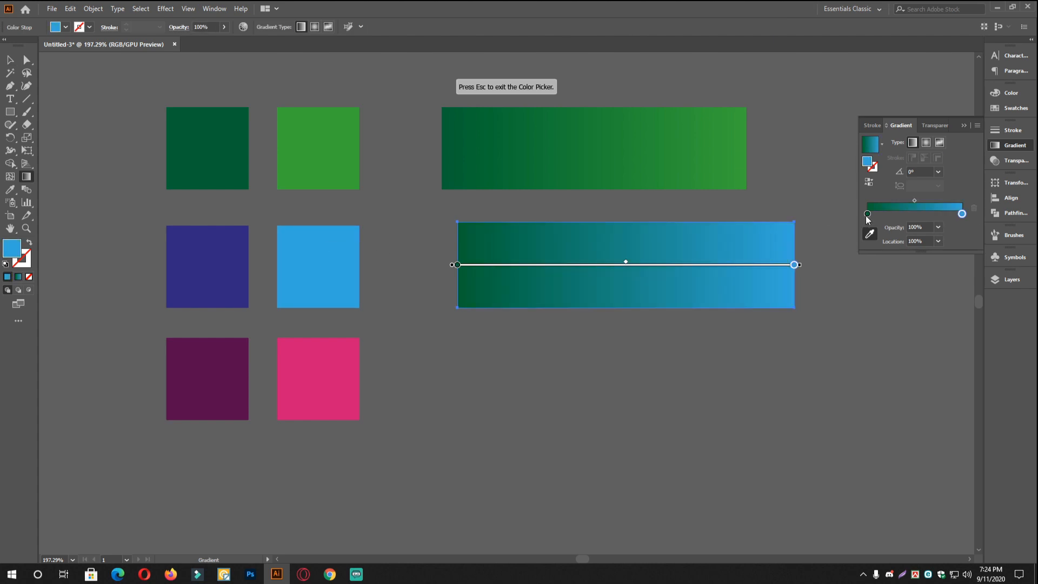
{"action": "left_click", "coordinate": [867, 215]}
{"action": "left_click", "coordinate": [214, 261]}
{"action": "left_click", "coordinate": [10, 59]}
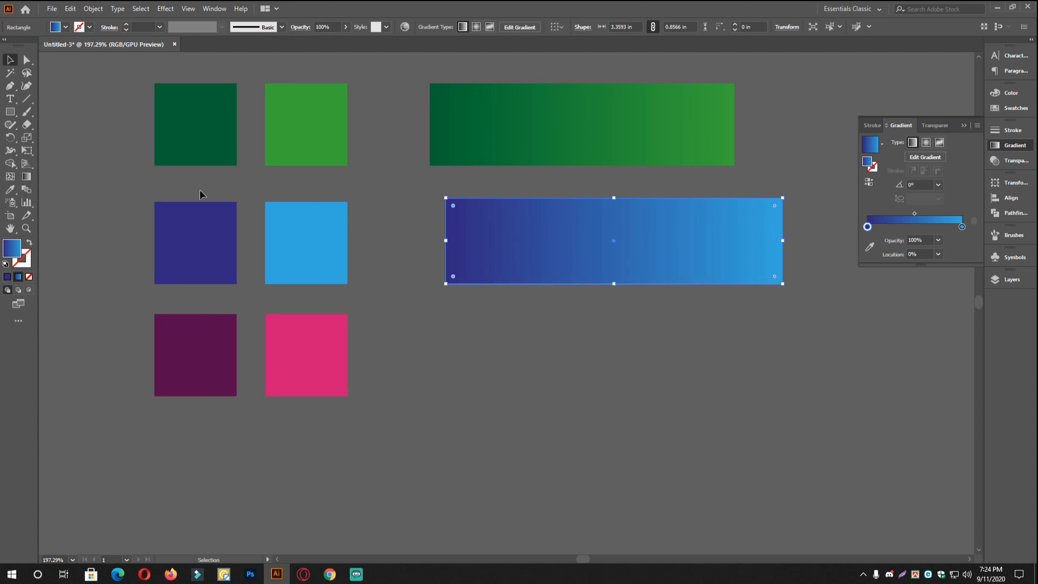
Duplicate the blue gradient rectangle beside the bottom row and recolour the copy's end stop with the pink sampled from that row's square.
{"action": "left_click", "coordinate": [607, 364]}
{"action": "left_click_drag", "start_coordinate": [602, 240], "coordinate": [575, 357]}
{"action": "left_click", "coordinate": [962, 227]}
{"action": "left_click", "coordinate": [10, 189]}
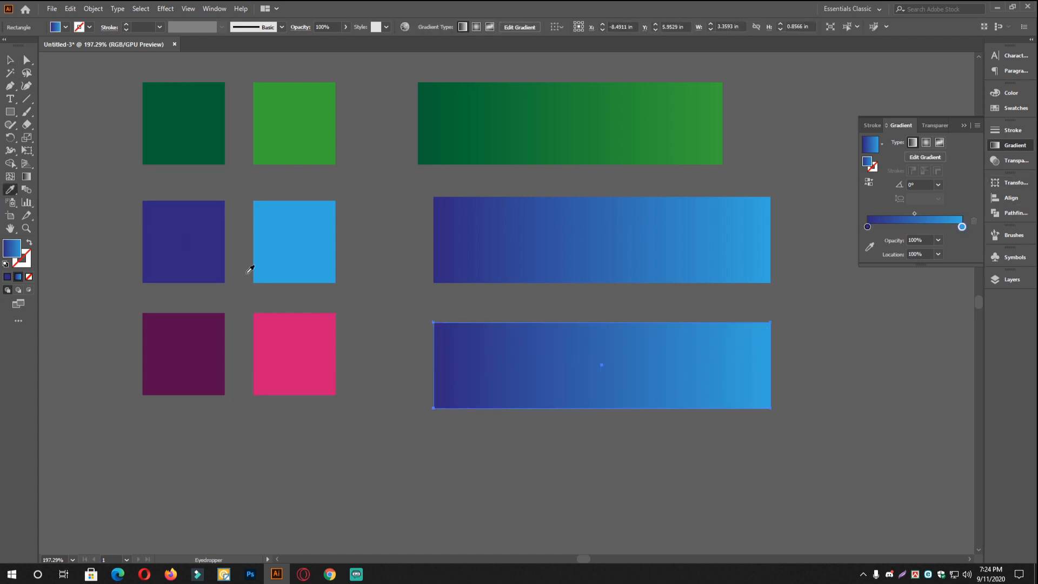
{"action": "left_click", "coordinate": [308, 329]}
{"action": "left_click", "coordinate": [936, 210]}
{"action": "left_click", "coordinate": [870, 247]}
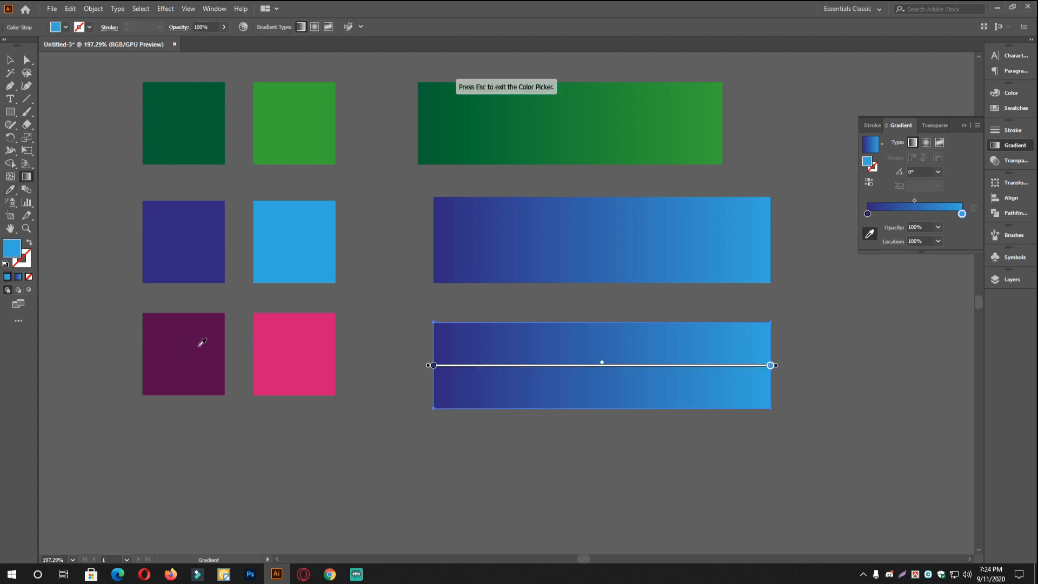
{"action": "left_click", "coordinate": [271, 328]}
{"action": "key", "text": "Escape"}
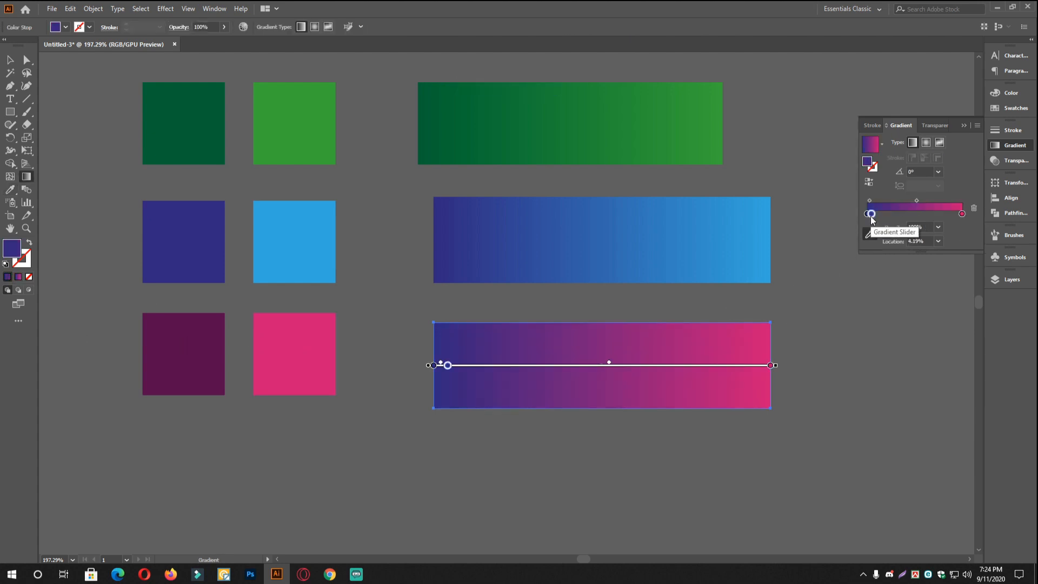
Recolour the gradient copy's start stop with the dark purple sampled from the bottom-left square and deselect the rectangle.
{"action": "left_click", "coordinate": [867, 214]}
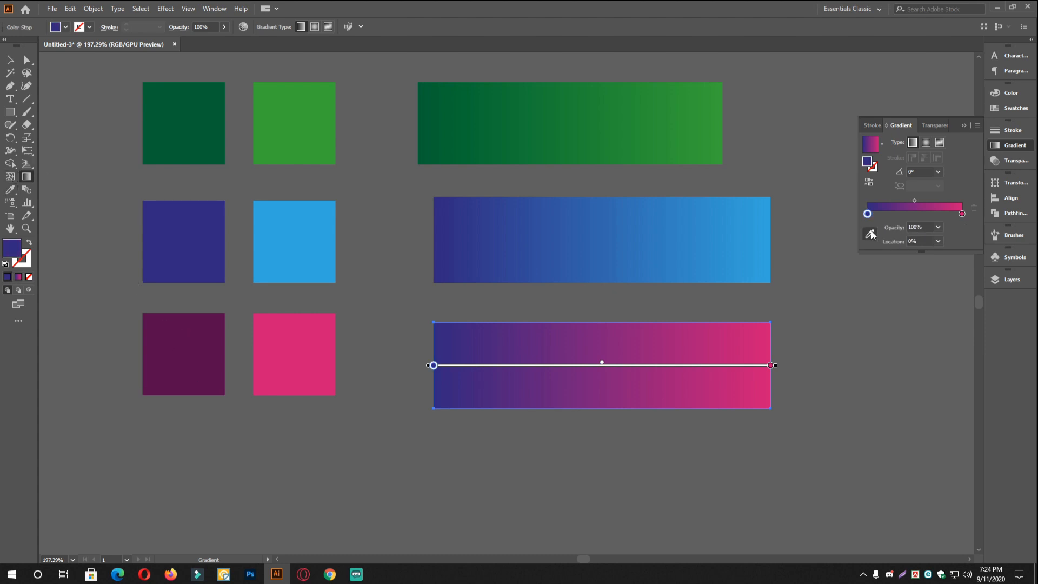
{"action": "left_click", "coordinate": [870, 234]}
{"action": "left_click", "coordinate": [202, 342]}
{"action": "left_click", "coordinate": [10, 60]}
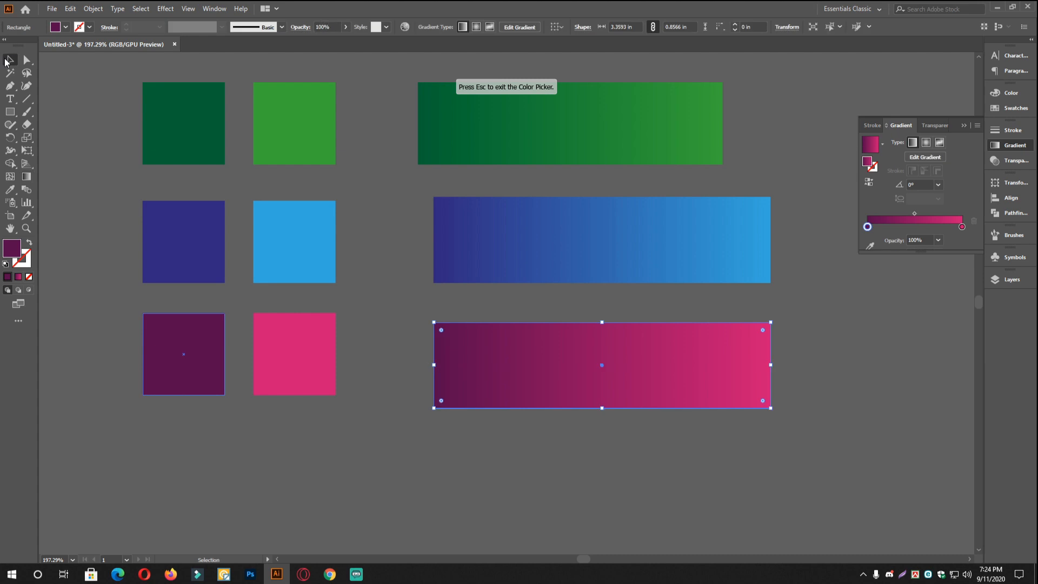
{"action": "left_click_drag", "start_coordinate": [765, 391], "coordinate": [661, 365]}
{"action": "left_click_drag", "start_coordinate": [670, 366], "coordinate": [748, 383]}
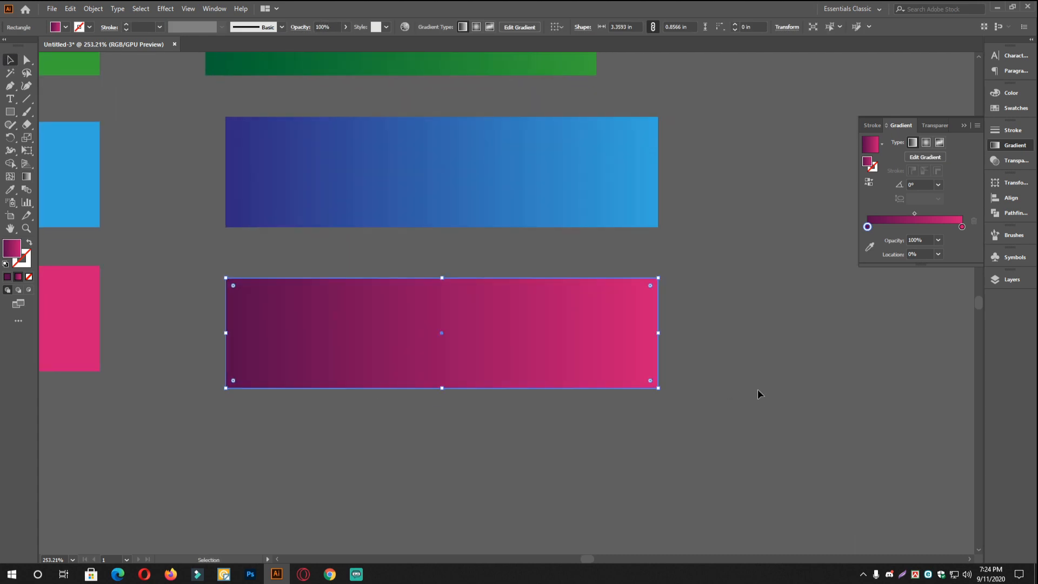
{"action": "left_click", "coordinate": [758, 389]}
Examine the three gradient rectangles alongside the squares their colours were sampled from.
{"action": "left_click_drag", "start_coordinate": [468, 331], "coordinate": [502, 344]}
{"action": "left_click_drag", "start_coordinate": [585, 331], "coordinate": [559, 325]}
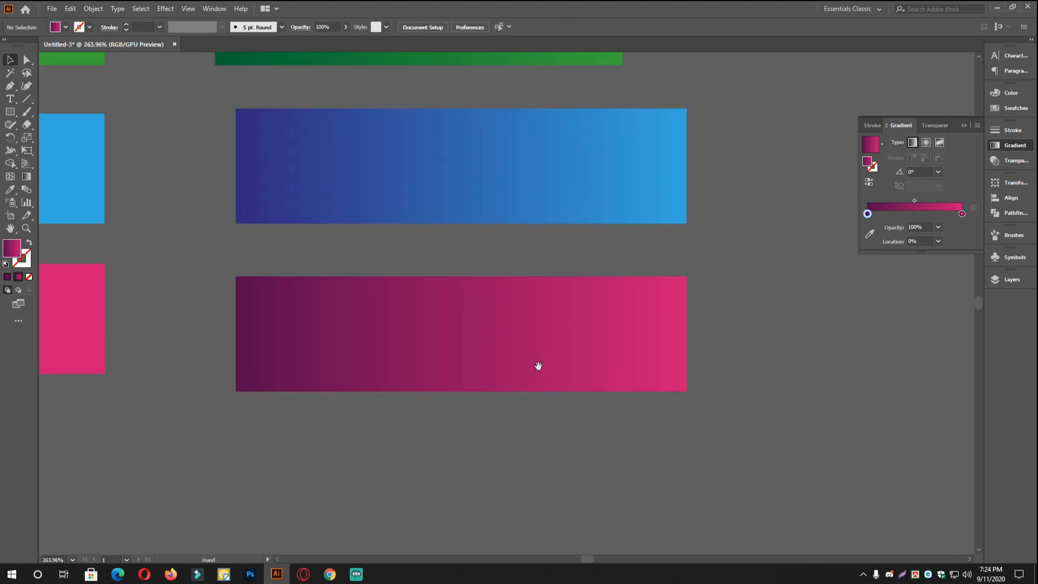
{"action": "left_click_drag", "start_coordinate": [539, 366], "coordinate": [557, 330]}
{"action": "left_click_drag", "start_coordinate": [434, 285], "coordinate": [482, 310]}
{"action": "left_click_drag", "start_coordinate": [584, 328], "coordinate": [483, 288]}
{"action": "left_click_drag", "start_coordinate": [489, 280], "coordinate": [580, 346]}
{"action": "left_click_drag", "start_coordinate": [537, 353], "coordinate": [530, 287]}
{"action": "left_click_drag", "start_coordinate": [535, 283], "coordinate": [477, 202]}
{"action": "left_click_drag", "start_coordinate": [503, 293], "coordinate": [532, 306]}
{"action": "left_click_drag", "start_coordinate": [618, 310], "coordinate": [621, 302]}
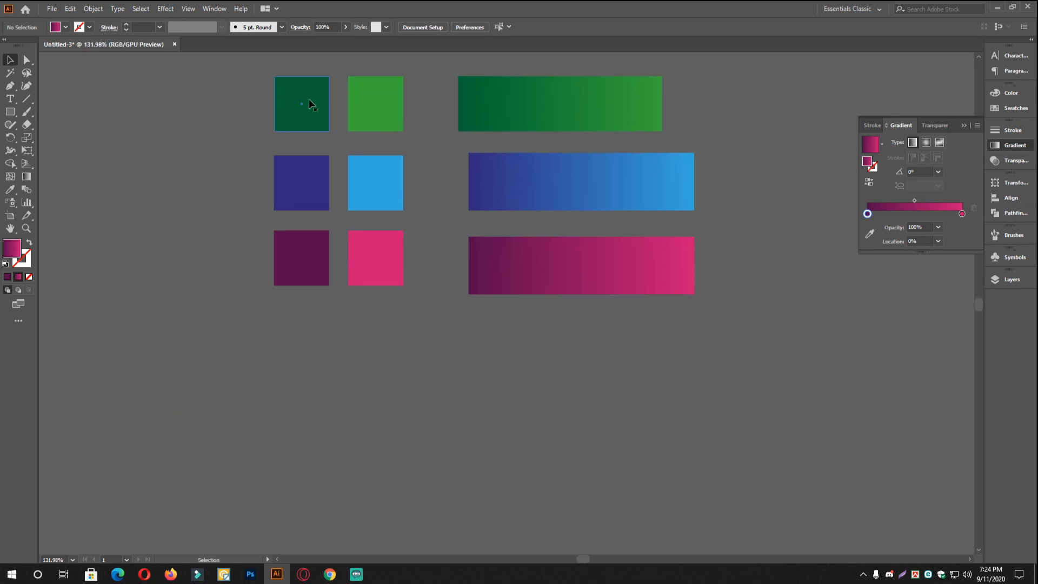
Place two side-by-side copies of the light blue square in the empty area below the rows.
{"action": "left_click_drag", "start_coordinate": [382, 167], "coordinate": [317, 420]}
{"action": "left_click_drag", "start_coordinate": [463, 452], "coordinate": [496, 344]}
{"action": "left_click_drag", "start_coordinate": [370, 312], "coordinate": [464, 349]}
{"action": "left_click", "coordinate": [247, 318]}
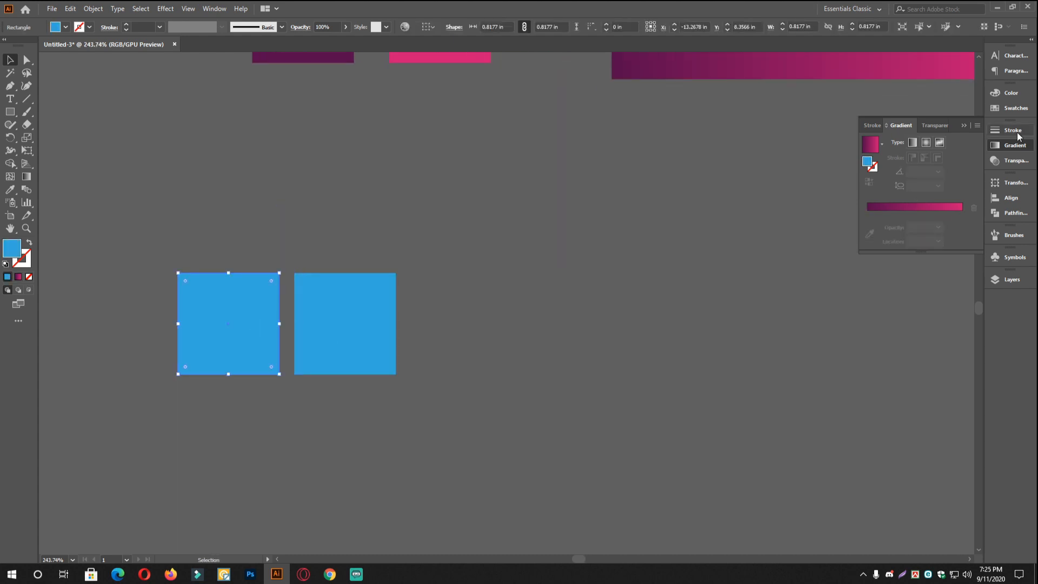
Fill the right copy of the blue square with the yellow swatch and deselect it.
{"action": "left_click", "coordinate": [340, 309]}
{"action": "left_click", "coordinate": [1012, 109]}
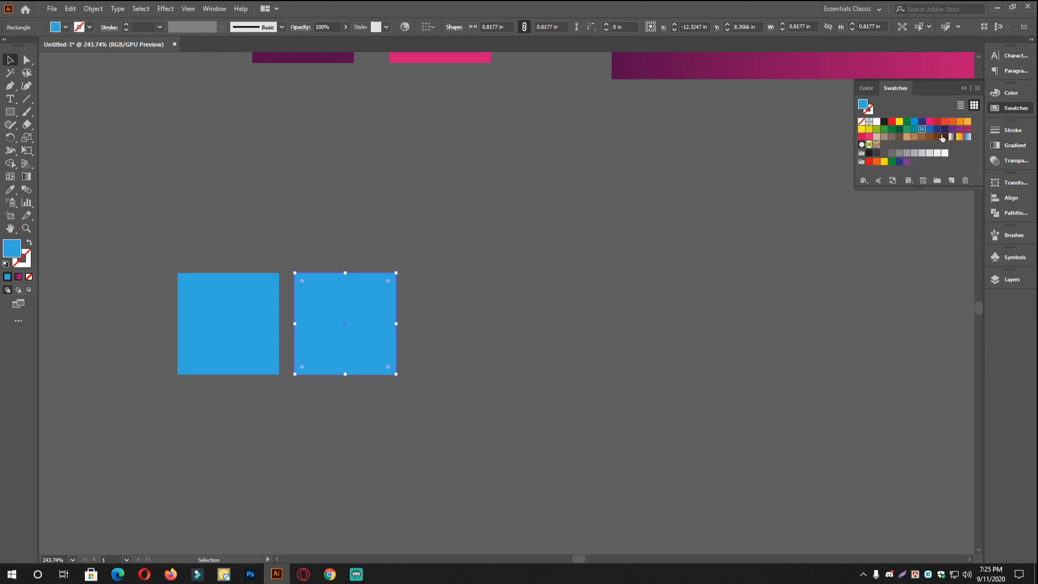
{"action": "left_click", "coordinate": [898, 124]}
{"action": "left_click", "coordinate": [603, 378]}
Draw a rectangle about 3.12 by 0.99 in to the right of the yellow square.
{"action": "left_click_drag", "start_coordinate": [466, 372], "coordinate": [344, 337]}
{"action": "left_click", "coordinate": [13, 127]}
{"action": "left_click", "coordinate": [7, 113]}
{"action": "mouse_move", "coordinate": [349, 263]}
{"action": "left_mouse_down"}
{"action": "mouse_move", "coordinate": [411, 229]}
{"action": "mouse_move", "coordinate": [827, 353]}
{"action": "mouse_move", "coordinate": [833, 340]}
{"action": "left_mouse_up"}
{"action": "left_click", "coordinate": [10, 60]}
Apply the purple-to-pink gradient to the yellow rectangle and recolour its end stop with the yellow sampled from the square.
{"action": "left_click", "coordinate": [989, 144]}
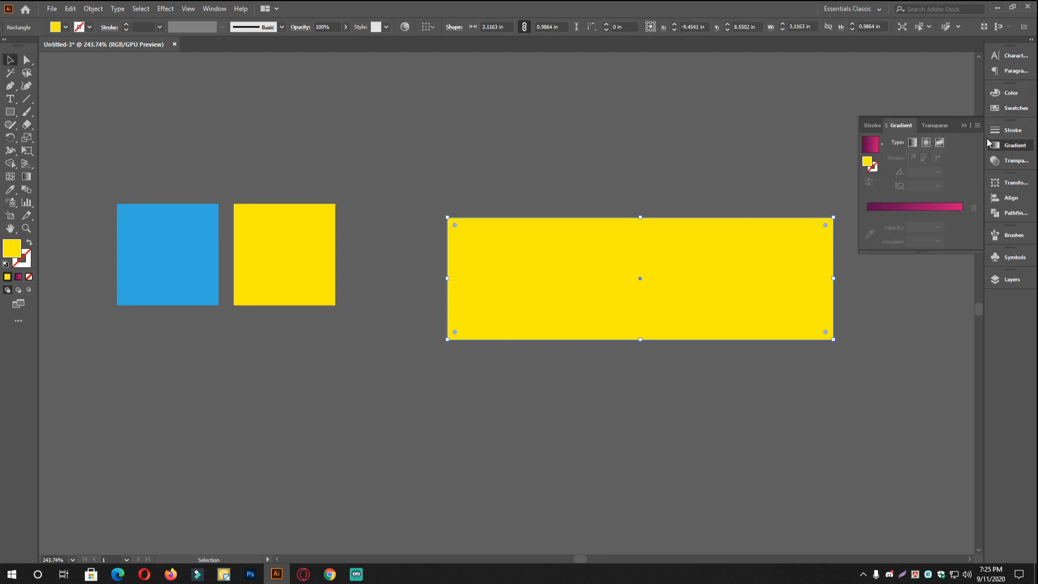
{"action": "left_click", "coordinate": [957, 209]}
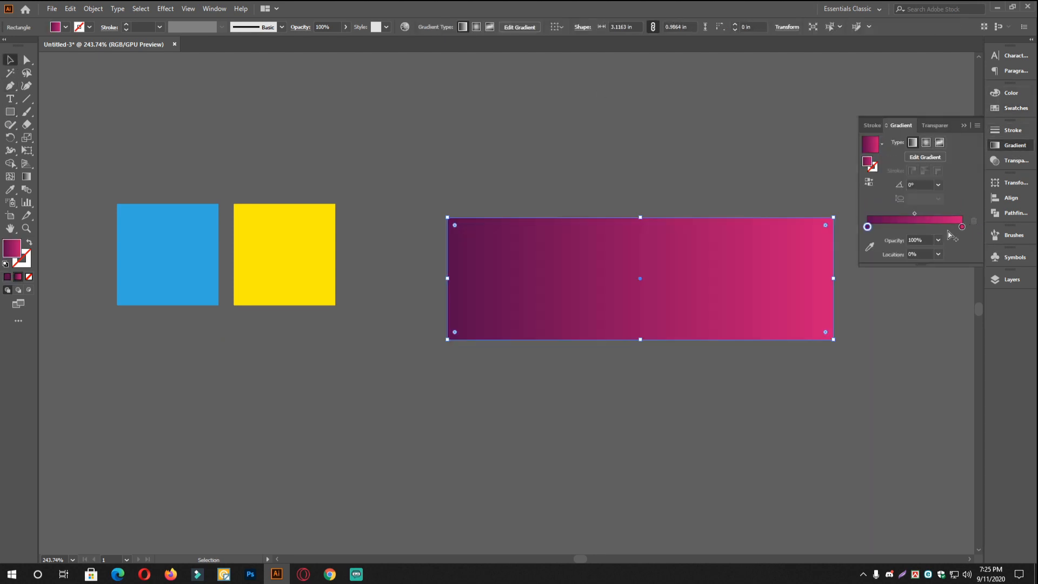
{"action": "left_click", "coordinate": [961, 227]}
{"action": "left_click", "coordinate": [870, 246]}
{"action": "left_click", "coordinate": [279, 236]}
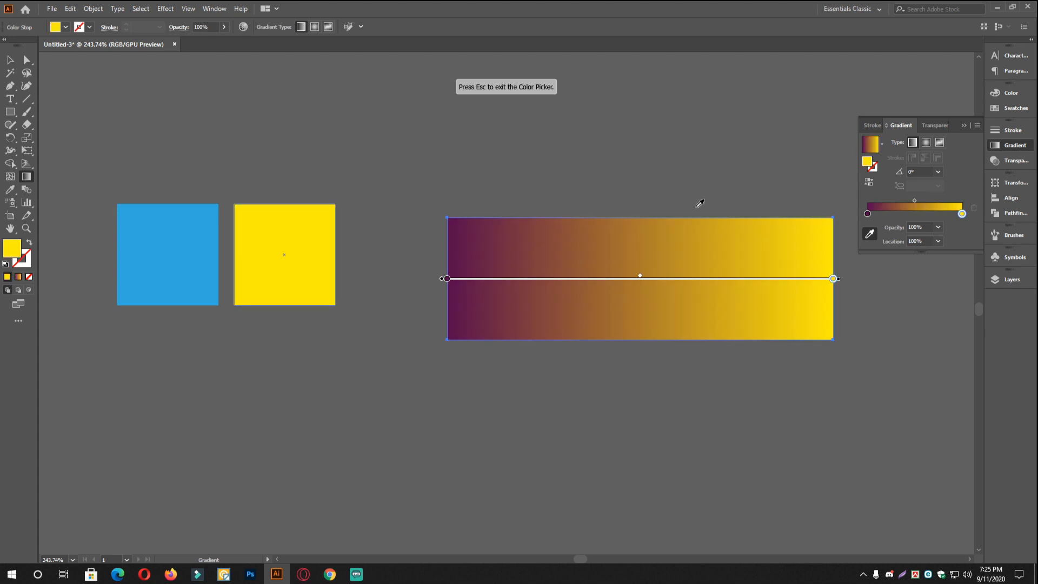
Recolour the gradient's purple start stop with the light blue sampled from the square and deselect the rectangle.
{"action": "left_click", "coordinate": [867, 214]}
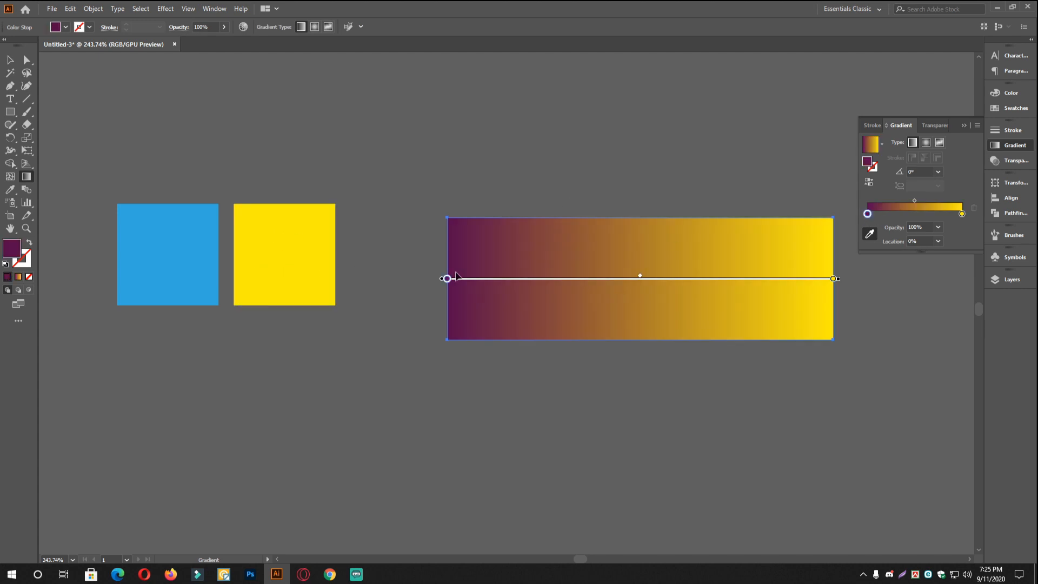
{"action": "left_click", "coordinate": [163, 239]}
{"action": "left_click", "coordinate": [9, 60]}
{"action": "left_click", "coordinate": [447, 164]}
Look over all four gradient rectangles with their source squares, ending at the empty area left of them.
{"action": "left_click_drag", "start_coordinate": [688, 259], "coordinate": [605, 303]}
{"action": "left_click_drag", "start_coordinate": [679, 307], "coordinate": [357, 270]}
{"action": "left_click_drag", "start_coordinate": [675, 272], "coordinate": [454, 263]}
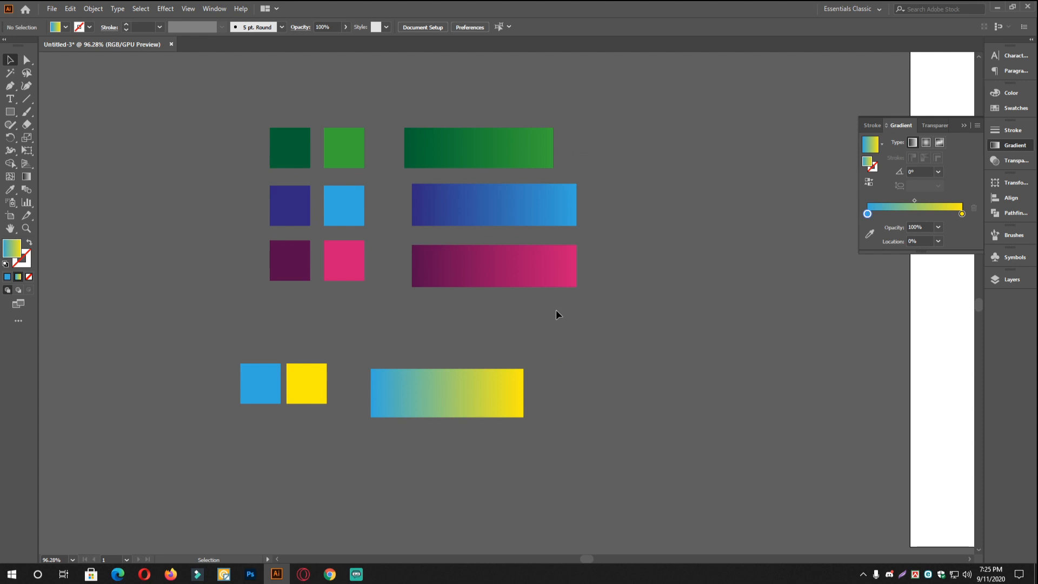
{"action": "left_click_drag", "start_coordinate": [380, 348], "coordinate": [469, 362]}
{"action": "left_click_drag", "start_coordinate": [265, 321], "coordinate": [318, 319]}
{"action": "left_click_drag", "start_coordinate": [459, 286], "coordinate": [424, 324]}
{"action": "left_click_drag", "start_coordinate": [479, 336], "coordinate": [472, 284]}
{"action": "left_click_drag", "start_coordinate": [219, 256], "coordinate": [276, 260]}
{"action": "left_click_drag", "start_coordinate": [458, 306], "coordinate": [511, 284]}
{"action": "left_click_drag", "start_coordinate": [52, 86], "coordinate": [97, 111]}
Draw a rectangle about 1.15 by 1.23 in left of the existing squares and give it a black fill without stroke.
{"action": "left_click", "coordinate": [8, 113]}
{"action": "left_click_drag", "start_coordinate": [229, 195], "coordinate": [309, 281]}
{"action": "key", "text": "v"}
{"action": "left_click", "coordinate": [5, 264]}
{"action": "left_click", "coordinate": [28, 244]}
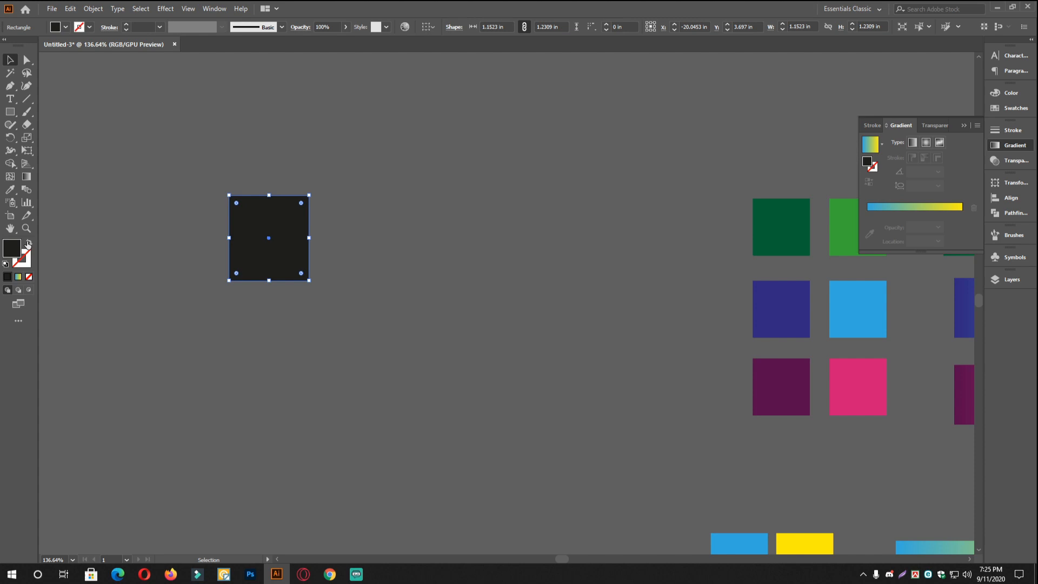
Fill the new black rectangle with the dark green swatch.
{"action": "left_click", "coordinate": [1011, 93]}
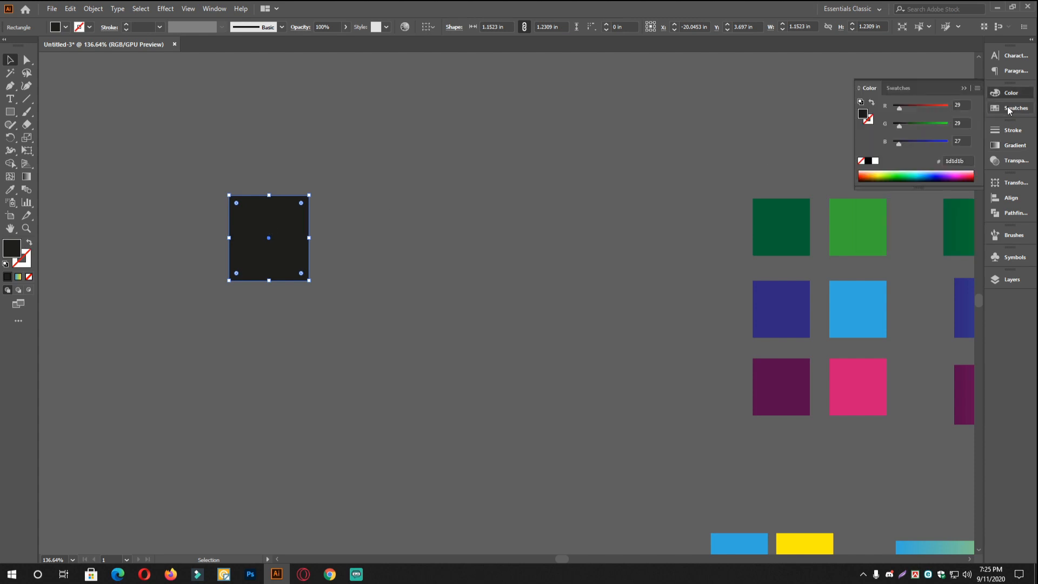
{"action": "left_click", "coordinate": [1009, 108]}
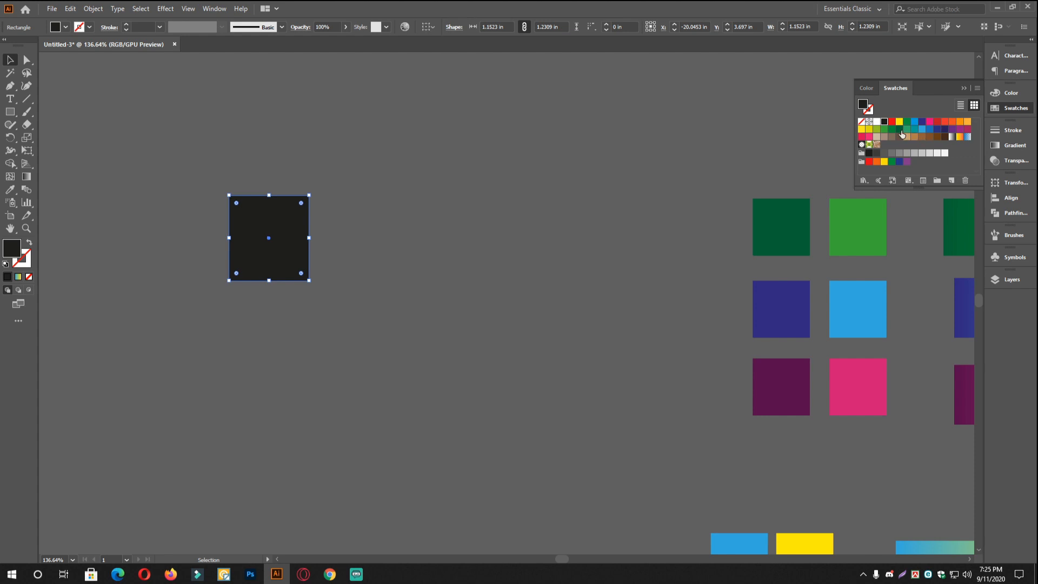
{"action": "left_click", "coordinate": [900, 130]}
Place two copies to the right of the dark green shape, filled with the light blue and yellow swatches, and deselect them.
{"action": "left_click_drag", "start_coordinate": [260, 218], "coordinate": [474, 205]}
{"action": "left_click", "coordinate": [923, 130]}
{"action": "left_click", "coordinate": [899, 121]}
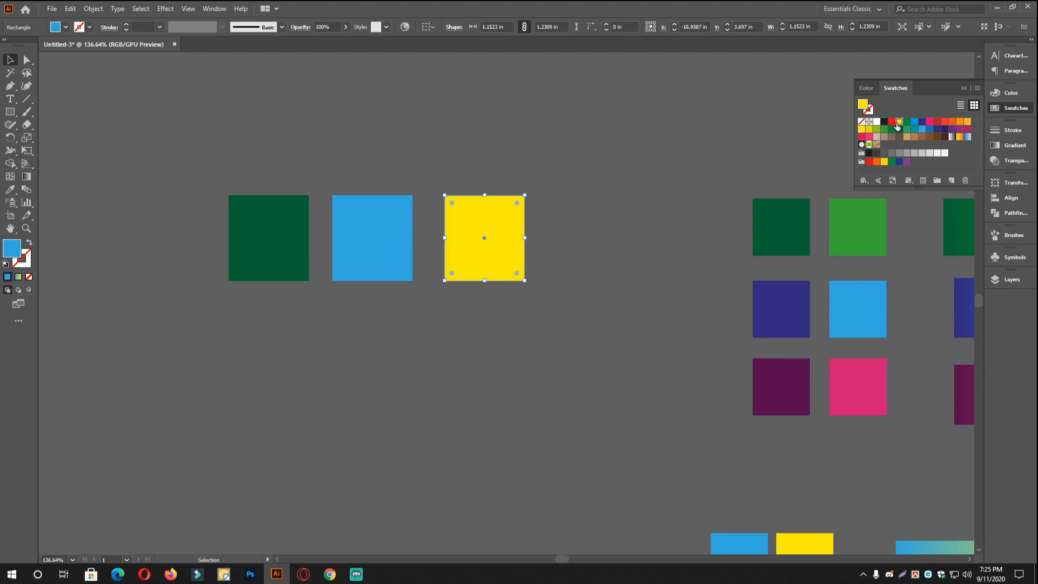
{"action": "left_click", "coordinate": [452, 159]}
Draw a rectangle about 4.33 by 1.70 in below the green, blue and yellow shapes and deselect it.
{"action": "scroll", "coordinate": [406, 262], "scroll_direction": "up", "scroll_amount": 3}
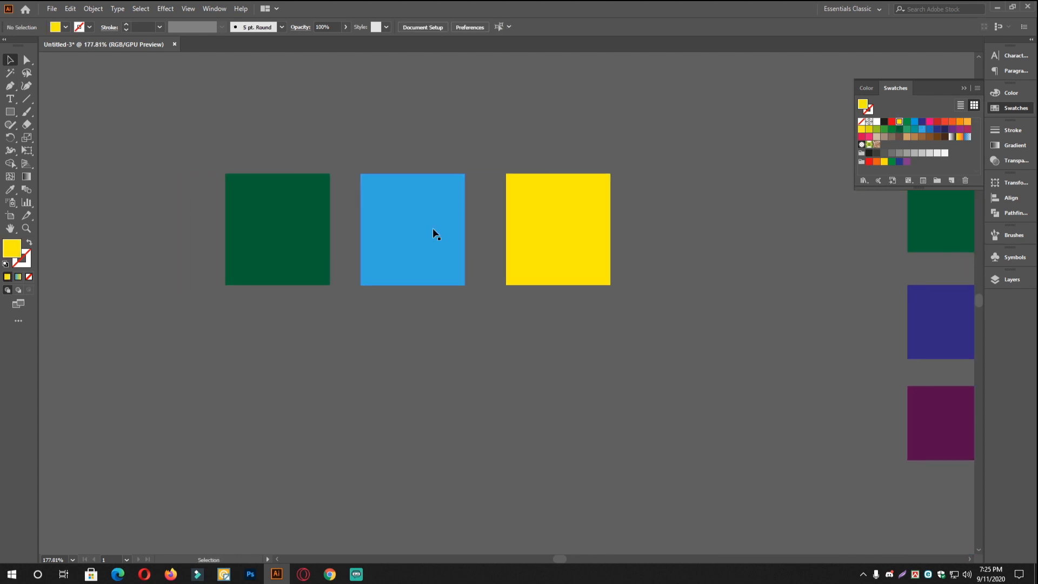
{"action": "left_click", "coordinate": [10, 113]}
{"action": "mouse_move", "coordinate": [225, 326]}
{"action": "left_mouse_down"}
{"action": "mouse_move", "coordinate": [514, 436]}
{"action": "mouse_move", "coordinate": [649, 466]}
{"action": "mouse_move", "coordinate": [617, 479]}
{"action": "left_mouse_up"}
{"action": "left_click", "coordinate": [10, 61]}
{"action": "left_click_drag", "start_coordinate": [625, 284], "coordinate": [609, 237]}
{"action": "left_click", "coordinate": [758, 278]}
Fill the large yellow rectangle with the White, Black gradient preset.
{"action": "left_click", "coordinate": [494, 335]}
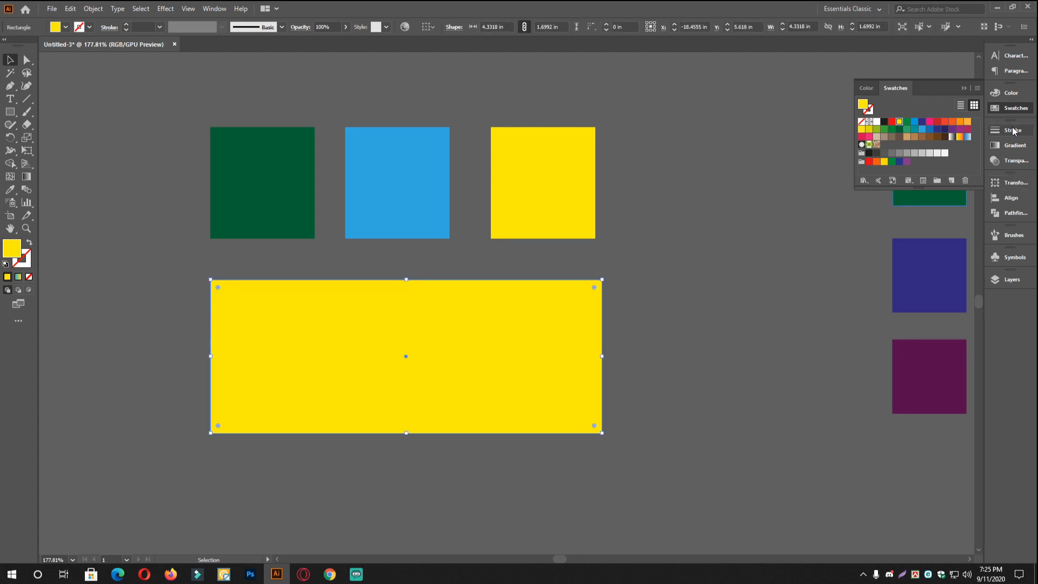
{"action": "left_click", "coordinate": [1015, 146]}
{"action": "left_click", "coordinate": [881, 144]}
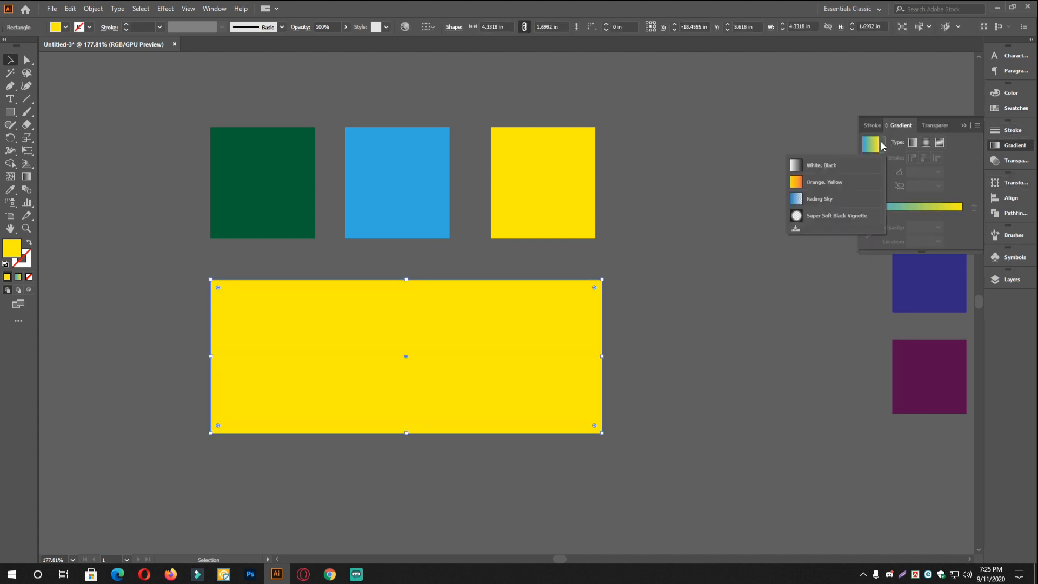
{"action": "left_click", "coordinate": [823, 165]}
Recolour the large rectangle's gradient with sampled yellow at the end stop and sampled dark green at the start stop.
{"action": "left_click", "coordinate": [963, 228]}
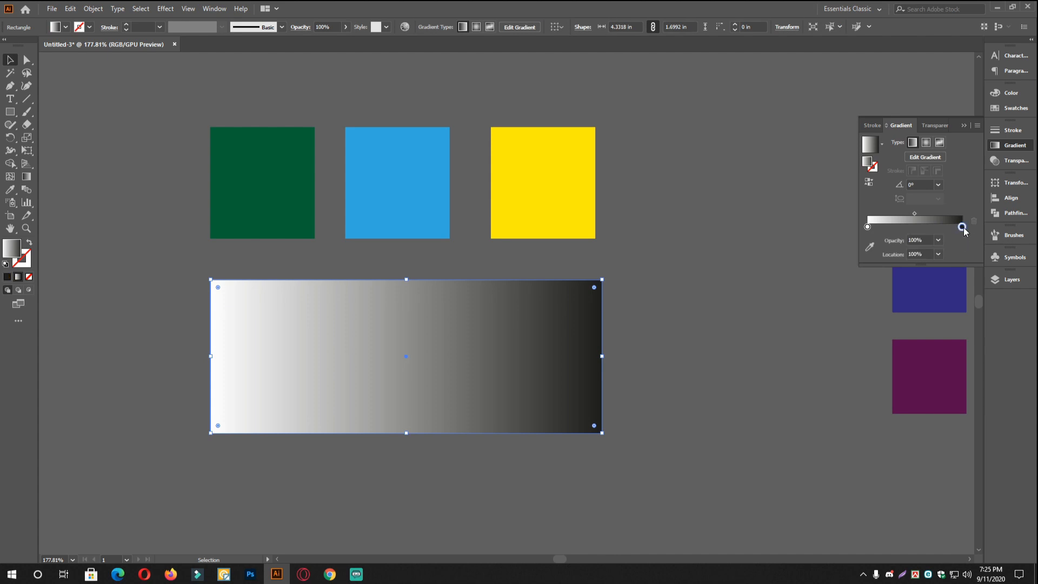
{"action": "left_click", "coordinate": [869, 246]}
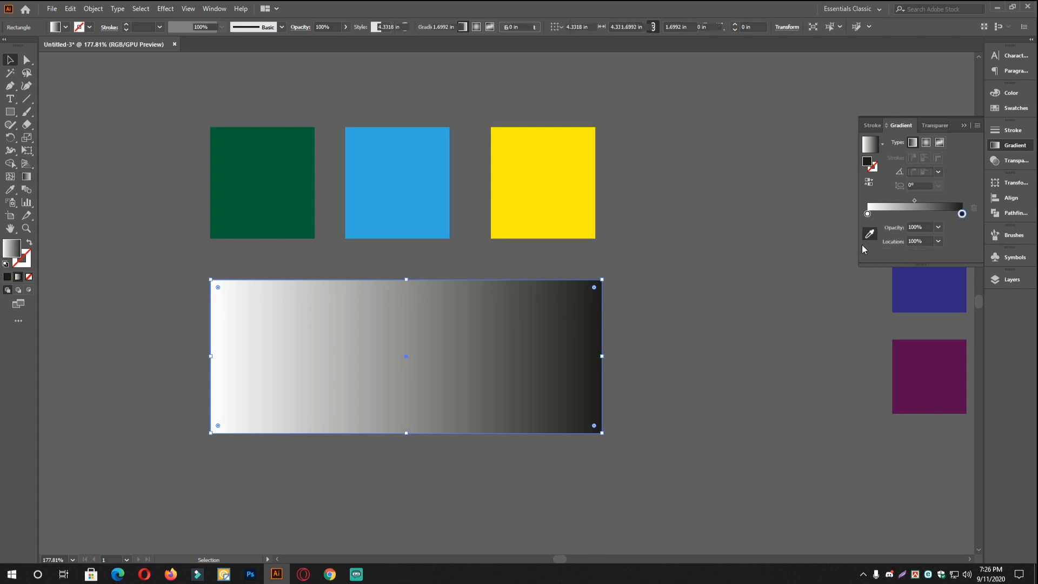
{"action": "left_click", "coordinate": [569, 143]}
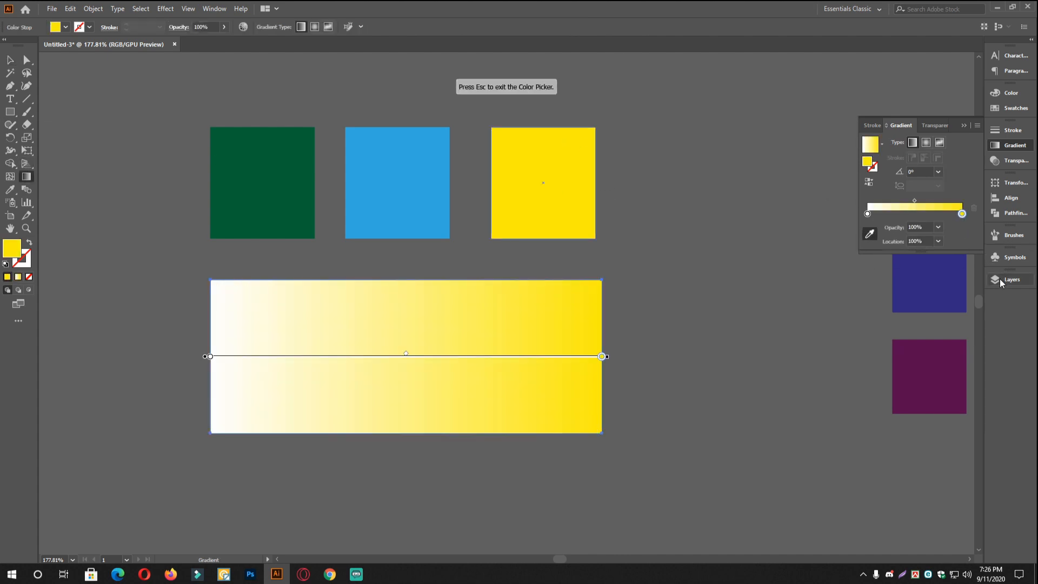
{"action": "left_click", "coordinate": [868, 215]}
{"action": "left_click", "coordinate": [869, 234]}
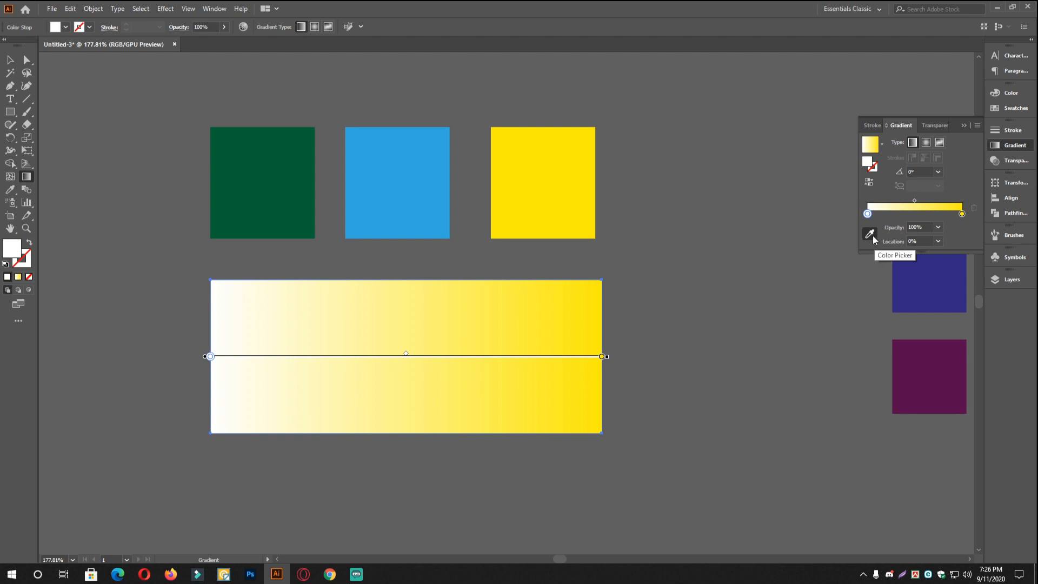
{"action": "left_click", "coordinate": [278, 150]}
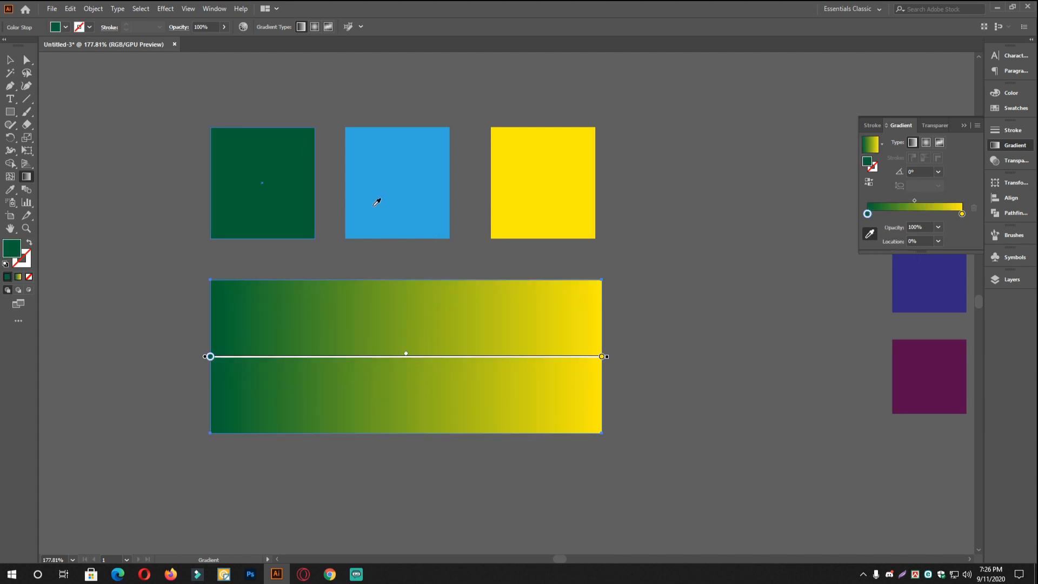
{"action": "left_click", "coordinate": [11, 60]}
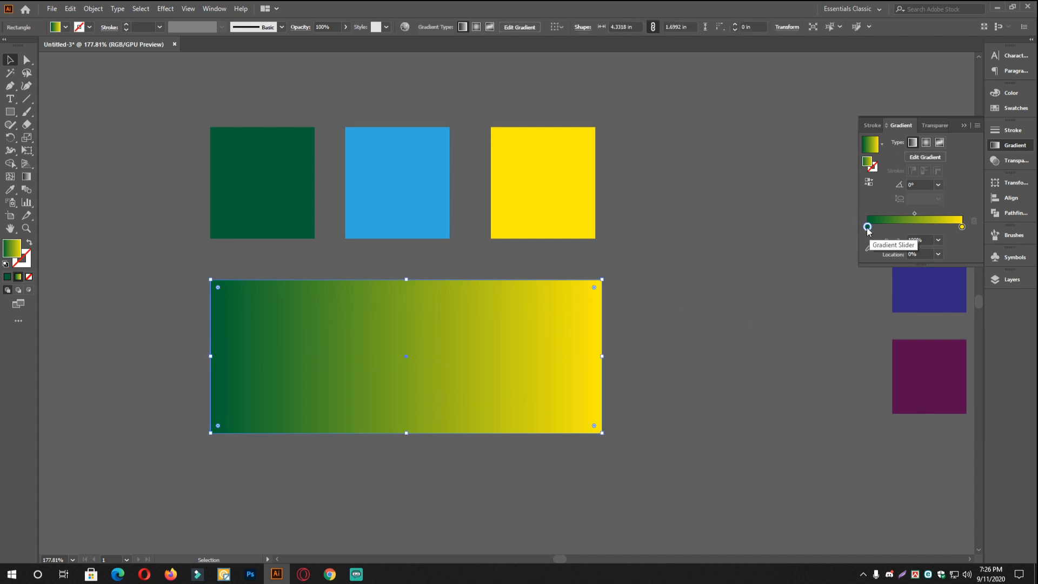
Try adding a copy of the dark green stop at about 53% along the gradient and undo it.
{"action": "left_click_drag", "start_coordinate": [866, 228], "coordinate": [917, 230]}
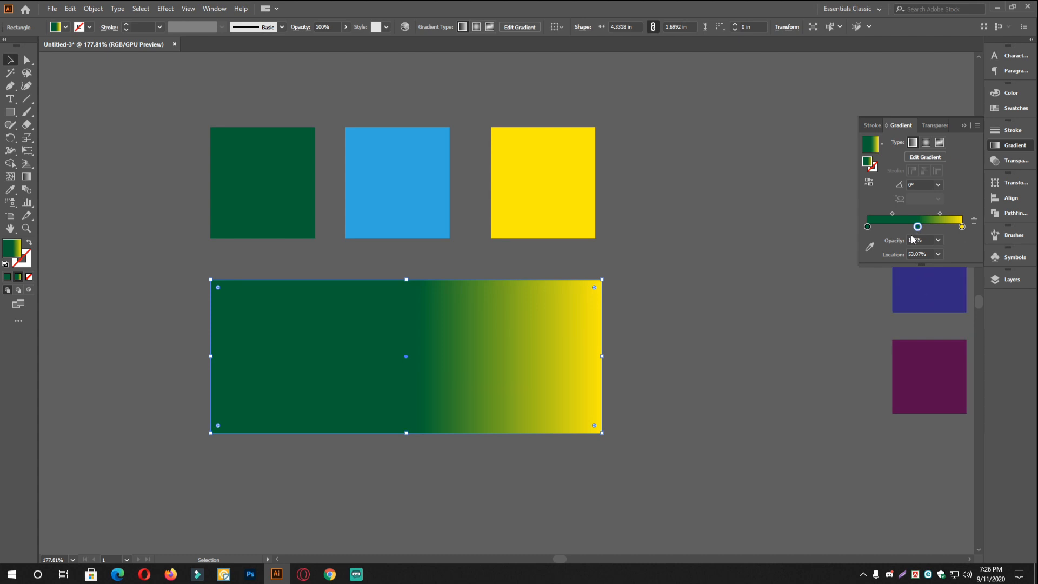
{"action": "key", "text": "ctrl+z"}
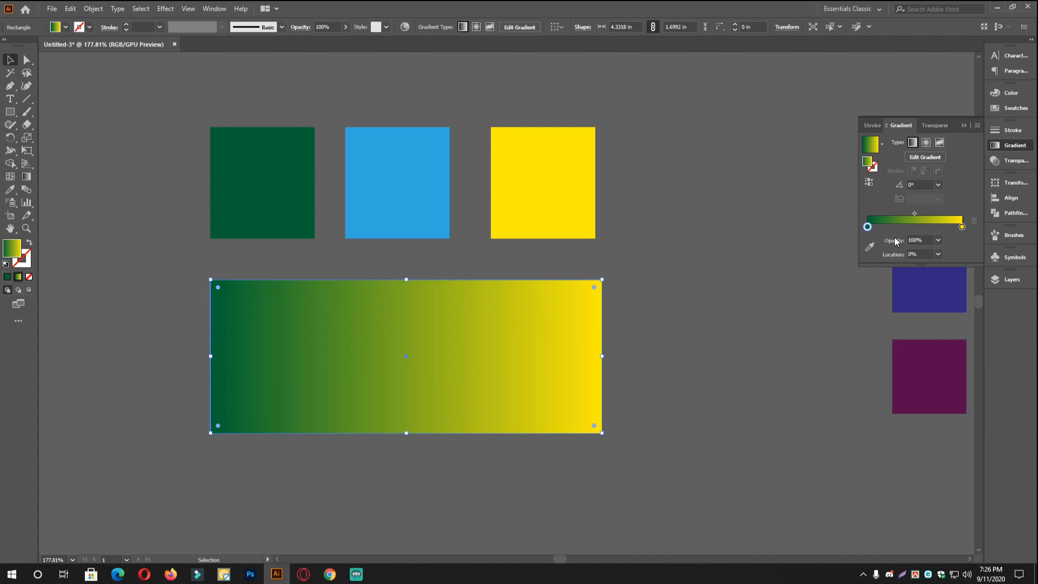
Add a middle stop at about 53% on the rectangle's gradient, colour it with blue sampled from the square, and deselect.
{"action": "left_click_drag", "start_coordinate": [868, 227], "coordinate": [917, 227]}
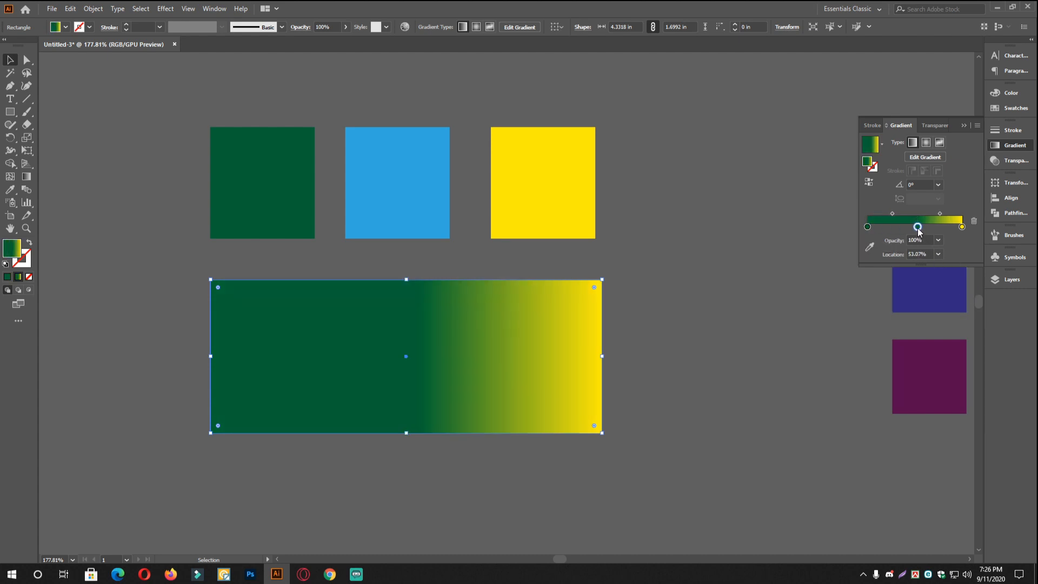
{"action": "left_click", "coordinate": [871, 248]}
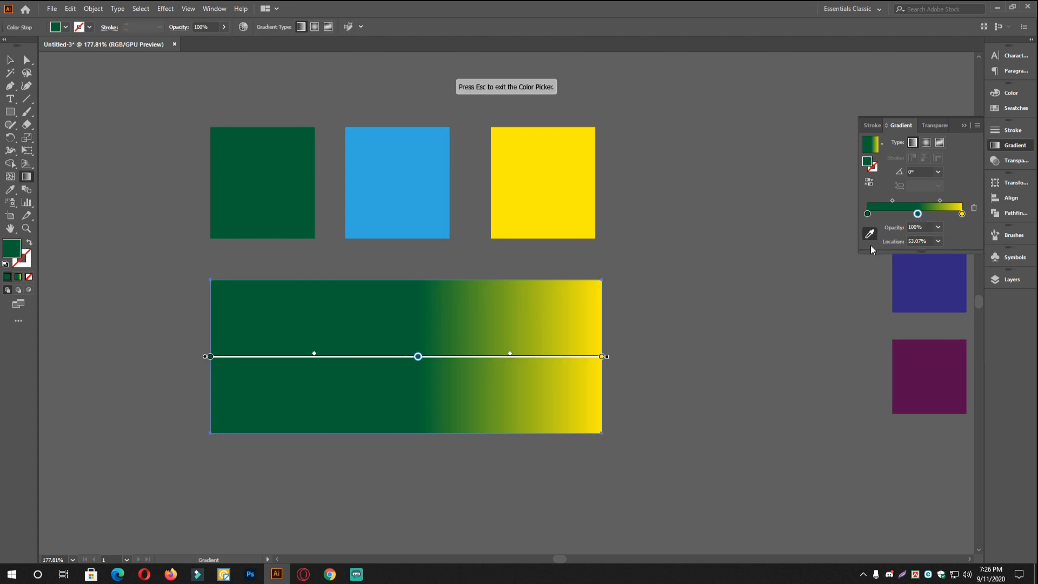
{"action": "left_click", "coordinate": [390, 161]}
{"action": "left_click", "coordinate": [10, 60]}
{"action": "left_click", "coordinate": [168, 217]}
Select the three-colour rectangle and try its gradient at angles of 90° and -120°.
{"action": "scroll", "coordinate": [399, 299], "scroll_direction": "up", "scroll_amount": 4}
{"action": "left_click_drag", "start_coordinate": [477, 340], "coordinate": [535, 312]}
{"action": "left_click_drag", "start_coordinate": [536, 312], "coordinate": [509, 316]}
{"action": "left_click_drag", "start_coordinate": [575, 331], "coordinate": [494, 325]}
{"action": "left_click", "coordinate": [497, 331]}
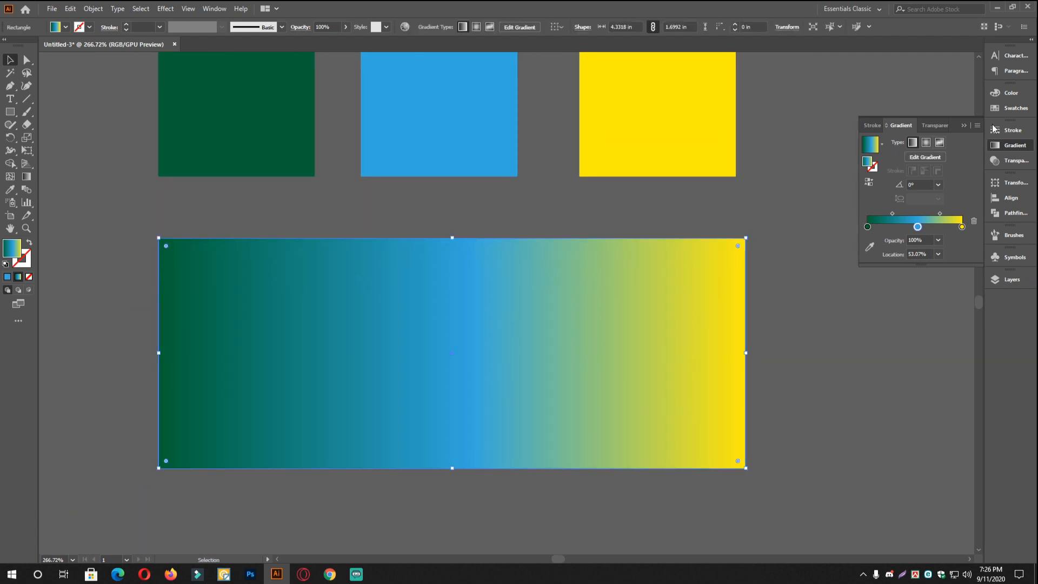
{"action": "left_click", "coordinate": [938, 184]}
{"action": "left_click", "coordinate": [950, 245]}
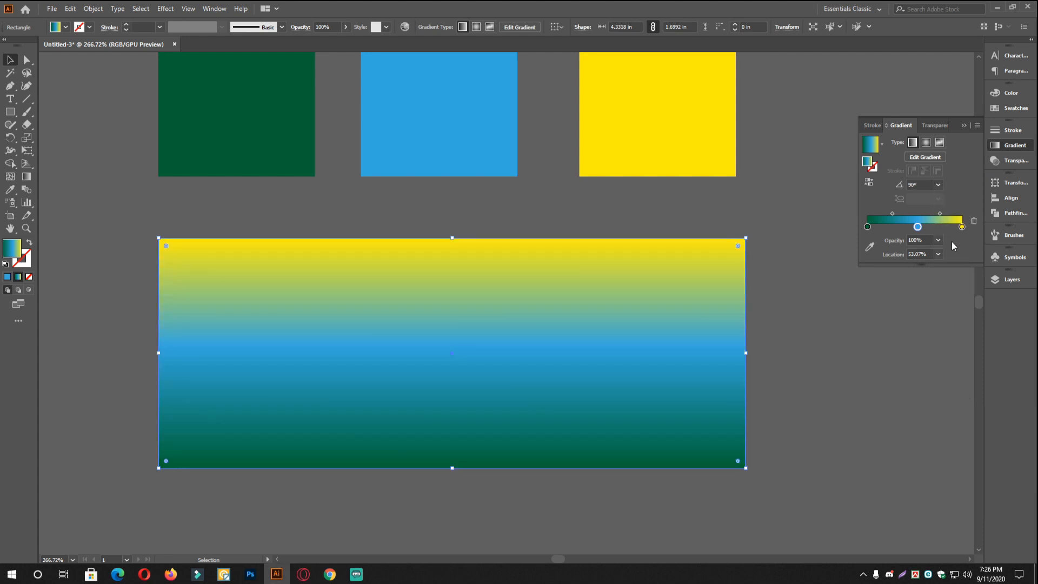
{"action": "left_click", "coordinate": [938, 185]}
{"action": "left_click", "coordinate": [955, 349]}
Try further gradient angles on the rectangle, including 150°, 180° and 60°, ending at -30°.
{"action": "left_click", "coordinate": [938, 184]}
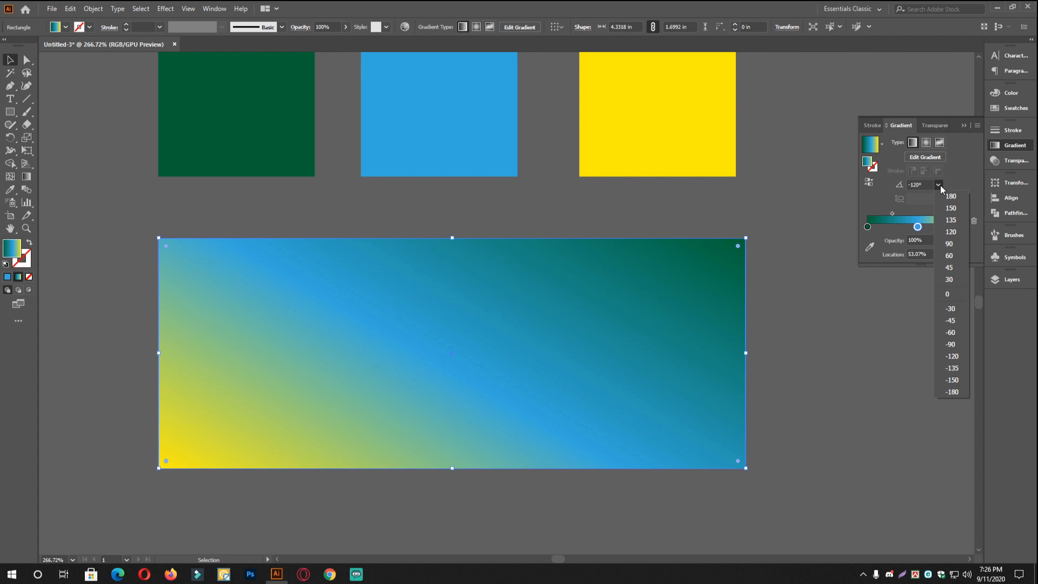
{"action": "left_click", "coordinate": [949, 232]}
{"action": "left_click", "coordinate": [938, 185]}
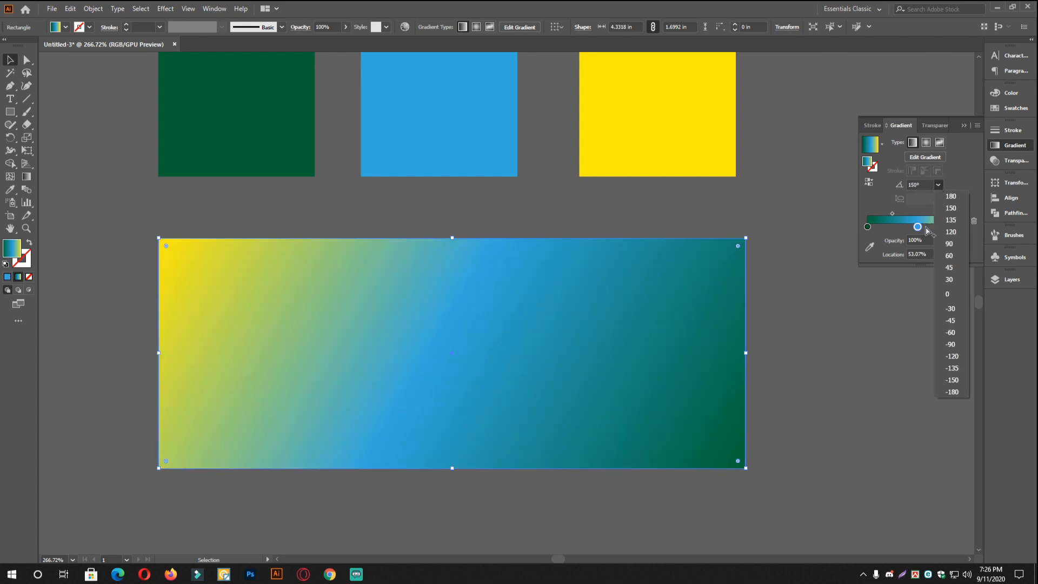
{"action": "left_click", "coordinate": [950, 196]}
{"action": "left_click", "coordinate": [938, 184]}
{"action": "left_click", "coordinate": [952, 256]}
{"action": "left_click", "coordinate": [938, 185]}
{"action": "left_click", "coordinate": [951, 307]}
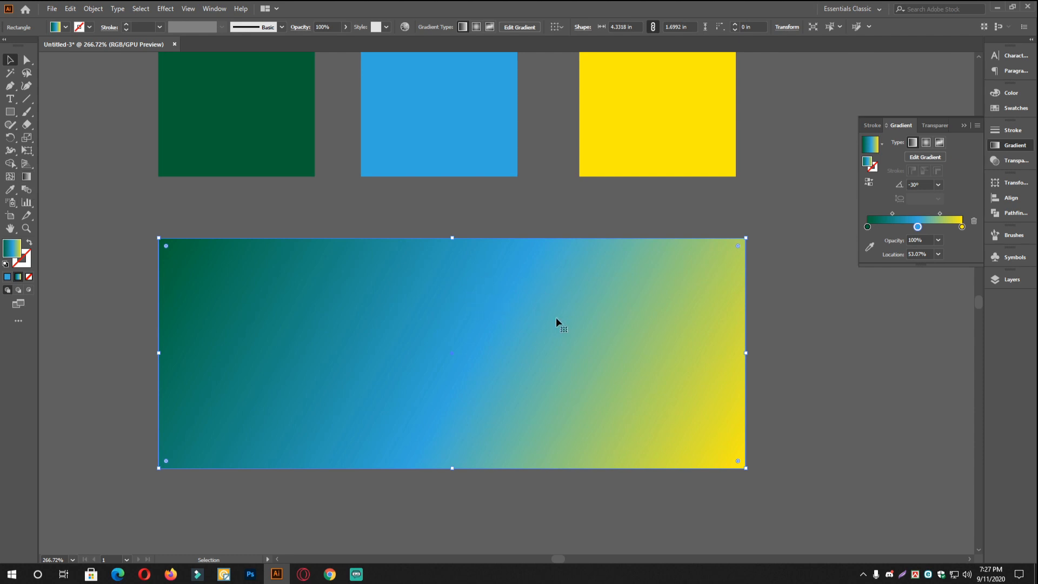
Redraw the rectangle's gradient repeatedly in different directions and lengths with the Gradient tool, ending almost horizontal at about -1.1°.
{"action": "left_click", "coordinate": [26, 176]}
{"action": "left_click_drag", "start_coordinate": [637, 319], "coordinate": [485, 238]}
{"action": "left_click_drag", "start_coordinate": [413, 185], "coordinate": [443, 434]}
{"action": "left_click_drag", "start_coordinate": [447, 475], "coordinate": [525, 462]}
{"action": "left_click_drag", "start_coordinate": [387, 178], "coordinate": [505, 460]}
{"action": "left_click_drag", "start_coordinate": [537, 218], "coordinate": [719, 525]}
{"action": "mouse_move", "coordinate": [260, 234]}
{"action": "left_mouse_down"}
{"action": "mouse_move", "coordinate": [484, 433]}
{"action": "mouse_move", "coordinate": [642, 495]}
{"action": "left_mouse_up"}
{"action": "mouse_move", "coordinate": [347, 149]}
{"action": "left_mouse_down"}
{"action": "mouse_move", "coordinate": [442, 262]}
{"action": "mouse_move", "coordinate": [732, 394]}
{"action": "left_mouse_up"}
{"action": "left_click_drag", "start_coordinate": [115, 160], "coordinate": [731, 332]}
{"action": "left_click_drag", "start_coordinate": [289, 190], "coordinate": [663, 404]}
{"action": "left_click_drag", "start_coordinate": [584, 238], "coordinate": [570, 292]}
{"action": "left_click_drag", "start_coordinate": [507, 181], "coordinate": [359, 378]}
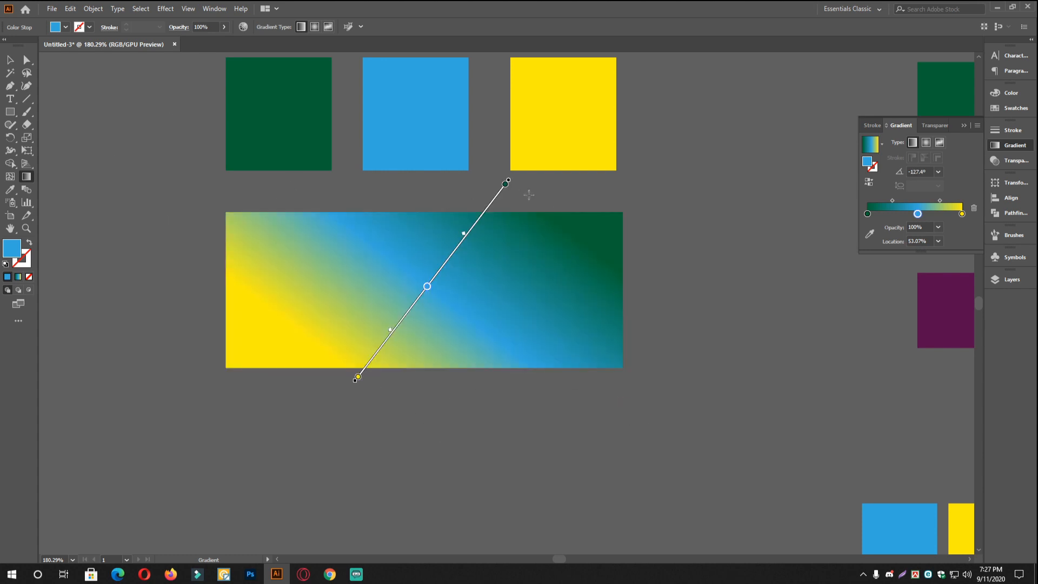
{"action": "left_click_drag", "start_coordinate": [547, 218], "coordinate": [230, 405]}
{"action": "left_click_drag", "start_coordinate": [461, 246], "coordinate": [359, 368]}
{"action": "left_click_drag", "start_coordinate": [581, 241], "coordinate": [460, 375]}
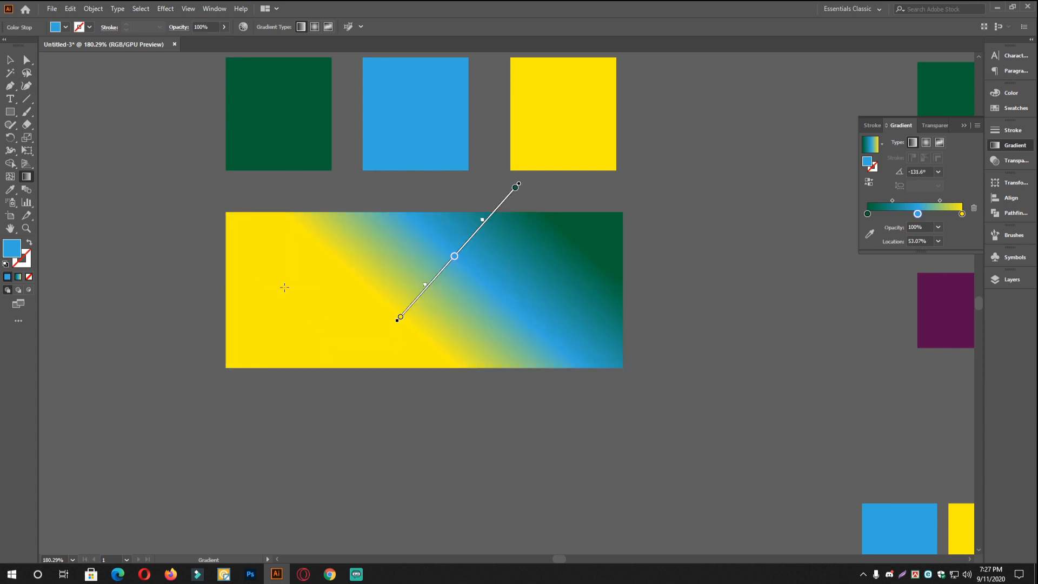
{"action": "left_click_drag", "start_coordinate": [254, 261], "coordinate": [467, 392]}
{"action": "left_click_drag", "start_coordinate": [447, 182], "coordinate": [452, 546]}
{"action": "left_click_drag", "start_coordinate": [393, 212], "coordinate": [404, 395]}
{"action": "mouse_move", "coordinate": [529, 340]}
{"action": "left_mouse_down"}
{"action": "mouse_move", "coordinate": [526, 292]}
{"action": "mouse_move", "coordinate": [481, 225]}
{"action": "left_mouse_up"}
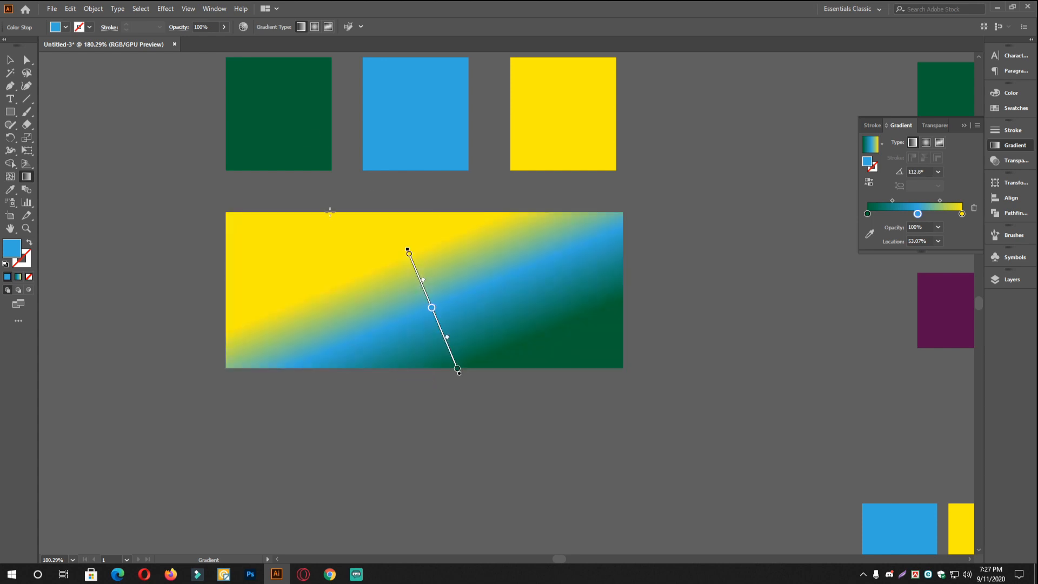
{"action": "left_click_drag", "start_coordinate": [275, 215], "coordinate": [392, 281]}
{"action": "mouse_move", "coordinate": [599, 287]}
{"action": "left_mouse_down"}
{"action": "mouse_move", "coordinate": [505, 258]}
{"action": "mouse_move", "coordinate": [395, 243]}
{"action": "left_mouse_up"}
{"action": "left_click_drag", "start_coordinate": [274, 248], "coordinate": [502, 252]}
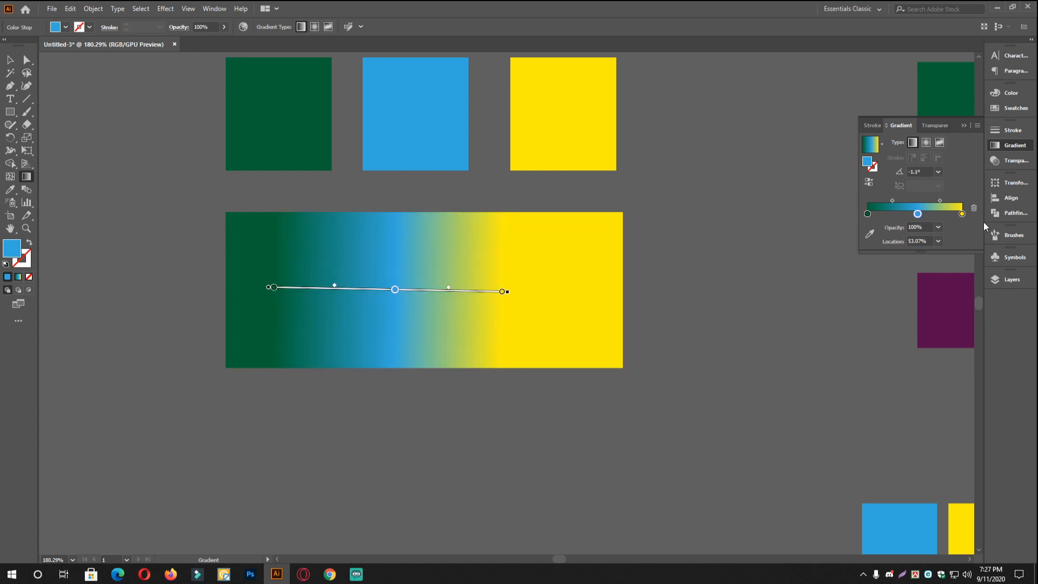
Try a gradient angle of -60°, then redraw the gradient diagonally across the rectangle at about -46.5° and deselect it.
{"action": "left_click", "coordinate": [938, 172]}
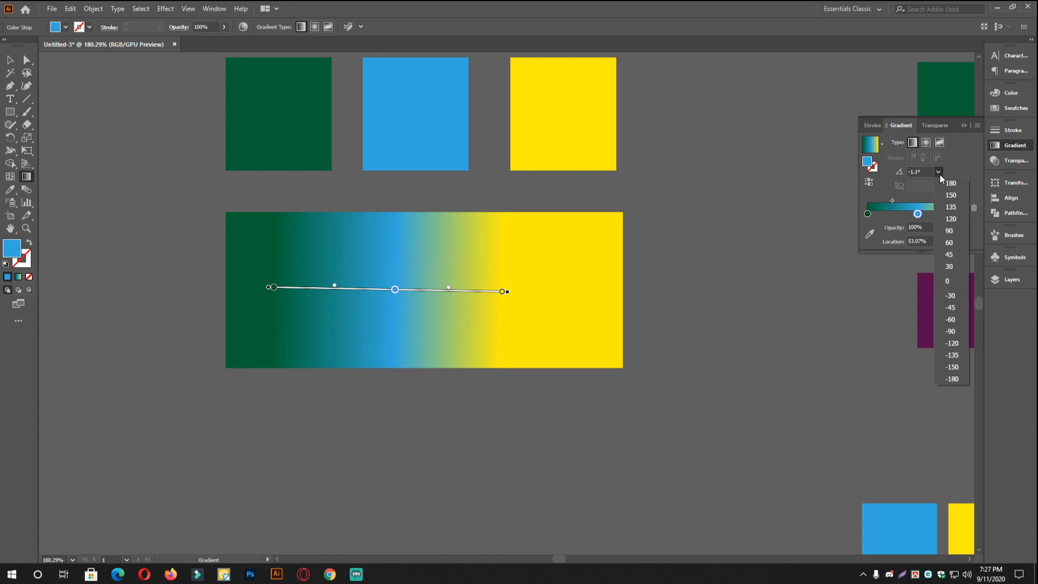
{"action": "left_click", "coordinate": [950, 320]}
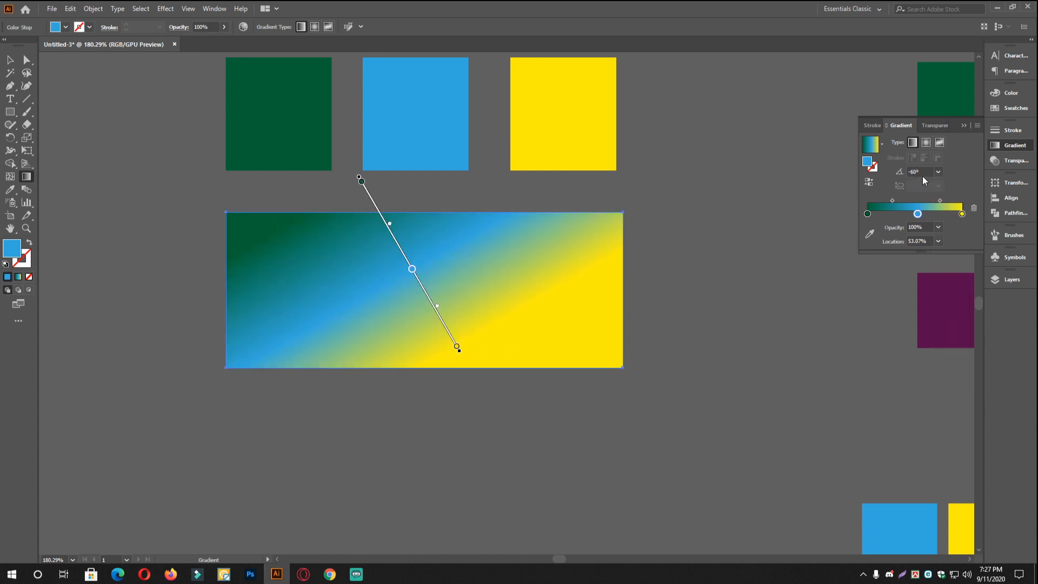
{"action": "mouse_move", "coordinate": [399, 259]}
{"action": "left_mouse_down"}
{"action": "mouse_move", "coordinate": [535, 324]}
{"action": "mouse_move", "coordinate": [558, 457]}
{"action": "left_mouse_up"}
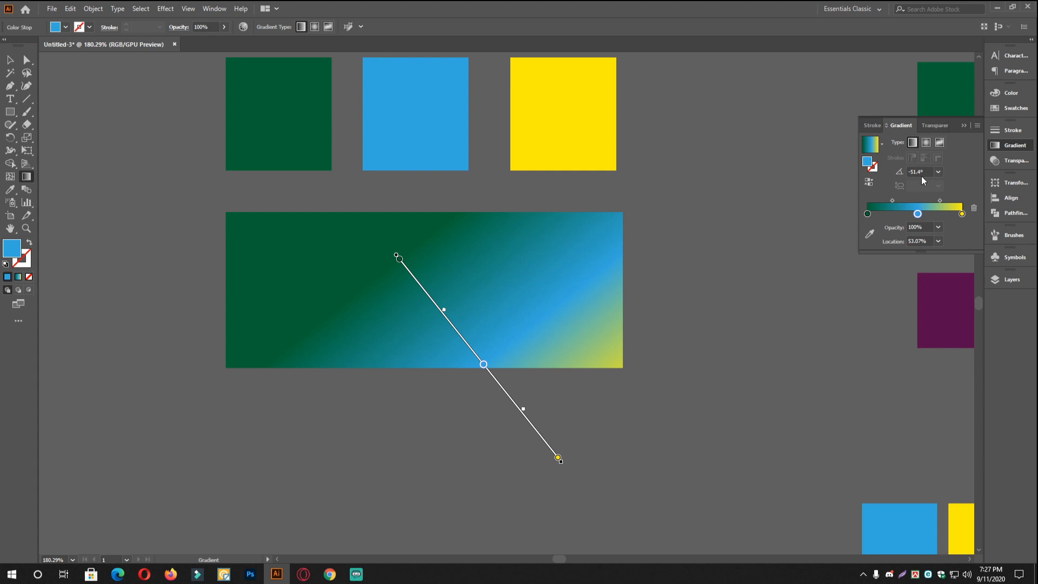
{"action": "left_click_drag", "start_coordinate": [366, 255], "coordinate": [497, 334]}
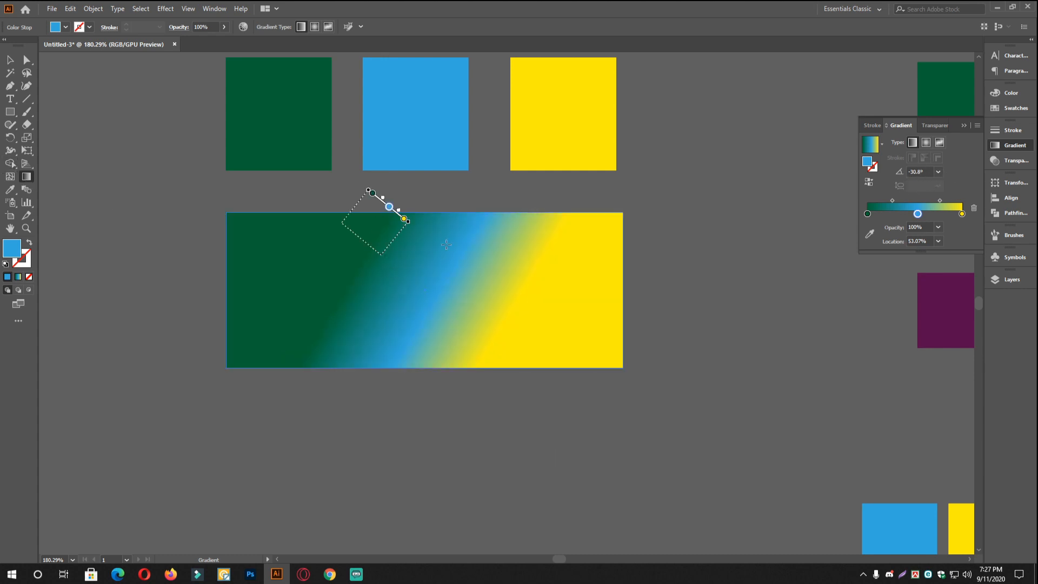
{"action": "left_click_drag", "start_coordinate": [252, 108], "coordinate": [472, 341]}
{"action": "left_click", "coordinate": [10, 65]}
{"action": "left_click", "coordinate": [169, 167]}
Examine the colour squares and the two- and three-colour gradient rectangles across the artwork.
{"action": "left_click_drag", "start_coordinate": [608, 247], "coordinate": [529, 288]}
{"action": "left_click_drag", "start_coordinate": [528, 288], "coordinate": [171, 234]}
{"action": "left_click_drag", "start_coordinate": [622, 289], "coordinate": [555, 344]}
{"action": "left_click_drag", "start_coordinate": [285, 252], "coordinate": [396, 297]}
{"action": "left_click_drag", "start_coordinate": [399, 297], "coordinate": [665, 301]}
{"action": "left_click_drag", "start_coordinate": [443, 284], "coordinate": [404, 276]}
{"action": "left_click_drag", "start_coordinate": [529, 310], "coordinate": [306, 263]}
{"action": "left_click_drag", "start_coordinate": [702, 309], "coordinate": [734, 317]}
{"action": "left_click_drag", "start_coordinate": [691, 321], "coordinate": [624, 311]}
{"action": "left_click_drag", "start_coordinate": [470, 279], "coordinate": [542, 279]}
{"action": "left_click_drag", "start_coordinate": [278, 263], "coordinate": [467, 271]}
{"action": "left_click_drag", "start_coordinate": [321, 253], "coordinate": [364, 257]}
{"action": "left_click_drag", "start_coordinate": [498, 277], "coordinate": [438, 255]}
{"action": "left_click_drag", "start_coordinate": [515, 273], "coordinate": [467, 266]}
{"action": "left_click_drag", "start_coordinate": [741, 303], "coordinate": [348, 244]}
{"action": "left_click_drag", "start_coordinate": [600, 254], "coordinate": [663, 278]}
{"action": "left_click_drag", "start_coordinate": [668, 288], "coordinate": [602, 286]}
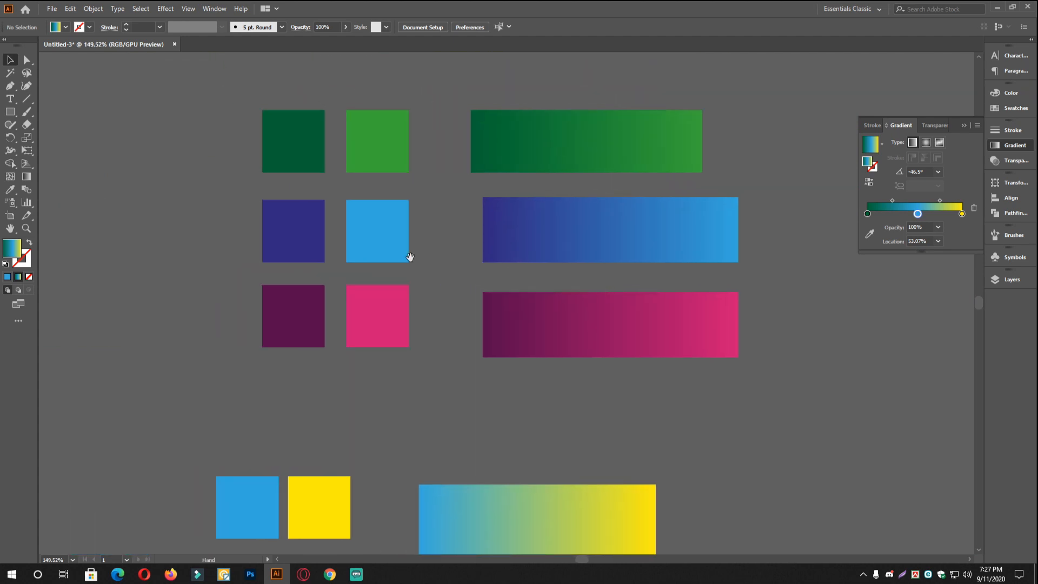
{"action": "left_click_drag", "start_coordinate": [397, 253], "coordinate": [517, 254]}
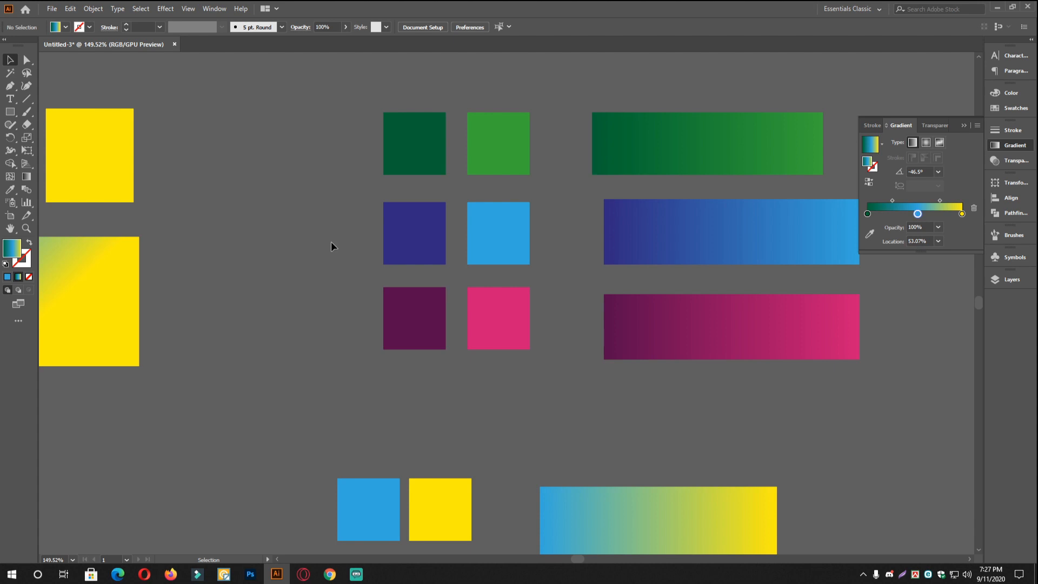
{"action": "scroll", "coordinate": [487, 282], "scroll_direction": "down", "scroll_amount": 2}
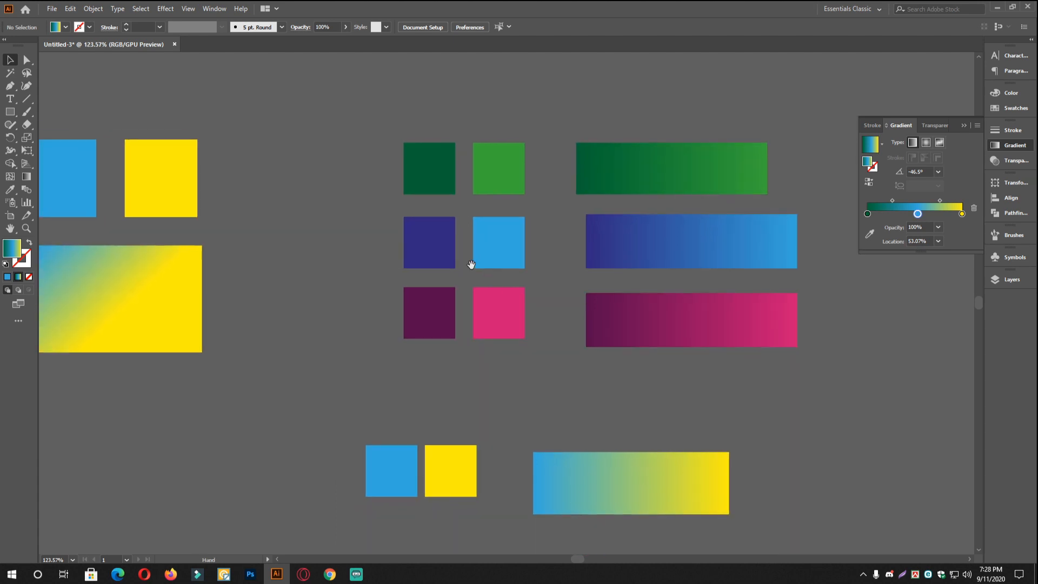
{"action": "scroll", "coordinate": [419, 246], "scroll_direction": "up", "scroll_amount": 4}
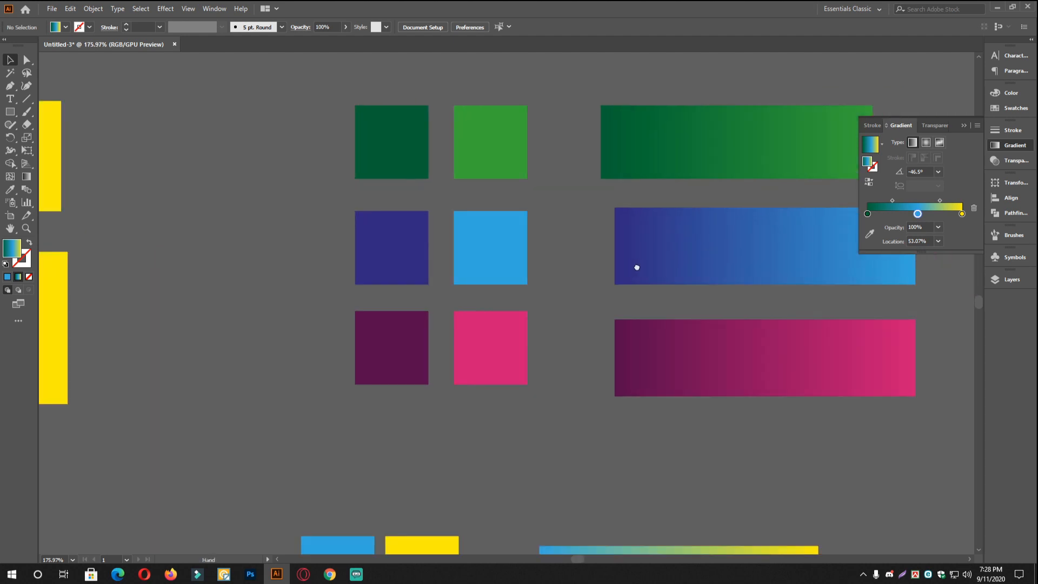
{"action": "scroll", "coordinate": [637, 266], "scroll_direction": "down", "scroll_amount": 1}
{"action": "scroll", "coordinate": [599, 274], "scroll_direction": "down", "scroll_amount": 1}
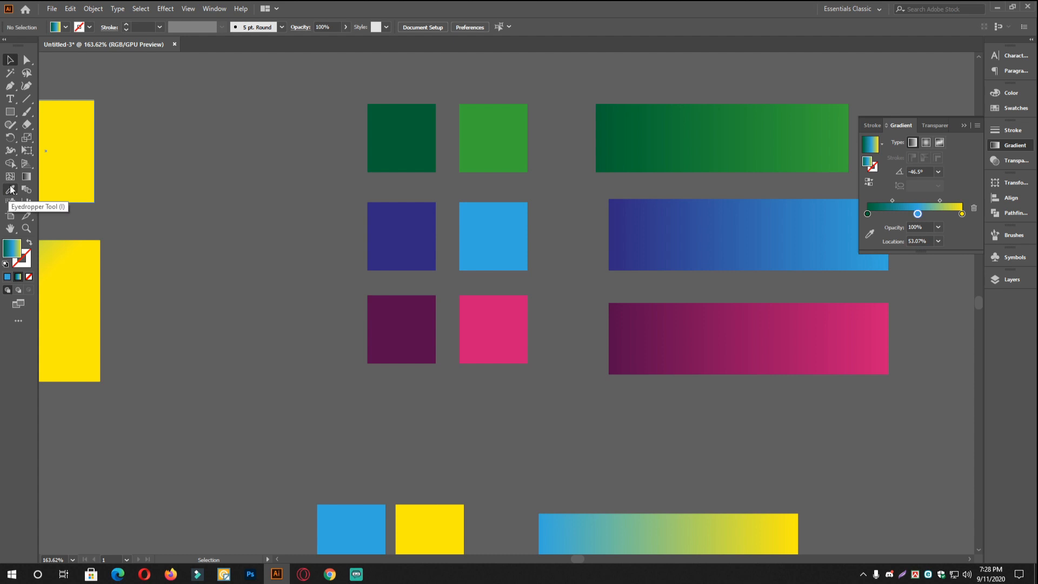
{"action": "left_click_drag", "start_coordinate": [382, 253], "coordinate": [576, 167]}
{"action": "left_click_drag", "start_coordinate": [236, 175], "coordinate": [265, 167]}
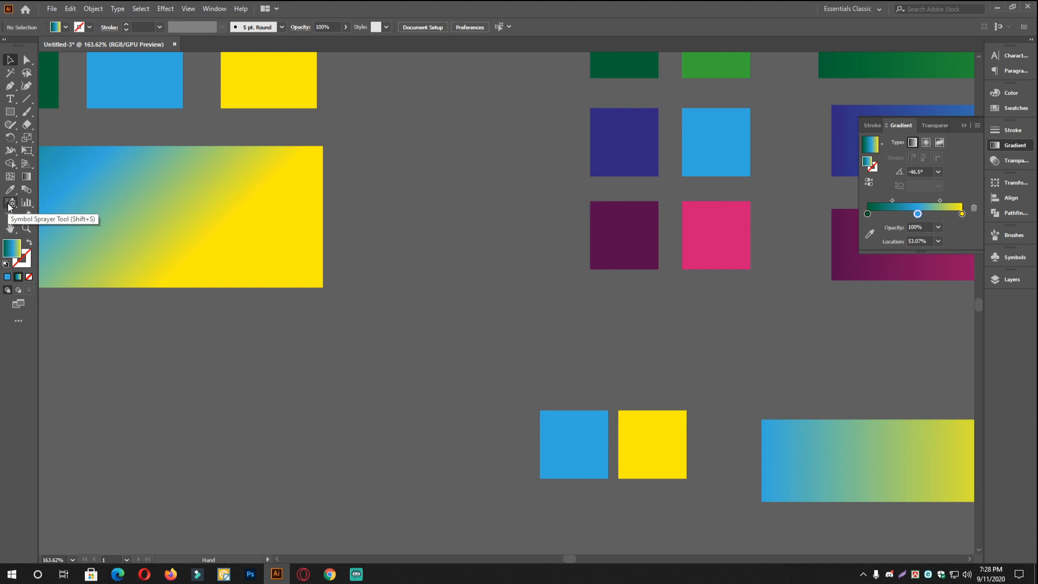
Try to spray a symbol onto the empty canvas with the Symbol Sprayer.
{"action": "left_click", "coordinate": [9, 206]}
{"action": "left_click", "coordinate": [452, 402]}
{"action": "left_click", "coordinate": [563, 302]}
{"action": "left_click", "coordinate": [564, 304]}
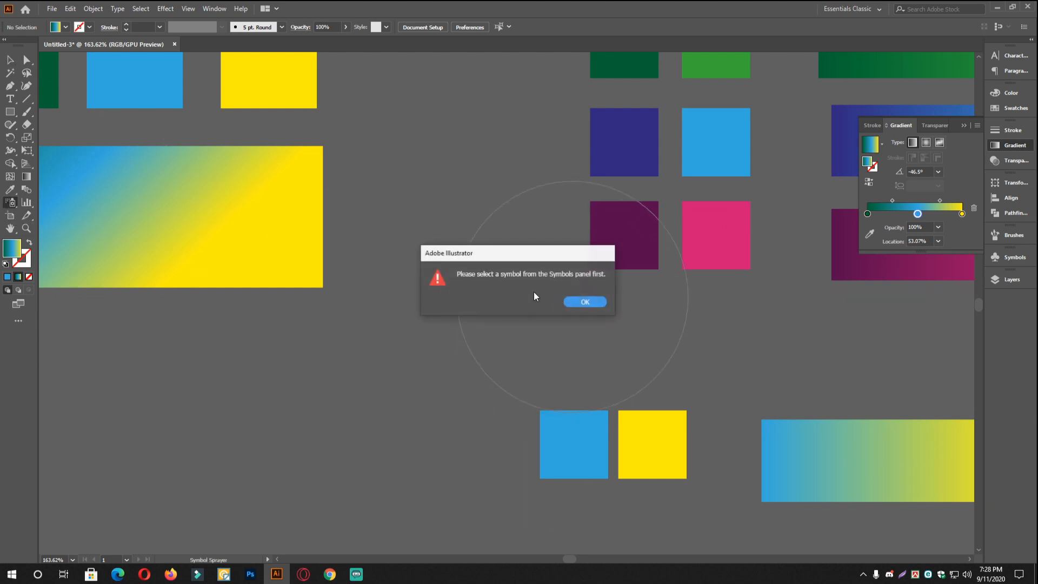
{"action": "left_click", "coordinate": [604, 301]}
{"action": "left_click", "coordinate": [10, 60]}
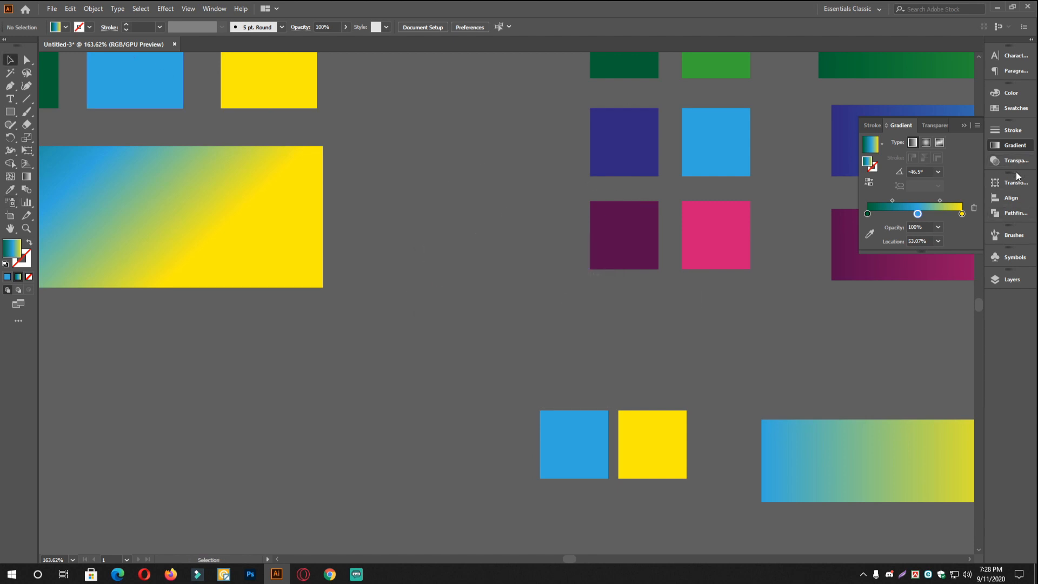
Put away the gradient settings, show the document's symbols and choose the Gerbera symbol.
{"action": "left_click", "coordinate": [1015, 146]}
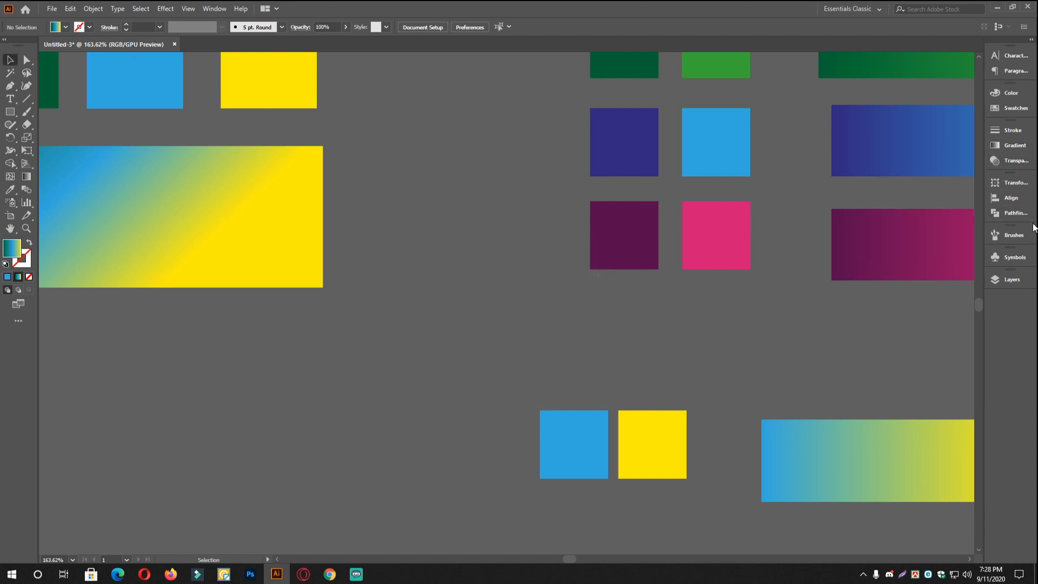
{"action": "left_click", "coordinate": [1017, 259]}
{"action": "left_click", "coordinate": [215, 8]}
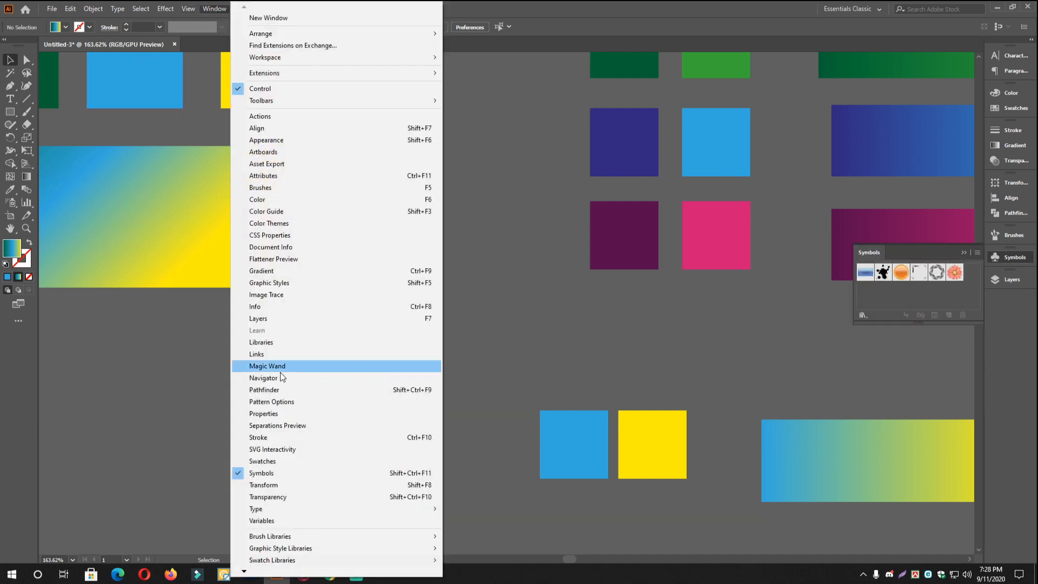
{"action": "left_click", "coordinate": [343, 473]}
{"action": "left_click", "coordinate": [1011, 258]}
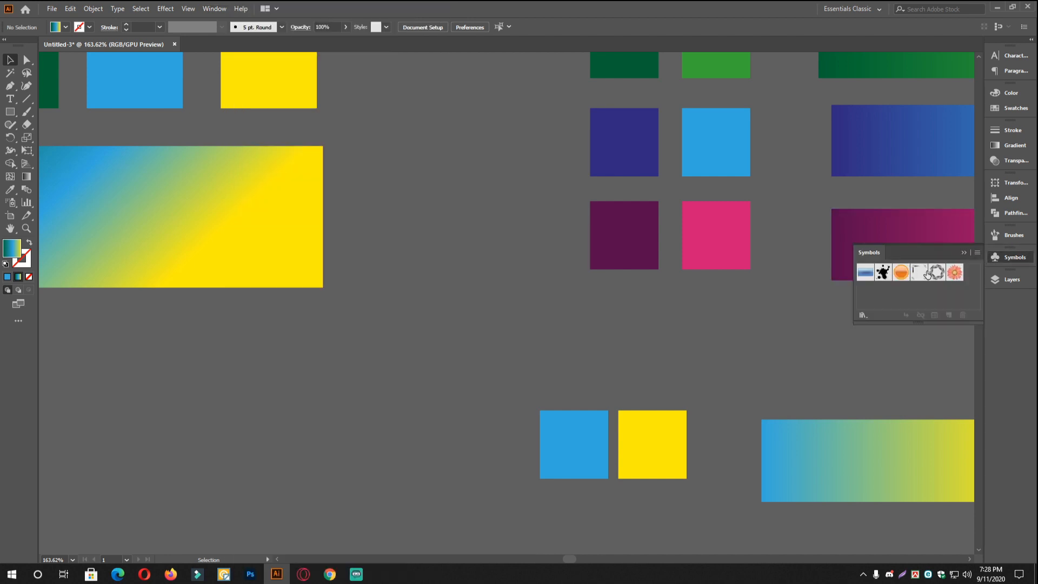
{"action": "left_click", "coordinate": [954, 273]}
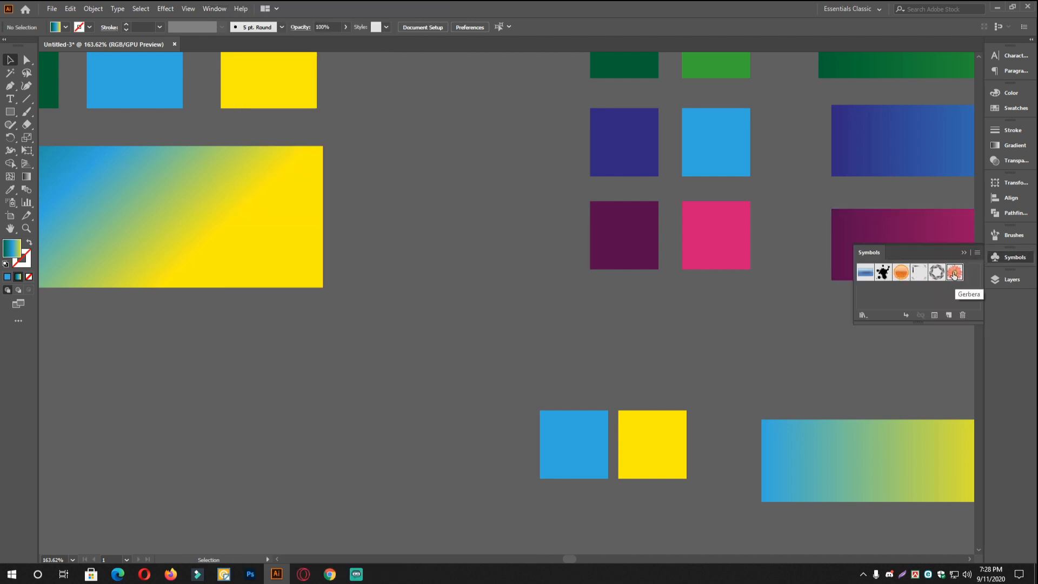
Spray a single Gerbera onto the empty canvas between the gradient rectangle and the small blue square.
{"action": "left_click", "coordinate": [11, 204]}
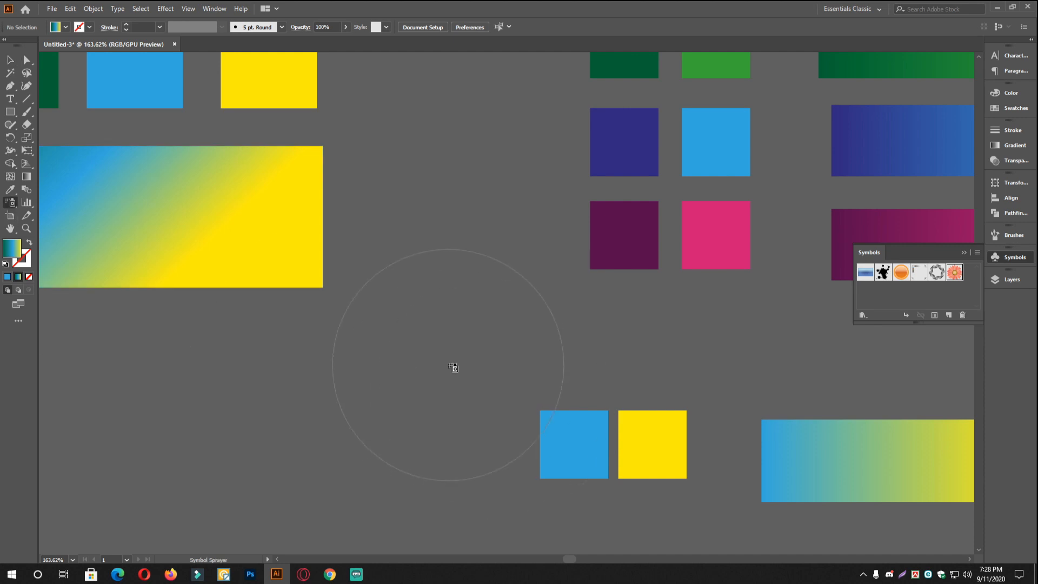
{"action": "left_click", "coordinate": [440, 336]}
{"action": "left_click", "coordinate": [8, 61]}
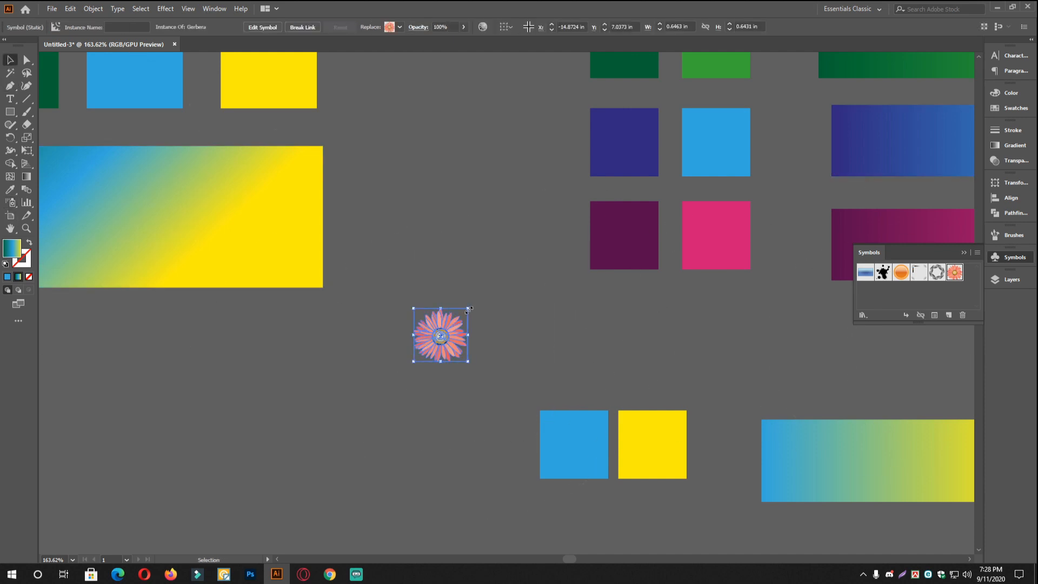
Enlarge the Gerbera to about five times its size and move it into the space below the three-colour rectangle.
{"action": "left_click_drag", "start_coordinate": [469, 310], "coordinate": [680, 94]}
{"action": "left_click_drag", "start_coordinate": [557, 245], "coordinate": [367, 434]}
{"action": "left_click", "coordinate": [515, 378]}
{"action": "left_click_drag", "start_coordinate": [532, 380], "coordinate": [629, 237]}
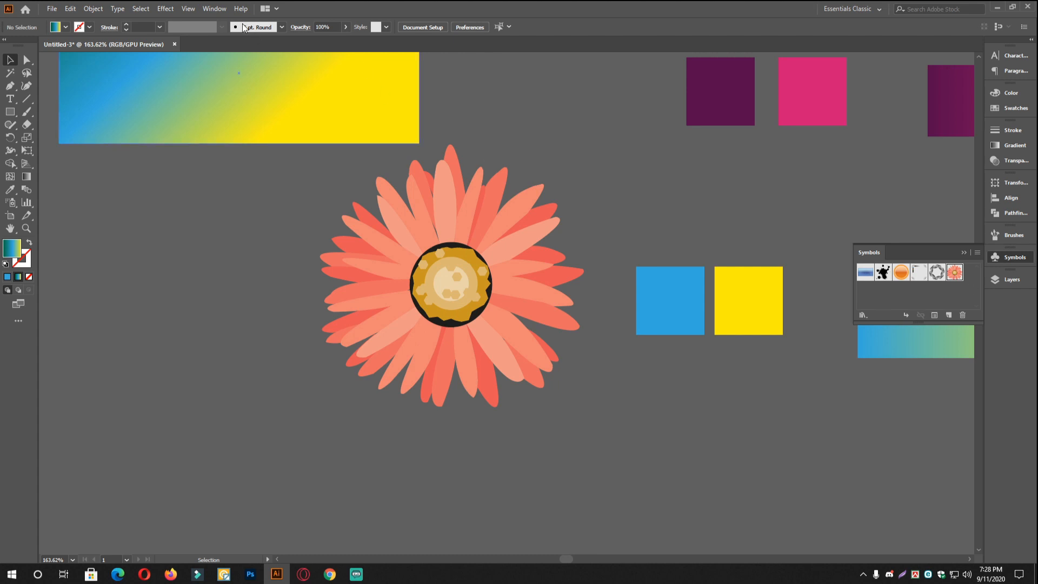
Open the Flowers symbol library, enlarge its window, and add the second flower in its second row to the document's symbols.
{"action": "left_click", "coordinate": [215, 9]}
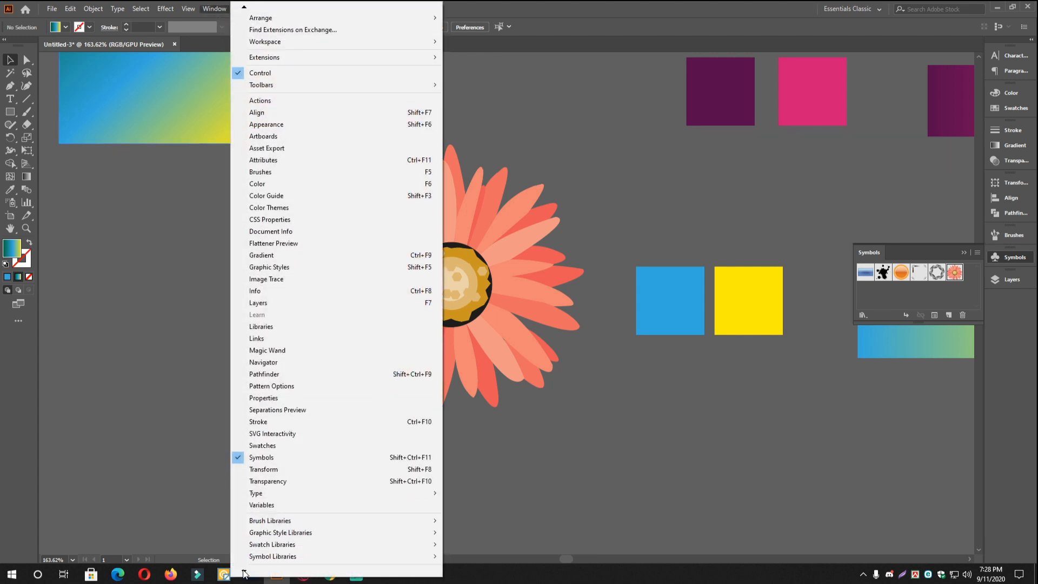
{"action": "mouse_move", "coordinate": [290, 546]}
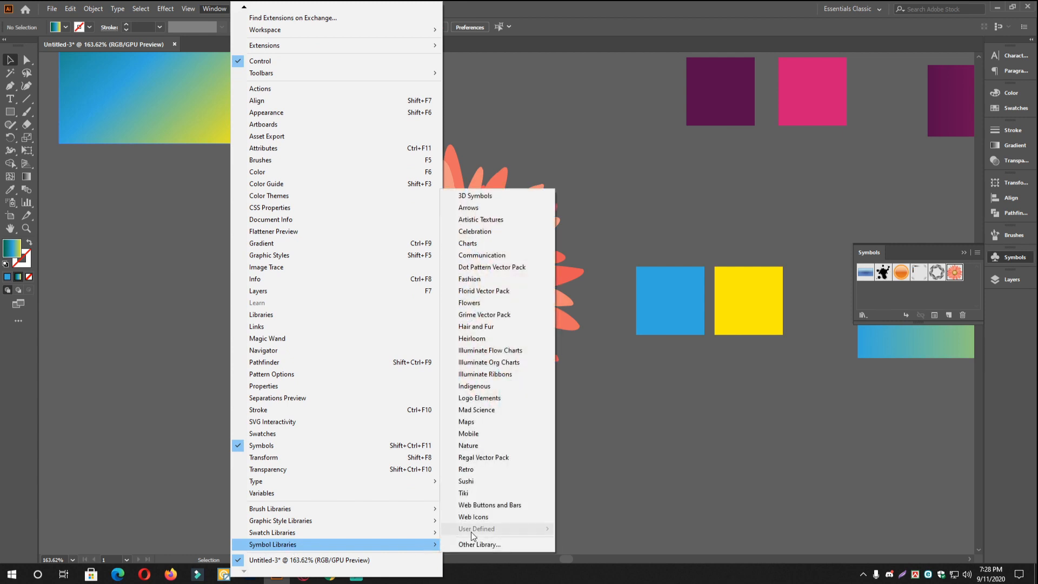
{"action": "left_click", "coordinate": [479, 306]}
{"action": "left_click_drag", "start_coordinate": [508, 265], "coordinate": [711, 173]}
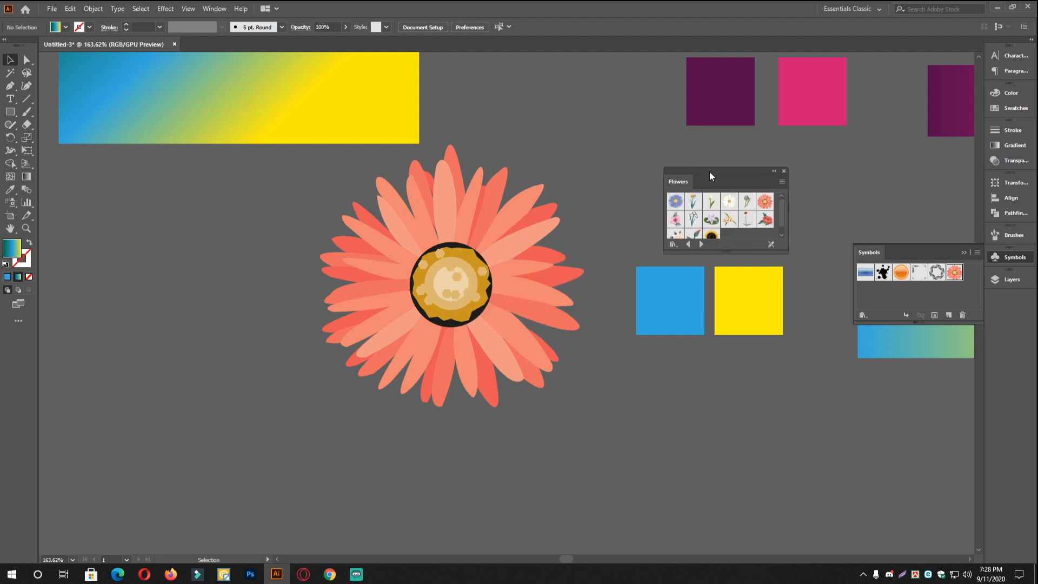
{"action": "left_click_drag", "start_coordinate": [791, 253], "coordinate": [818, 305]}
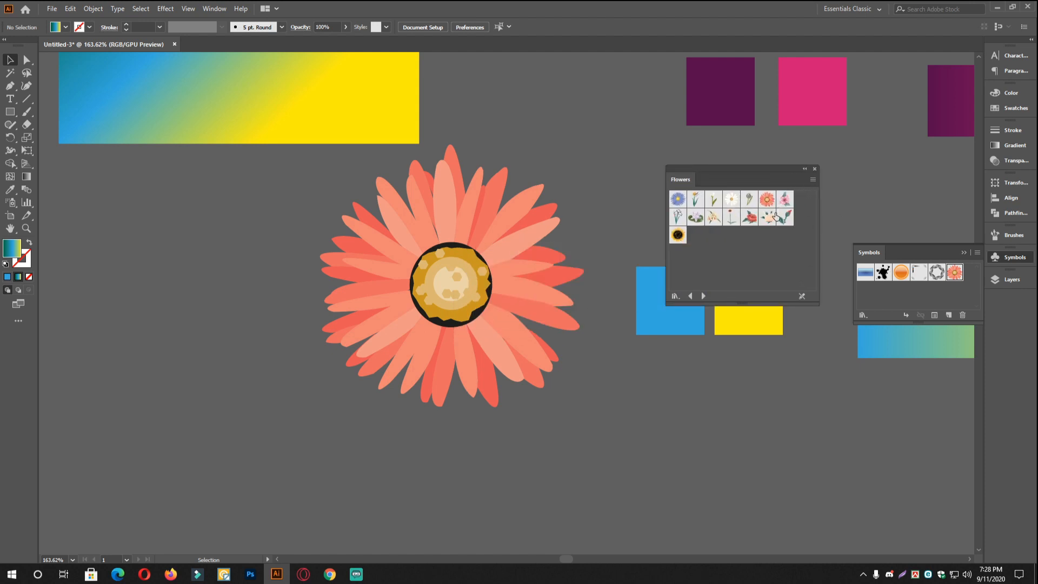
{"action": "left_click", "coordinate": [698, 218]}
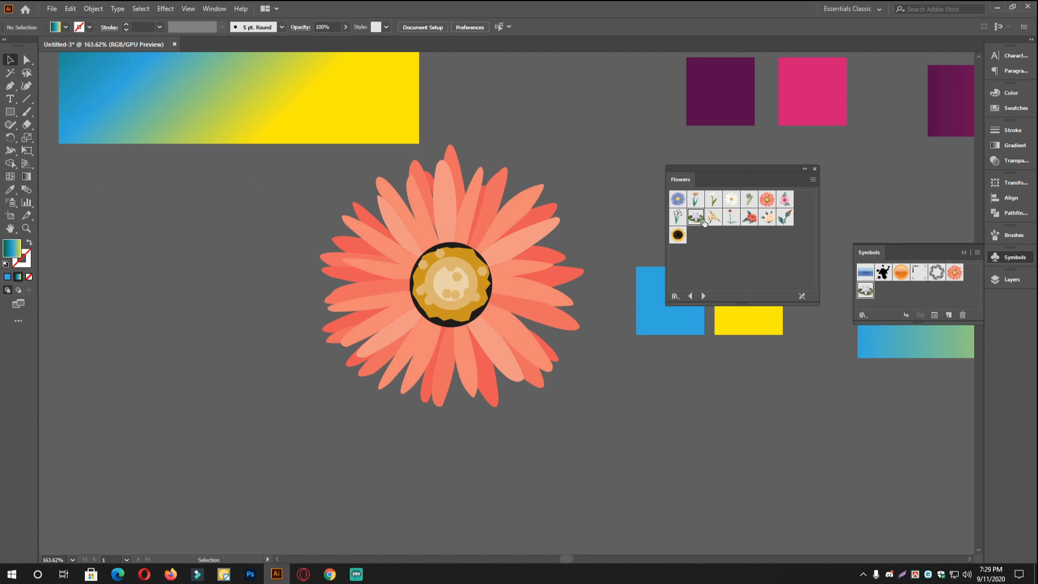
Add the Sunflower symbol from the Flowers library and spray one Sunflower onto the empty canvas beside the Gerbera, below the three-colour rectangle.
{"action": "left_click", "coordinate": [679, 235]}
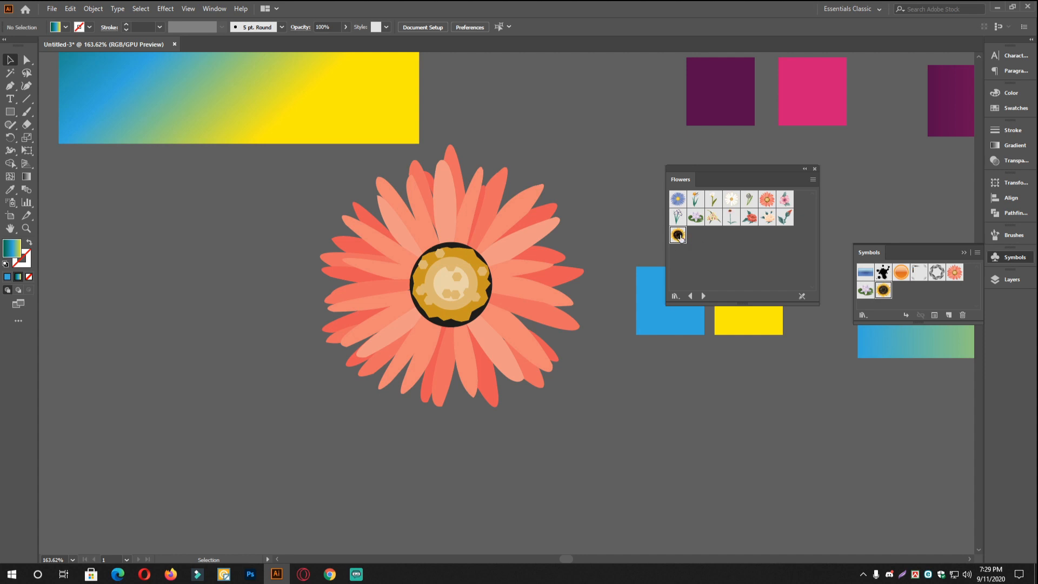
{"action": "left_click", "coordinate": [11, 203]}
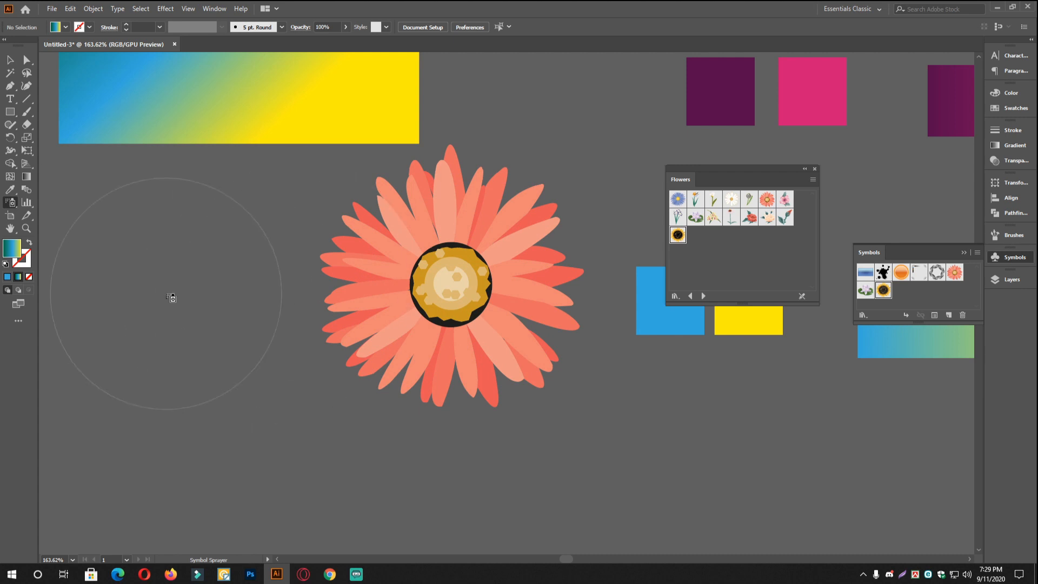
{"action": "left_click", "coordinate": [168, 295]}
{"action": "left_click", "coordinate": [9, 60]}
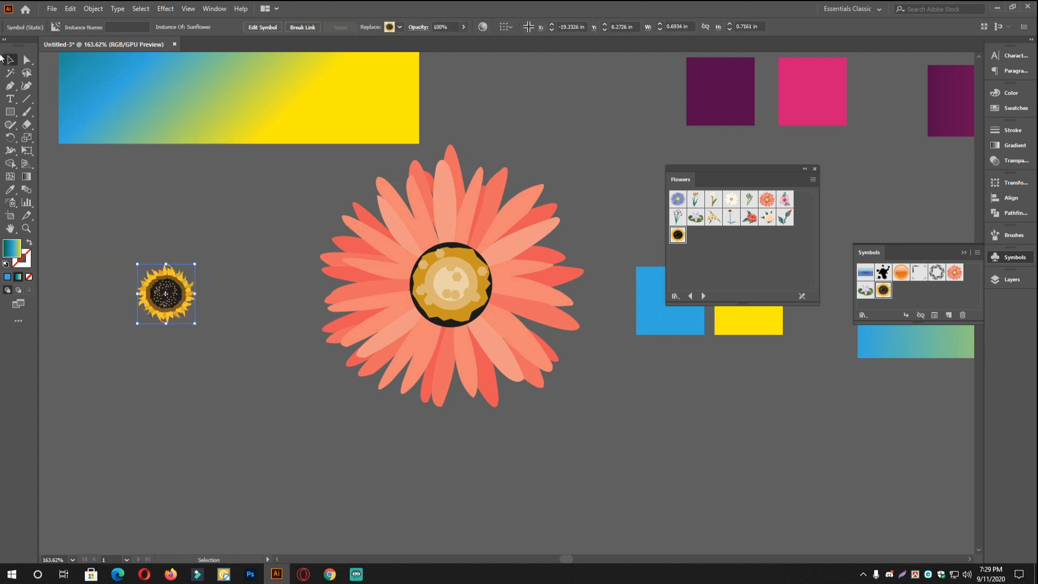
Enlarge the Sunflower to about four times its size and move it so its petals overlap the edge of the Gerbera.
{"action": "left_click_drag", "start_coordinate": [197, 265], "coordinate": [450, 71]}
{"action": "left_click_drag", "start_coordinate": [284, 189], "coordinate": [271, 350]}
{"action": "left_click", "coordinate": [535, 480]}
{"action": "left_click_drag", "start_coordinate": [393, 398], "coordinate": [401, 334]}
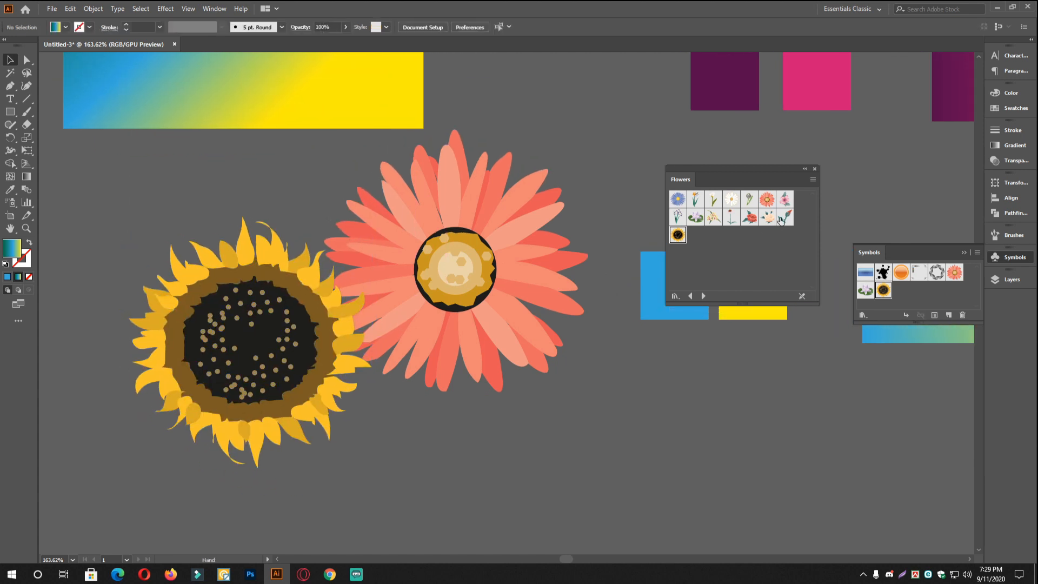
Open the Nature symbol library and add the Butterfly symbol to the document's symbols.
{"action": "left_click", "coordinate": [214, 9]}
{"action": "mouse_move", "coordinate": [296, 549]}
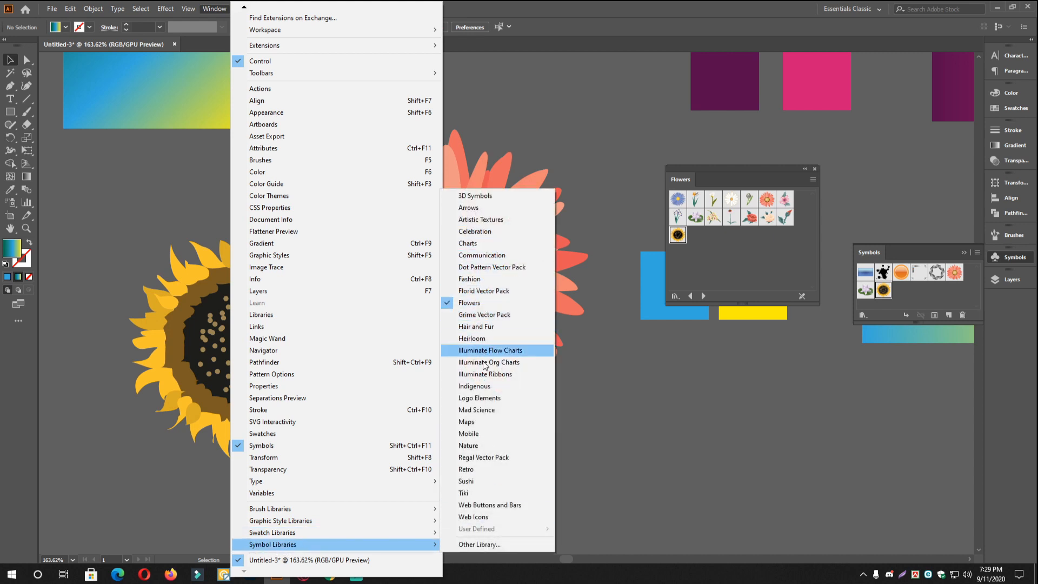
{"action": "left_click", "coordinate": [468, 445]}
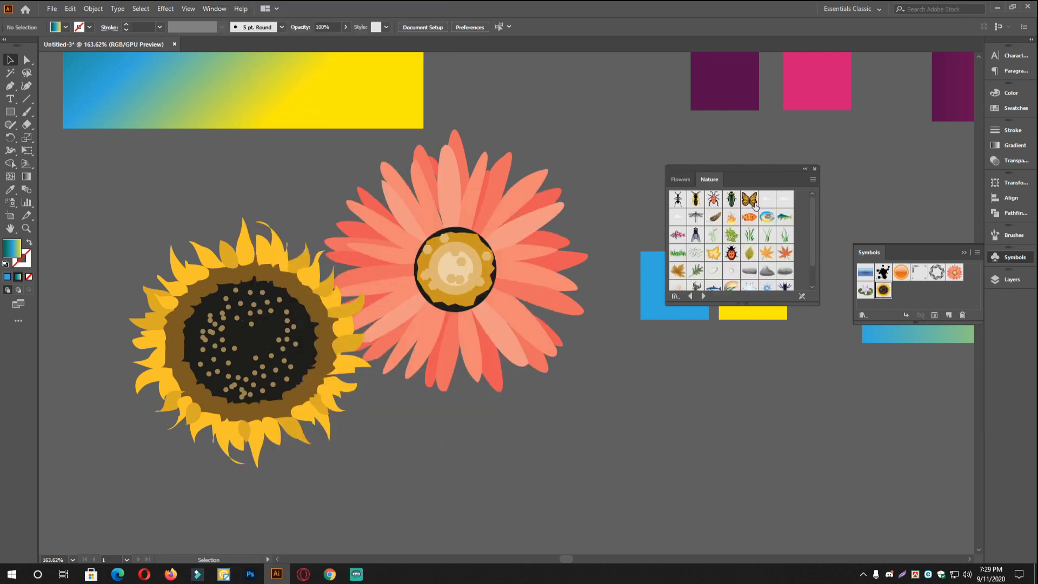
{"action": "left_click", "coordinate": [752, 203]}
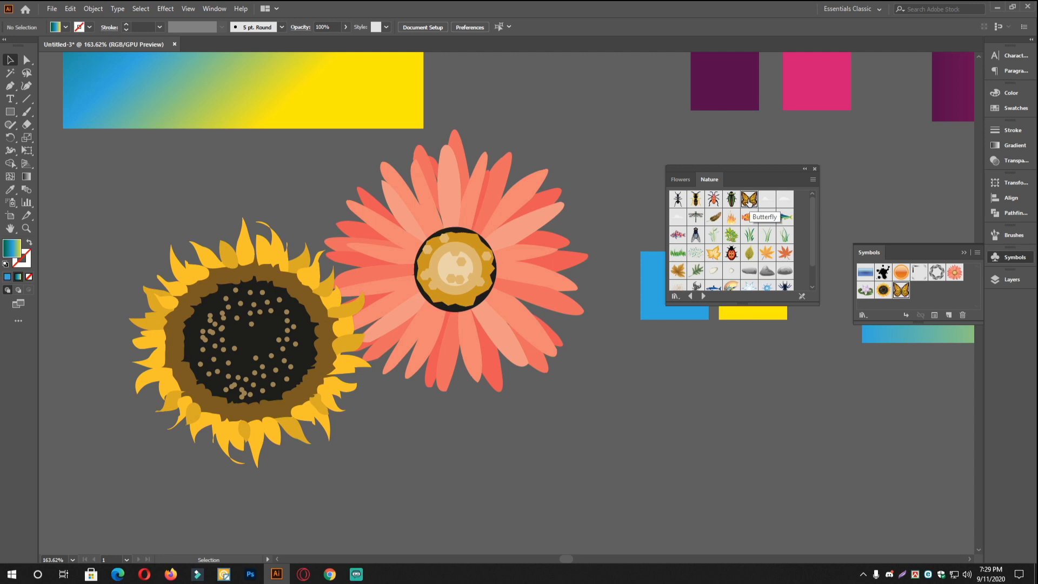
Spray a single Butterfly onto the canvas, enlarge it and move it into the empty space below the Gerbera and the small blue square.
{"action": "left_click", "coordinate": [11, 202]}
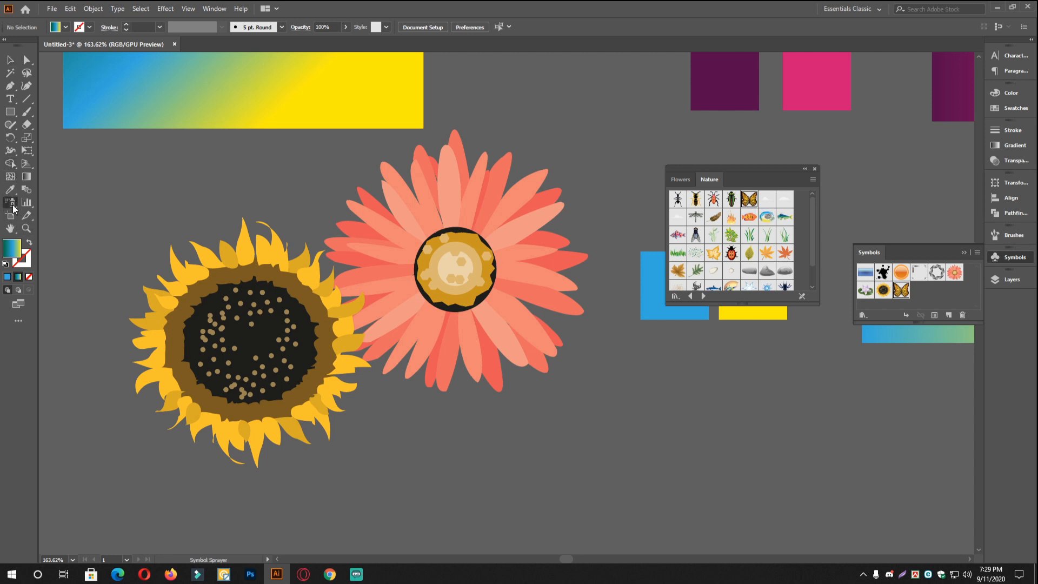
{"action": "left_click", "coordinate": [575, 445]}
{"action": "left_click", "coordinate": [9, 60]}
{"action": "left_click_drag", "start_coordinate": [622, 402], "coordinate": [775, 265]}
{"action": "left_click_drag", "start_coordinate": [723, 384], "coordinate": [483, 354]}
{"action": "left_click", "coordinate": [681, 390]}
{"action": "scroll", "coordinate": [499, 332], "scroll_direction": "up", "scroll_amount": 5}
{"action": "scroll", "coordinate": [630, 383], "scroll_direction": "down", "scroll_amount": 1}
{"action": "left_click_drag", "start_coordinate": [600, 391], "coordinate": [569, 340]}
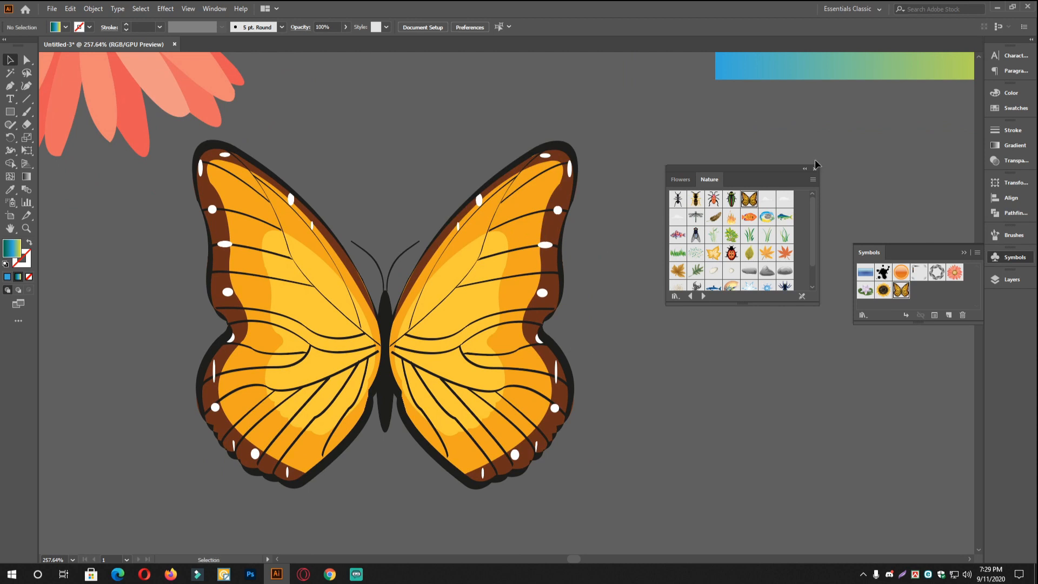
Add the long grey rock and the orange Fish 1 symbols from the Nature library to the document's symbols.
{"action": "left_click", "coordinate": [215, 9]}
{"action": "mouse_move", "coordinate": [333, 544]}
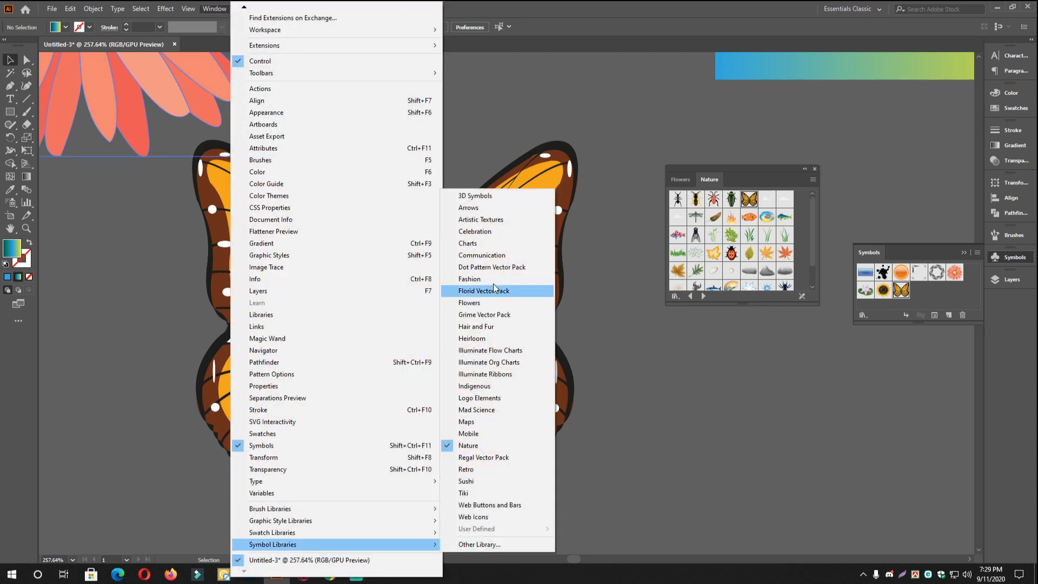
{"action": "left_click", "coordinate": [759, 271]}
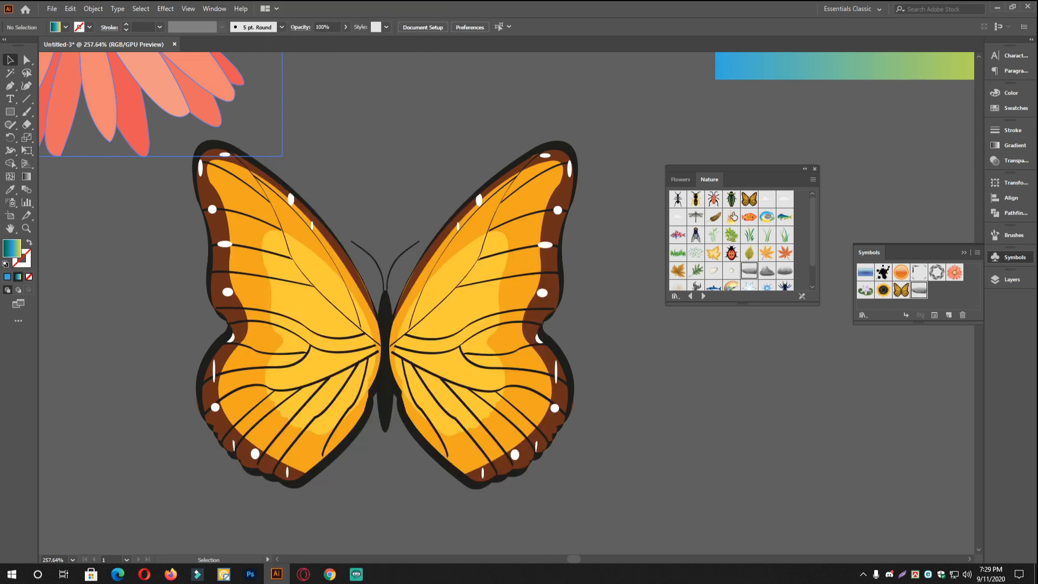
{"action": "left_click", "coordinate": [751, 217]}
Spray a single orange fish onto the empty canvas beside the butterfly.
{"action": "left_click_drag", "start_coordinate": [432, 309], "coordinate": [114, 235]}
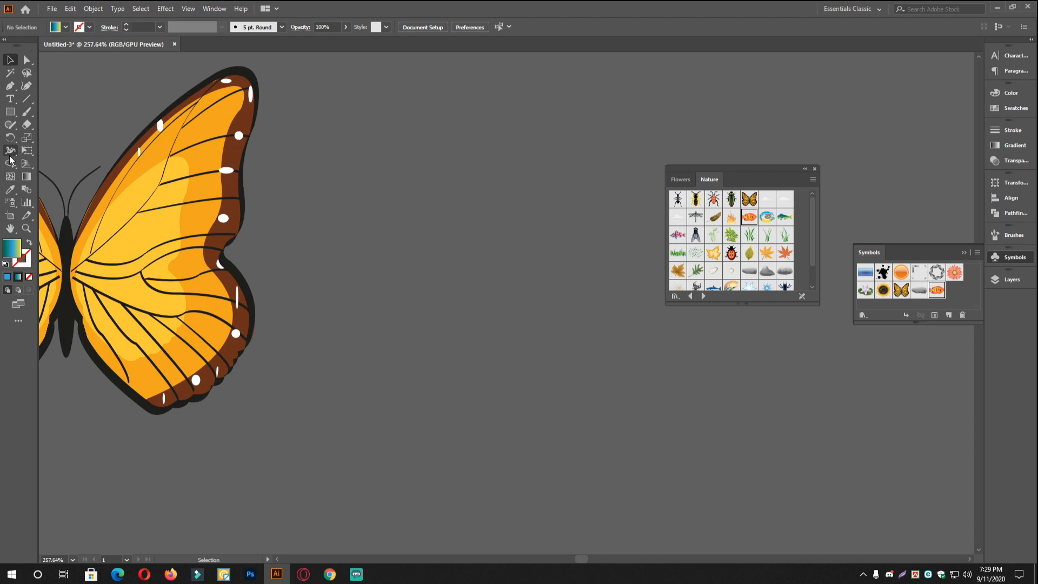
{"action": "left_click", "coordinate": [12, 203]}
{"action": "left_click", "coordinate": [478, 283]}
{"action": "left_click", "coordinate": [16, 63]}
{"action": "left_click_drag", "start_coordinate": [549, 249], "coordinate": [689, 122]}
{"action": "key", "text": "a"}
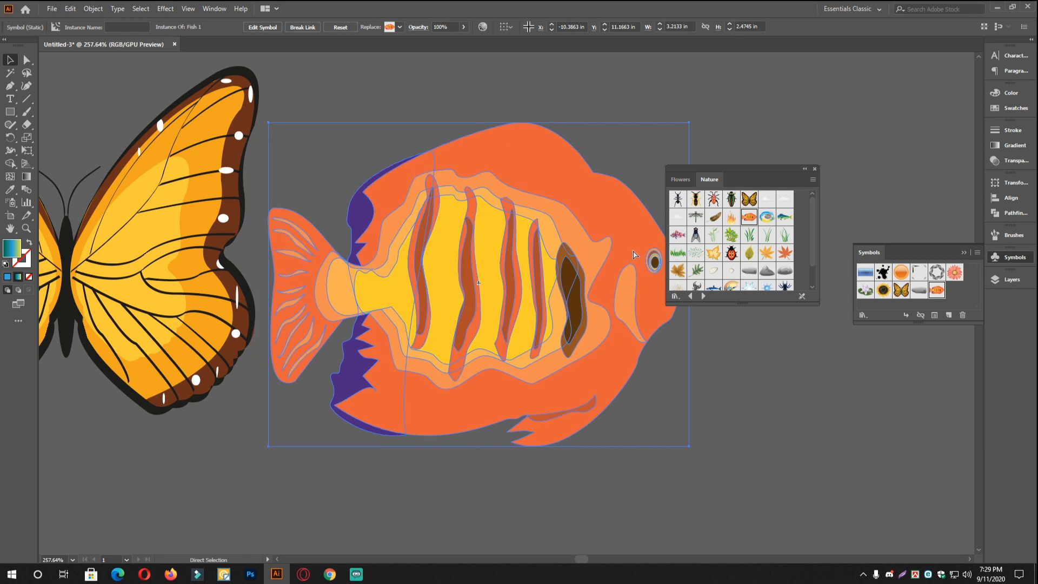
{"action": "key", "text": "ctrl+z"}
{"action": "left_click_drag", "start_coordinate": [550, 248], "coordinate": [740, 148]}
{"action": "key", "text": "ctrl+z"}
{"action": "key", "text": "ctrl+z"}
{"action": "key", "text": "ctrl+z"}
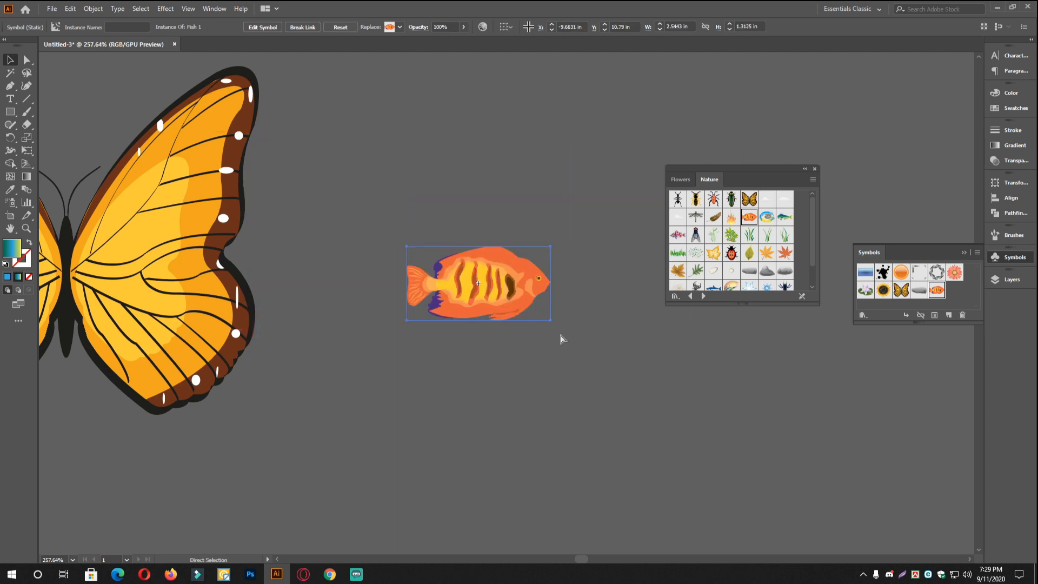
{"action": "left_click_drag", "start_coordinate": [484, 326], "coordinate": [528, 376]}
{"action": "left_click_drag", "start_coordinate": [757, 435], "coordinate": [756, 434]}
{"action": "key", "text": "ctrl+z"}
Enlarge the orange fish to about three times its size, keeping it beside the butterfly.
{"action": "left_click_drag", "start_coordinate": [552, 282], "coordinate": [694, 270]}
{"action": "left_click", "coordinate": [667, 426]}
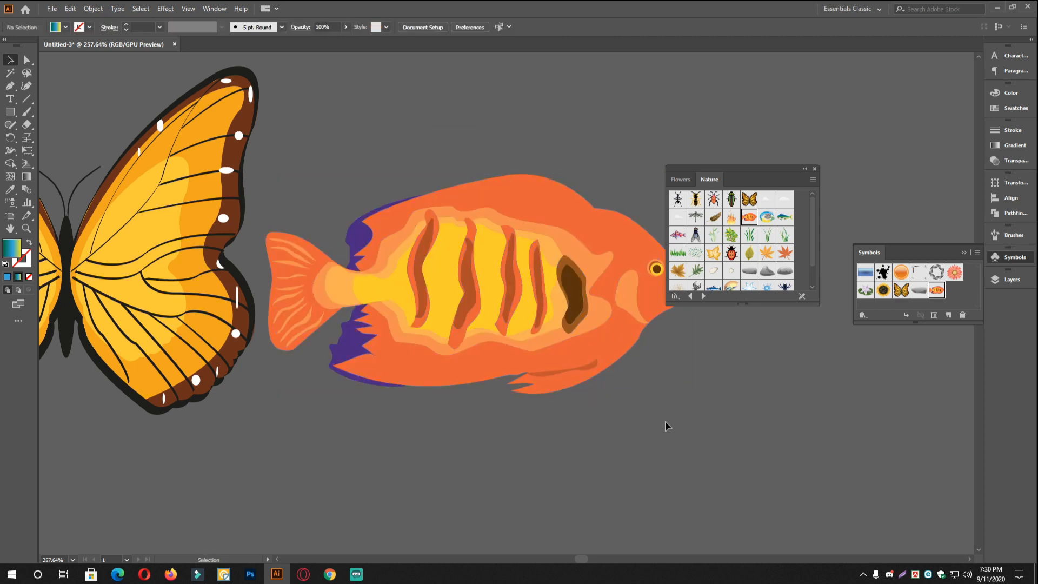
{"action": "scroll", "coordinate": [554, 304], "scroll_direction": "down", "scroll_amount": 6}
{"action": "left_click_drag", "start_coordinate": [424, 219], "coordinate": [551, 338]}
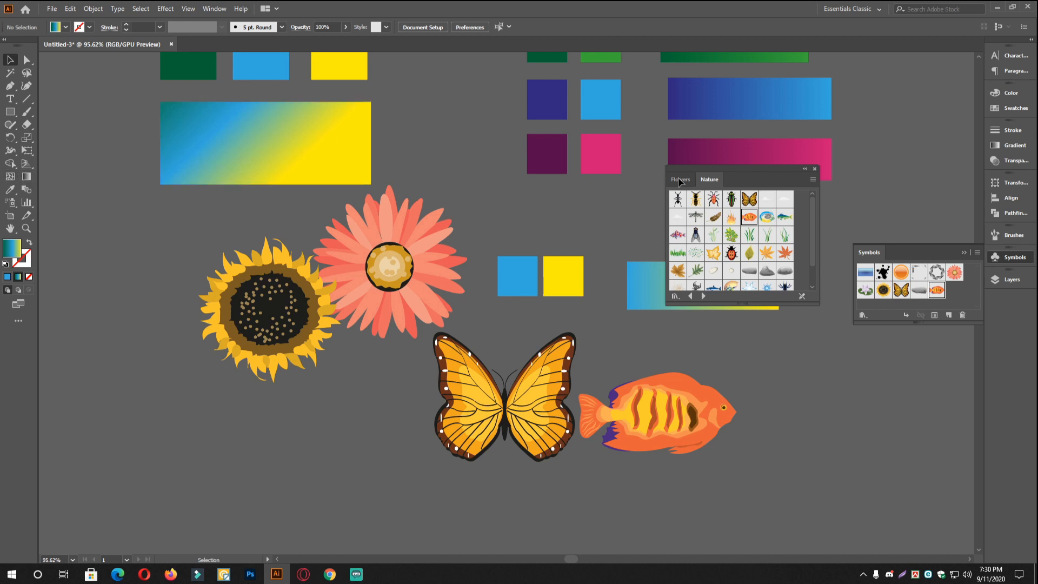
Look over the placed flowers, butterfly and fish, as well as the three-colour rectangle and its source squares.
{"action": "left_click_drag", "start_coordinate": [500, 174], "coordinate": [442, 348]}
{"action": "scroll", "coordinate": [419, 357], "scroll_direction": "down", "scroll_amount": 5}
{"action": "left_click_drag", "start_coordinate": [485, 294], "coordinate": [202, 301]}
{"action": "scroll", "coordinate": [311, 302], "scroll_direction": "up", "scroll_amount": 6}
{"action": "left_click_drag", "start_coordinate": [311, 302], "coordinate": [785, 241]}
{"action": "scroll", "coordinate": [325, 269], "scroll_direction": "up", "scroll_amount": 3}
{"action": "left_click_drag", "start_coordinate": [300, 271], "coordinate": [560, 280]}
{"action": "scroll", "coordinate": [335, 271], "scroll_direction": "up", "scroll_amount": 2}
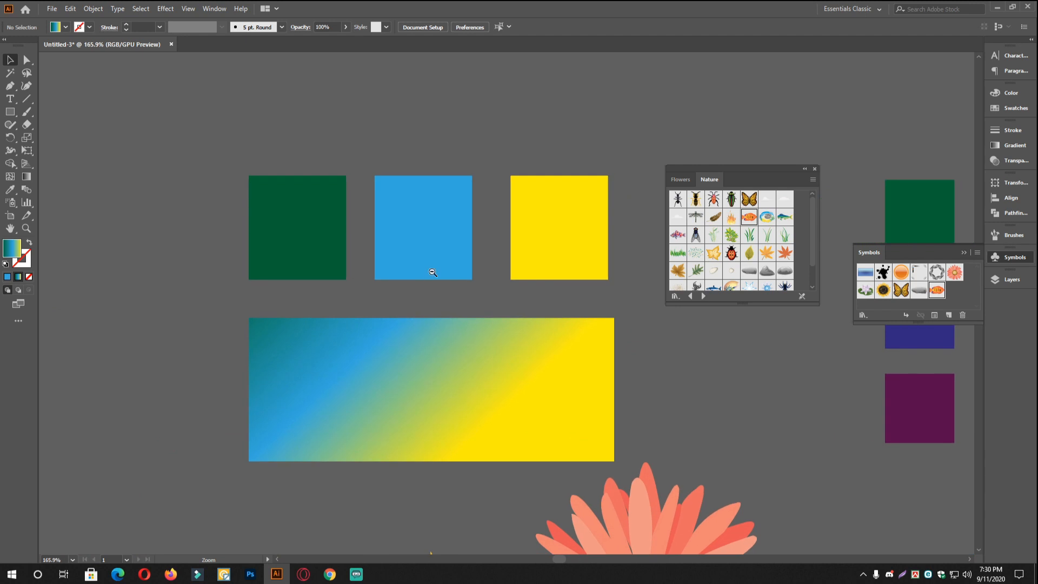
{"action": "left_click_drag", "start_coordinate": [404, 222], "coordinate": [408, 209]}
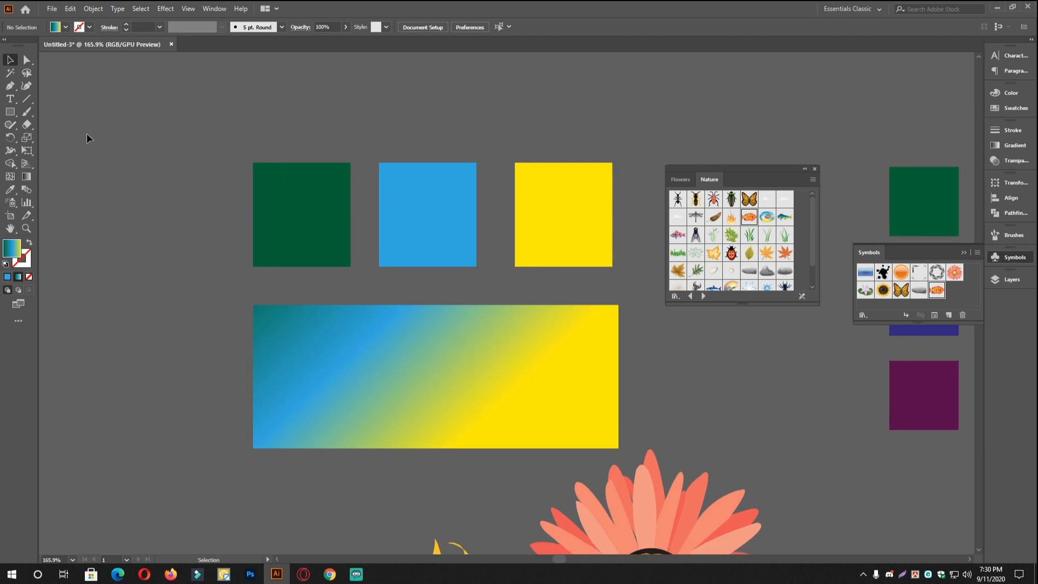
{"action": "left_click", "coordinate": [11, 86]}
{"action": "left_click", "coordinate": [9, 72]}
{"action": "left_click", "coordinate": [9, 61]}
{"action": "key", "text": "p"}
{"action": "left_click", "coordinate": [10, 60]}
Pan around the three colour squares and the gradient rectangle with the Hand tool and with its temporary version from the Selection tool.
{"action": "left_click", "coordinate": [11, 233]}
{"action": "left_click_drag", "start_coordinate": [260, 287], "coordinate": [238, 252]}
{"action": "left_click_drag", "start_coordinate": [190, 276], "coordinate": [216, 274]}
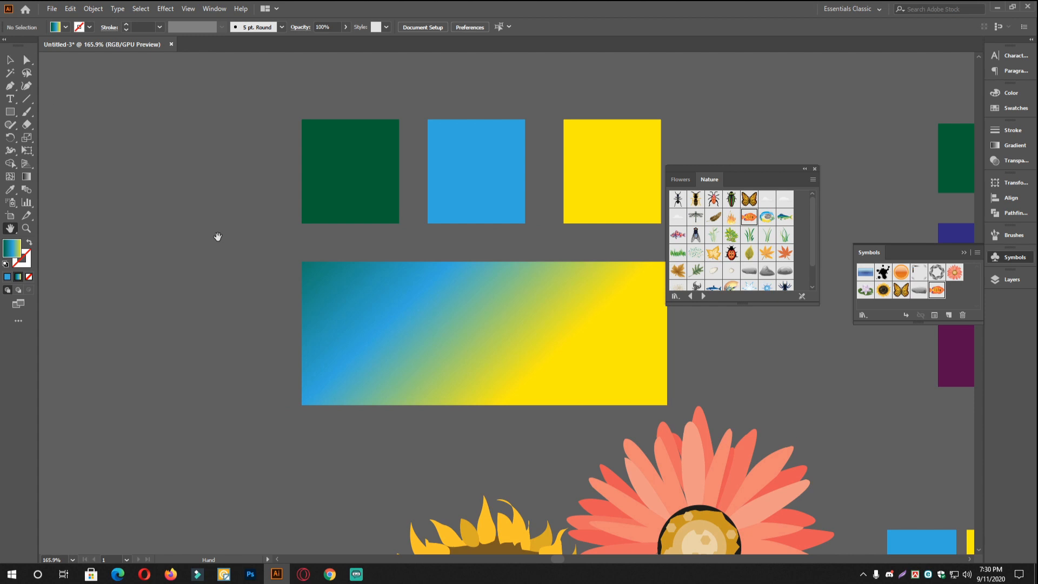
{"action": "left_click", "coordinate": [10, 60]}
{"action": "key", "text": "space"}
{"action": "left_click_drag", "start_coordinate": [264, 271], "coordinate": [278, 273]}
{"action": "left_click_drag", "start_coordinate": [219, 254], "coordinate": [252, 266]}
View the colour squares and gradient rectangle at several magnifications with the Zoom tool, enlarging to 200%, reducing to 100% and ending at 150%.
{"action": "left_click", "coordinate": [25, 228]}
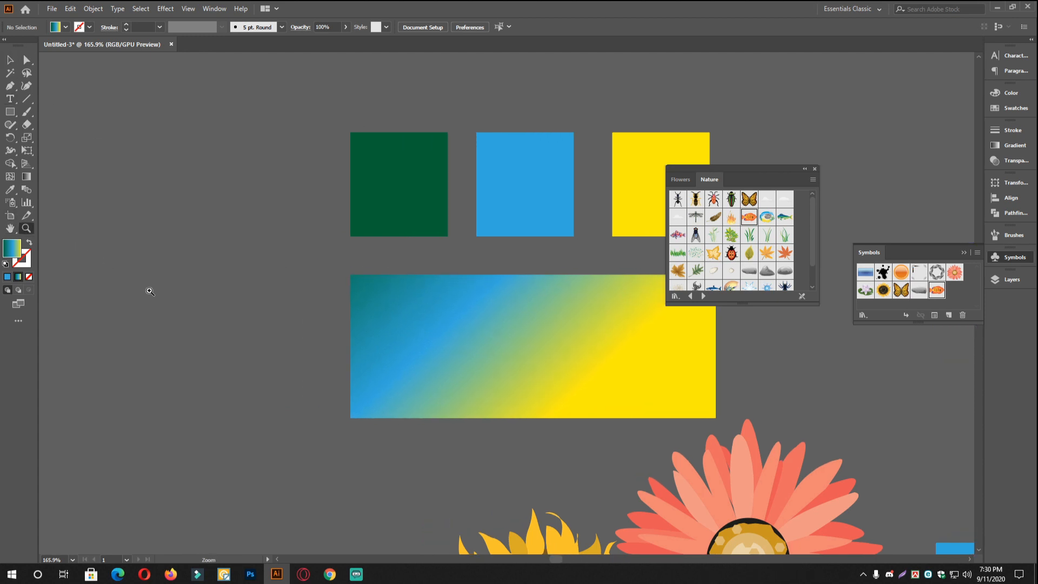
{"action": "left_click", "coordinate": [221, 300]}
{"action": "key", "text": "space"}
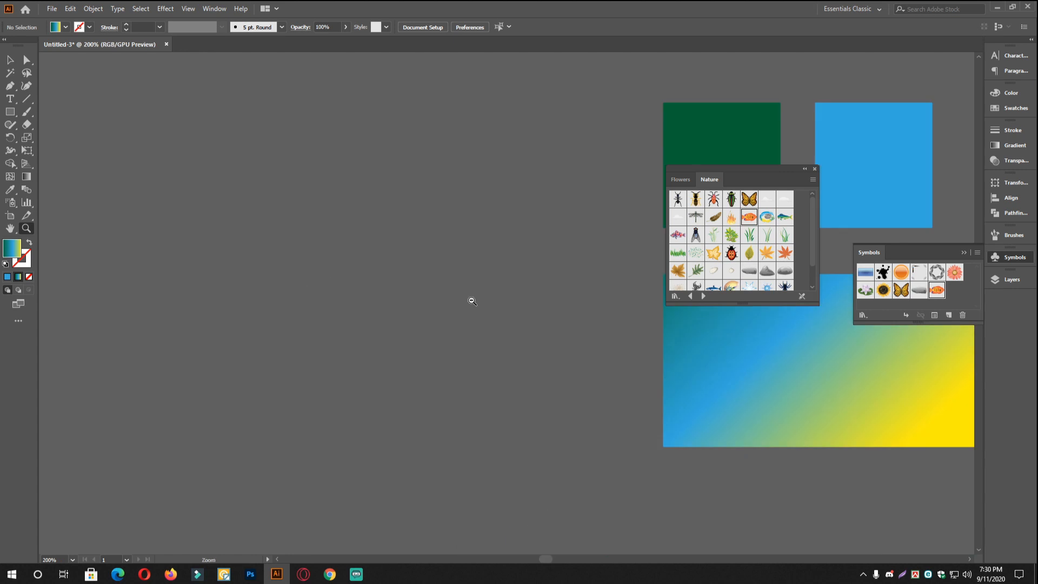
{"action": "left_click", "coordinate": [429, 261], "text": "alt"}
{"action": "left_click", "coordinate": [407, 286], "text": "alt"}
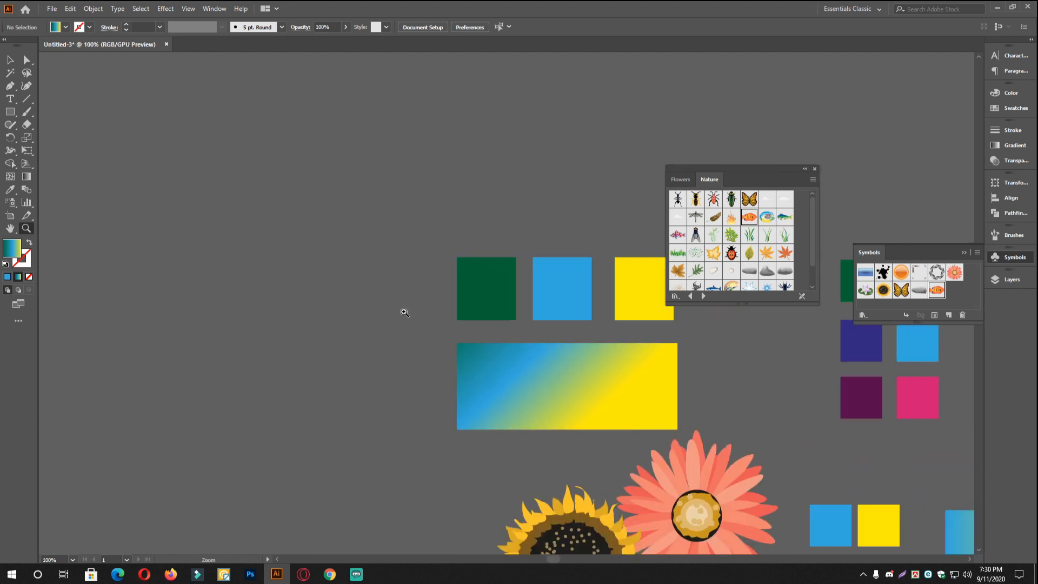
{"action": "left_click", "coordinate": [430, 321]}
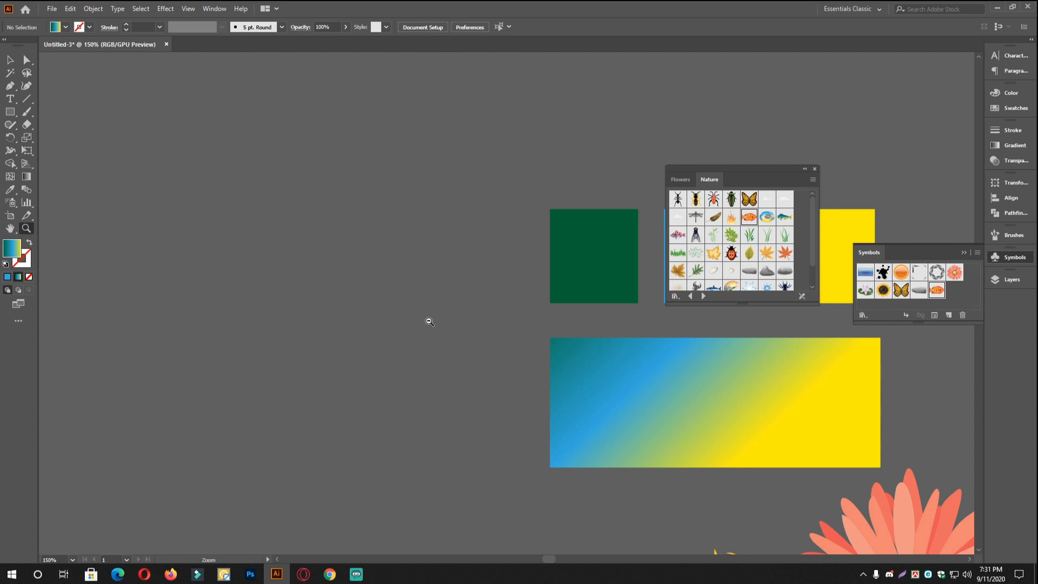
{"action": "key", "text": "space"}
{"action": "left_click_drag", "start_coordinate": [498, 320], "coordinate": [434, 316]}
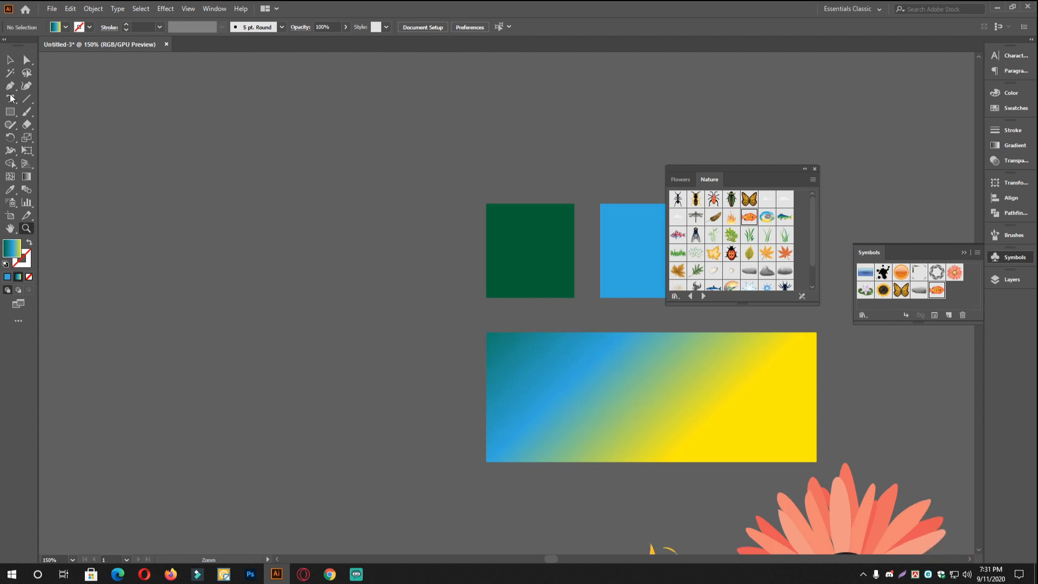
Pan and zoom over the artwork with the temporary Hand and Zoom tools while the Selection tool stays chosen.
{"action": "left_click", "coordinate": [11, 61]}
{"action": "key", "text": "space"}
{"action": "left_click_drag", "start_coordinate": [542, 274], "coordinate": [332, 278]}
{"action": "key", "text": "space"}
{"action": "left_click_drag", "start_coordinate": [524, 319], "coordinate": [371, 256]}
{"action": "key", "text": "ctrl+space"}
{"action": "left_click_drag", "start_coordinate": [451, 276], "coordinate": [427, 281]}
Dock the floating Flowers and Nature libraries together with the document's symbols.
{"action": "key", "text": "space"}
{"action": "left_click_drag", "start_coordinate": [753, 381], "coordinate": [516, 333]}
{"action": "left_click_drag", "start_coordinate": [438, 365], "coordinate": [440, 215]}
{"action": "left_click_drag", "start_coordinate": [400, 292], "coordinate": [442, 290]}
{"action": "left_click_drag", "start_coordinate": [761, 169], "coordinate": [908, 253]}
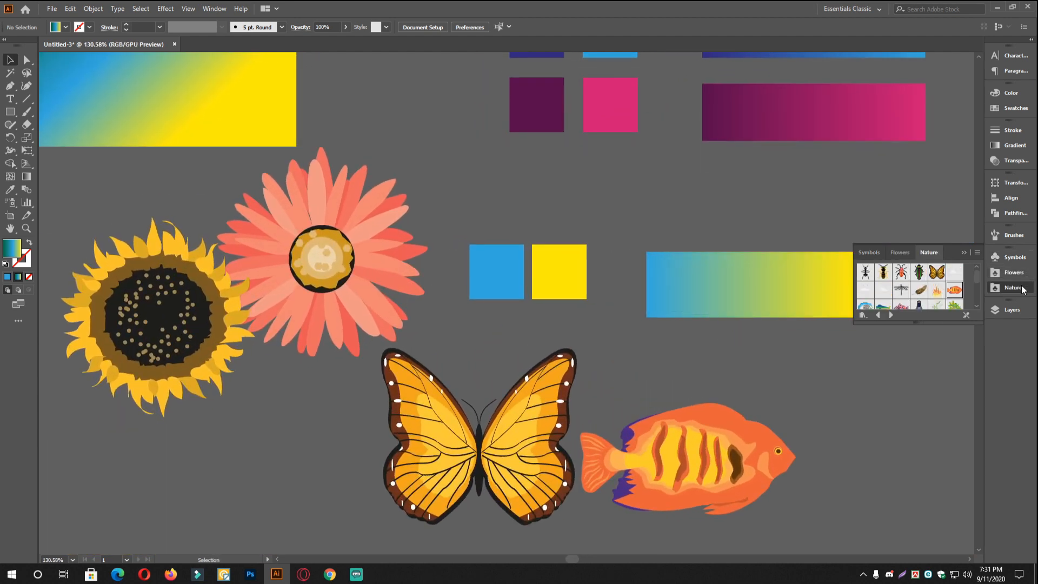